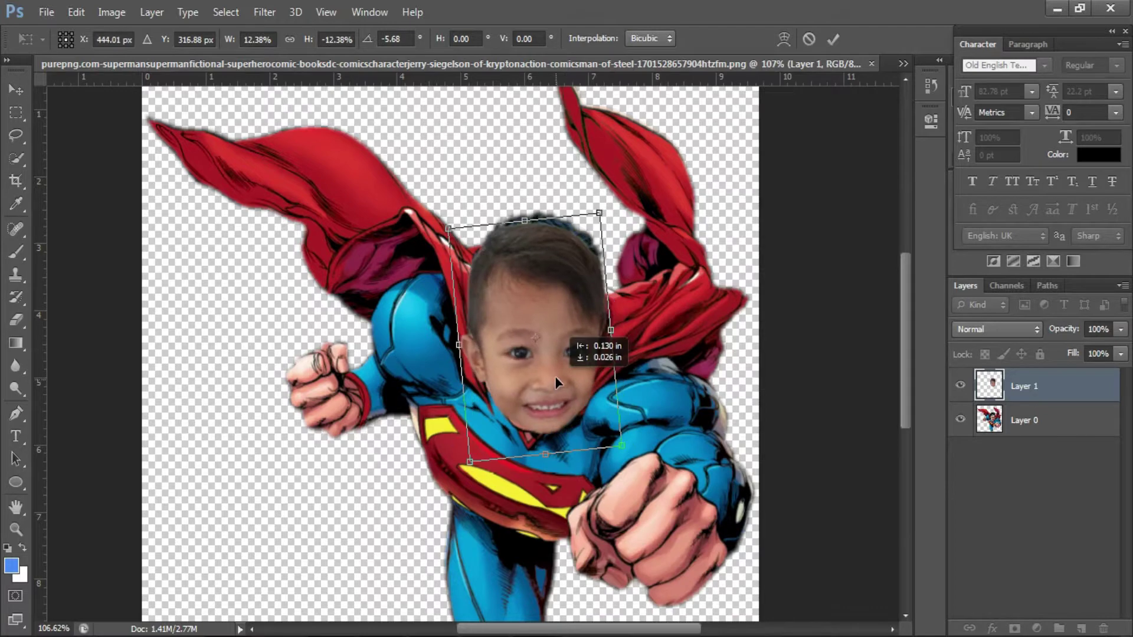
# - Enlarge the child's face slightly and rotate it to a straighter angle
pyautogui.moveTo(600, 206); pyautogui.dragTo(605, 203)
pyautogui.moveTo(679, 440); pyautogui.dragTo(671, 446)
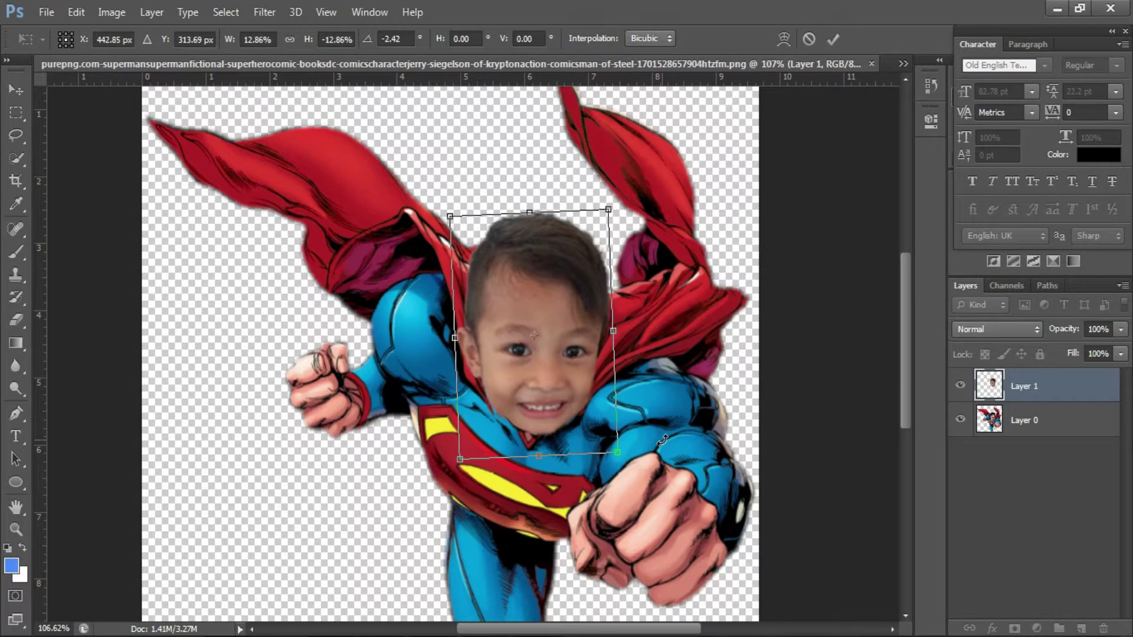
pyautogui.press('Return')
# - Enlarge the face again with Free Transform so it covers the hero's head
pyautogui.scroll(2, 577, 386)
pyautogui.hotkey('ctrl', 't')
pyautogui.moveTo(607, 166); pyautogui.dragTo(610, 161)
pyautogui.press('Return')
pyautogui.scroll(1, 559, 254)
# - Apply Color Balance to the face, shifting its midtones toward cyan and magenta
pyautogui.scroll(1, 561, 258)
pyautogui.click(111, 11)
pyautogui.moveTo(135, 56)
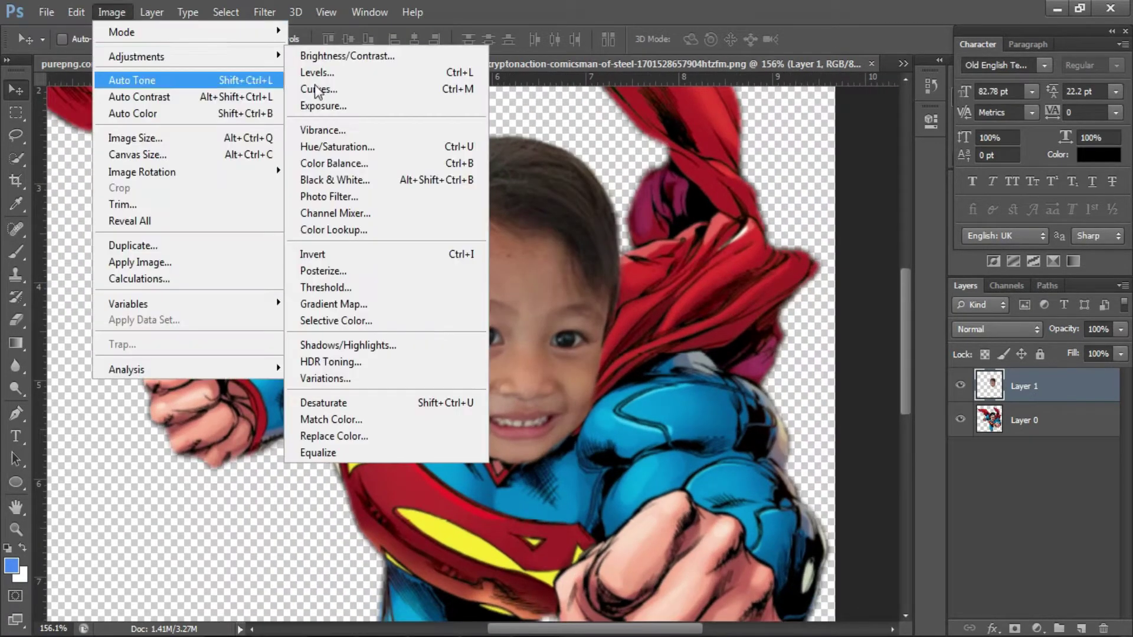
pyautogui.click(444, 163)
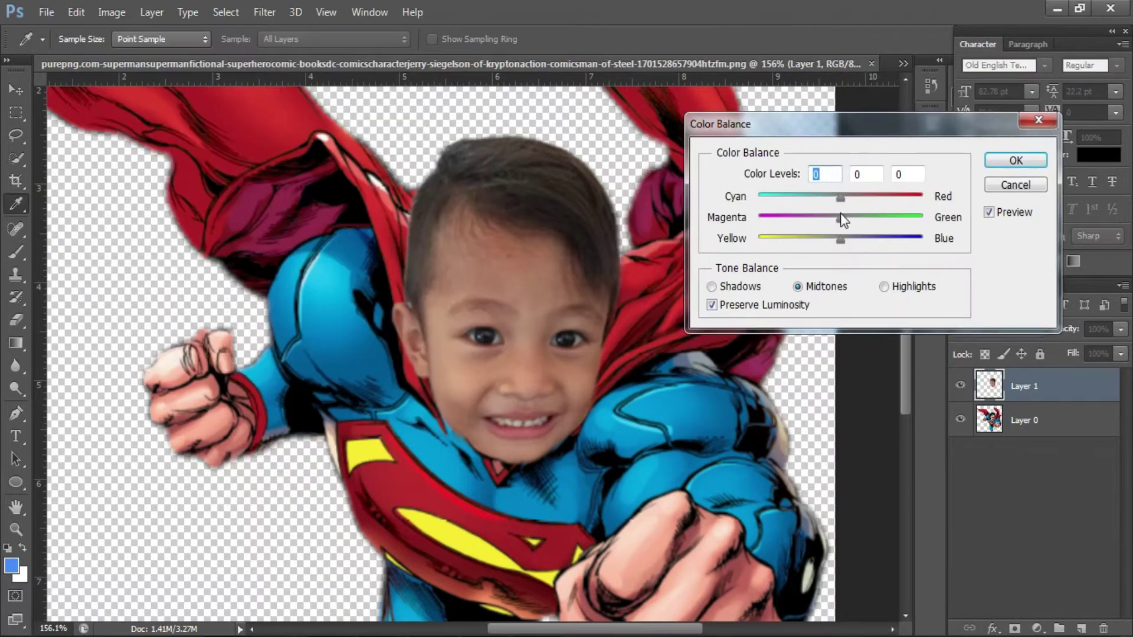
pyautogui.moveTo(838, 201); pyautogui.dragTo(841, 243)
pyautogui.press('Return')
# - Adjust the face's Hue/Saturation: hue +3, lightness -14, and tweaked saturation
pyautogui.click(112, 12)
pyautogui.moveTo(135, 56)
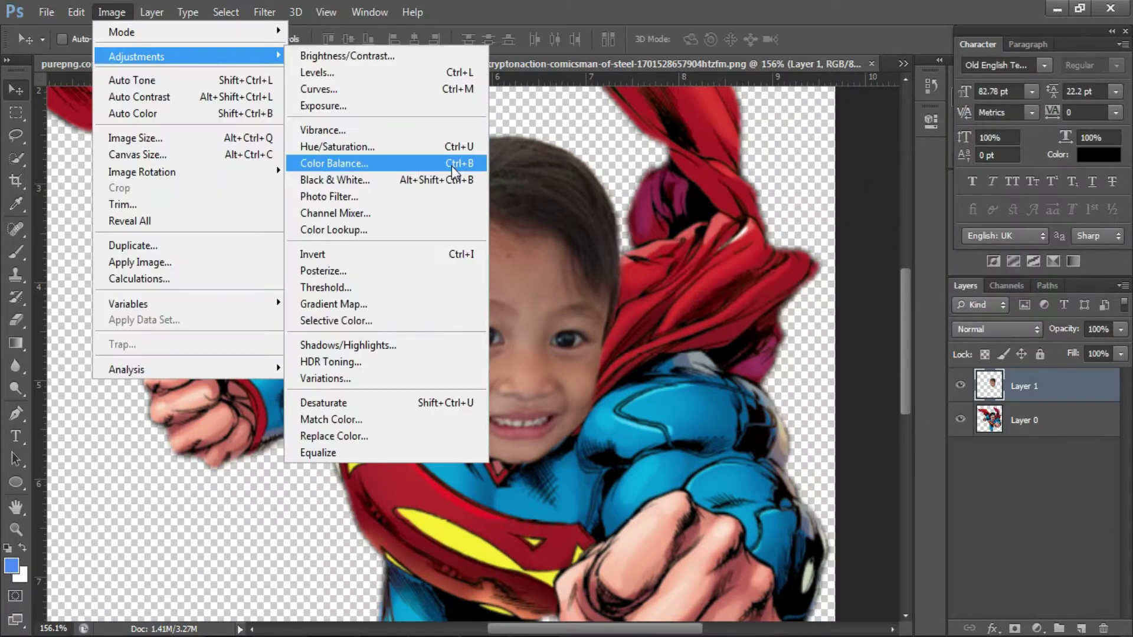
pyautogui.click(462, 147)
pyautogui.click(789, 326)
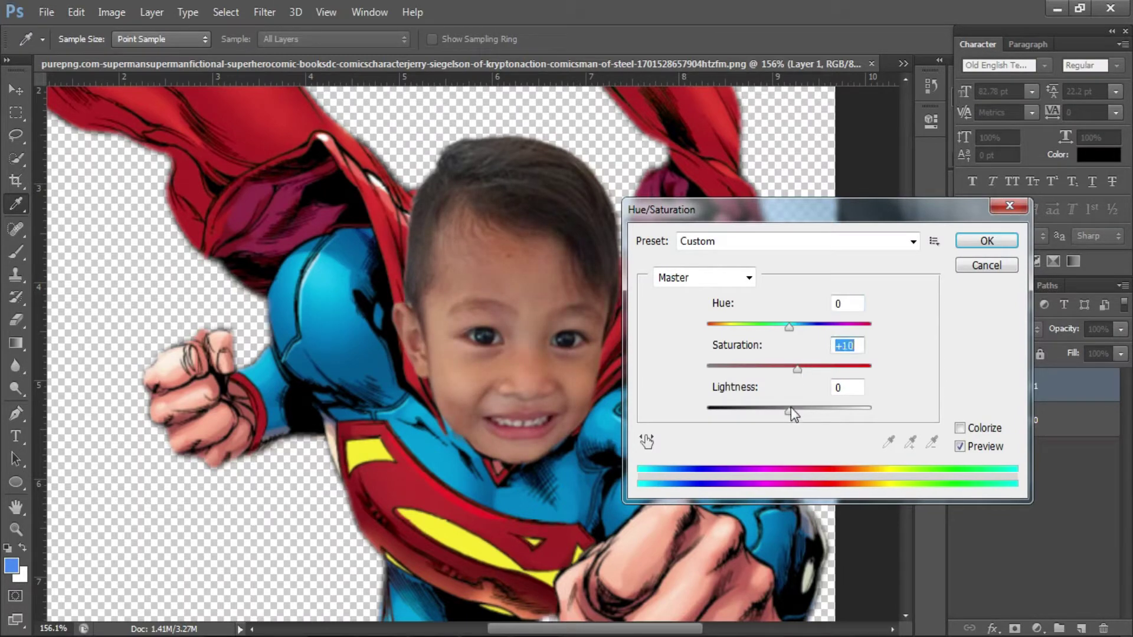
pyautogui.moveTo(789, 410); pyautogui.dragTo(778, 411)
pyautogui.write('0')
pyautogui.click(791, 326)
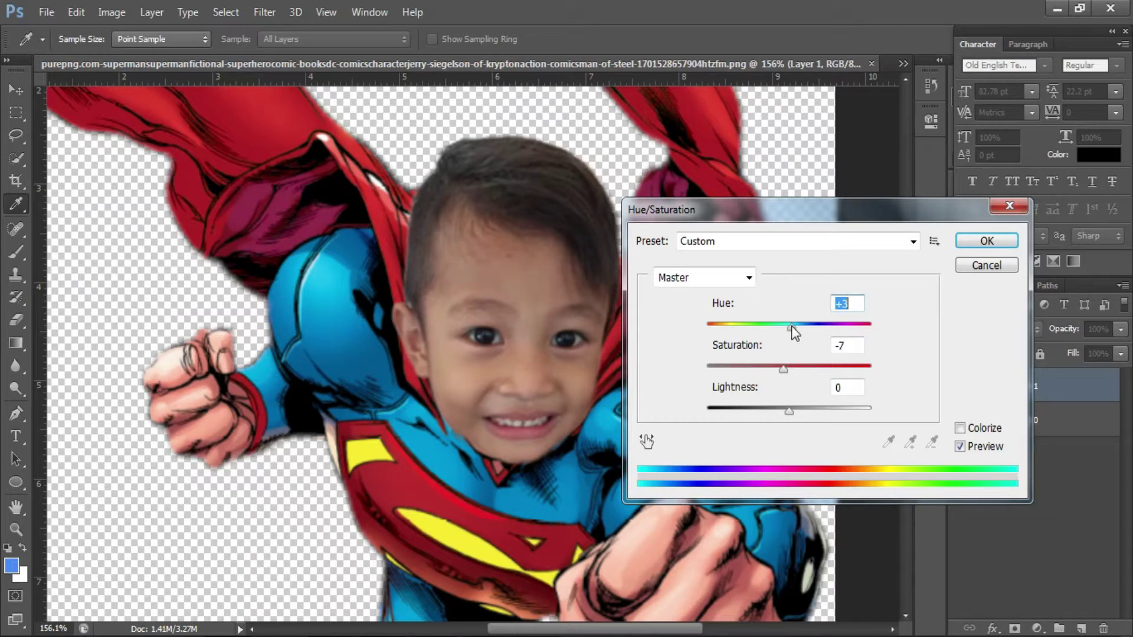
pyautogui.click(791, 367)
pyautogui.press('Return')
# - Fit the image in the window and pick the Blur tool
pyautogui.press('v')
pyautogui.hotkey('ctrl', '0')
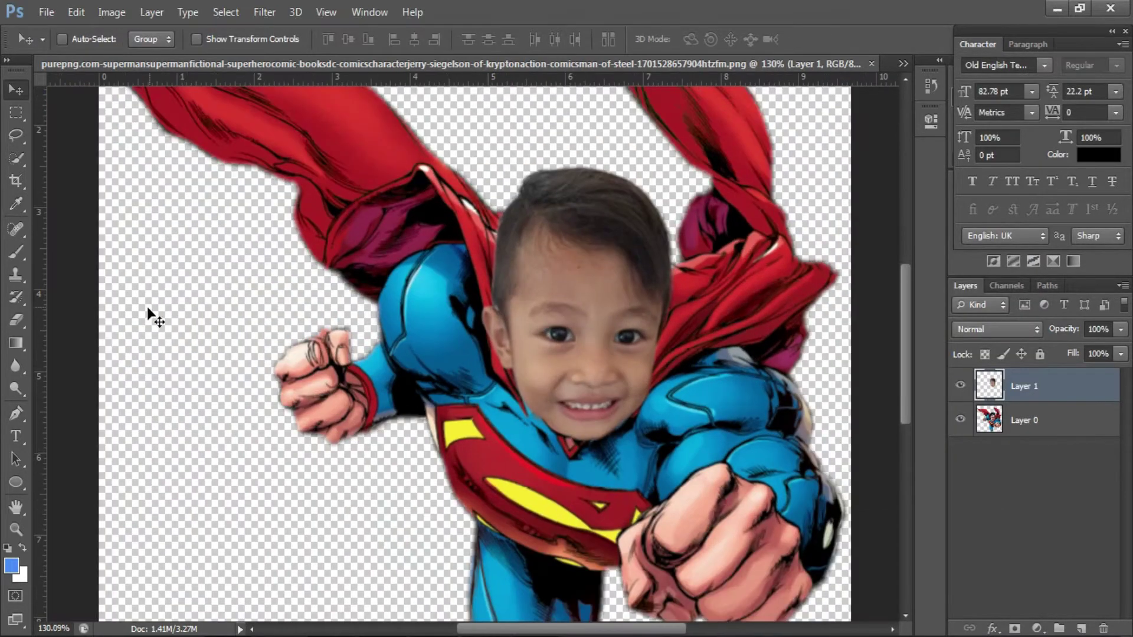
pyautogui.click(18, 371)
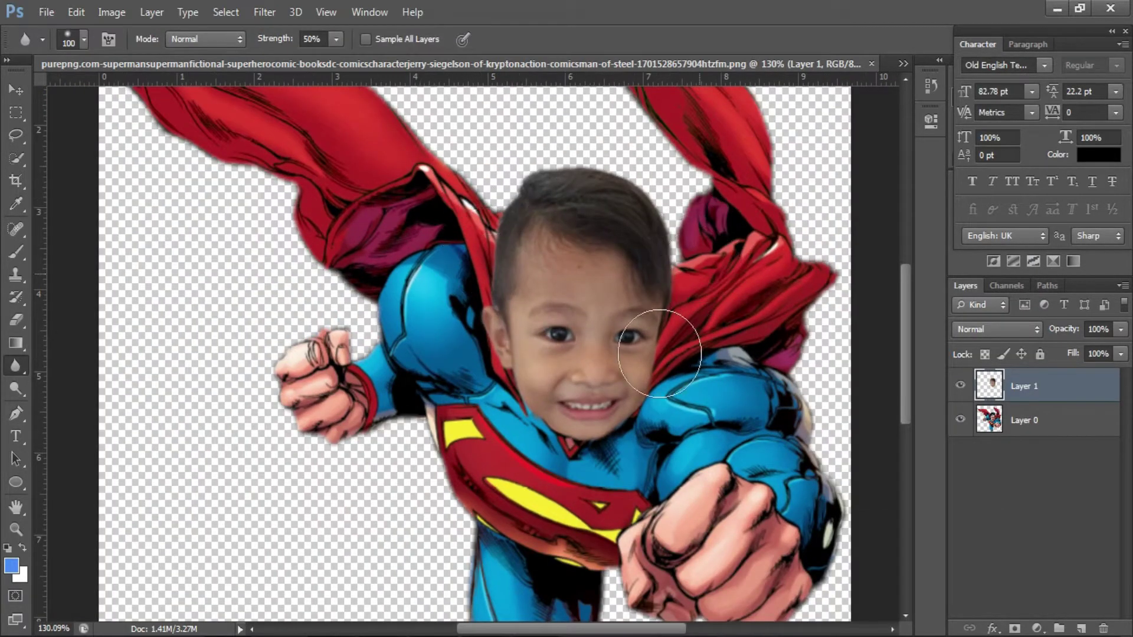
pyautogui.scroll(-3, 646, 441)
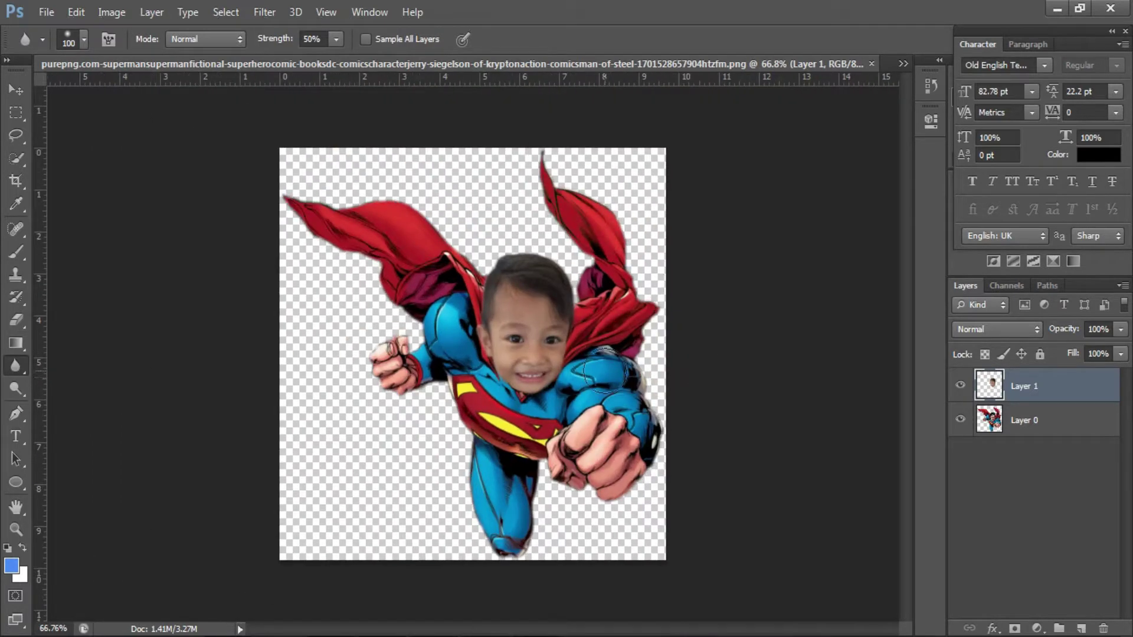
pyautogui.scroll(1, 605, 371)
# - Shift the hero artwork's hue on Layer 0 to +7 with Hue/Saturation
pyautogui.click(1024, 420)
pyautogui.click(112, 12)
pyautogui.moveTo(131, 56)
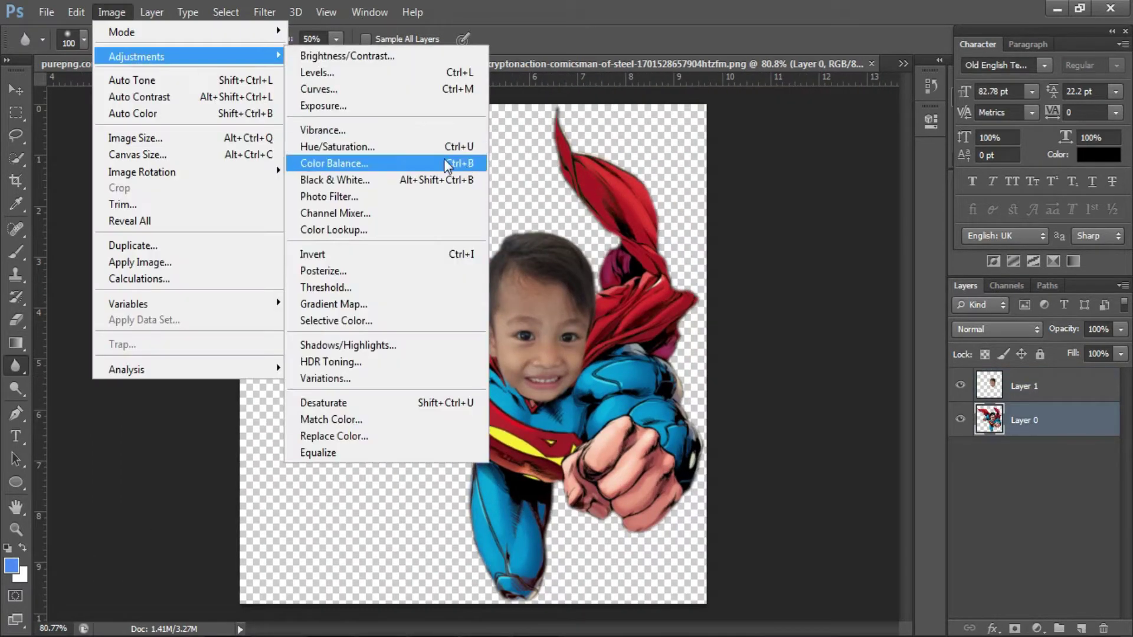
pyautogui.click(447, 146)
pyautogui.moveTo(789, 327); pyautogui.dragTo(792, 328)
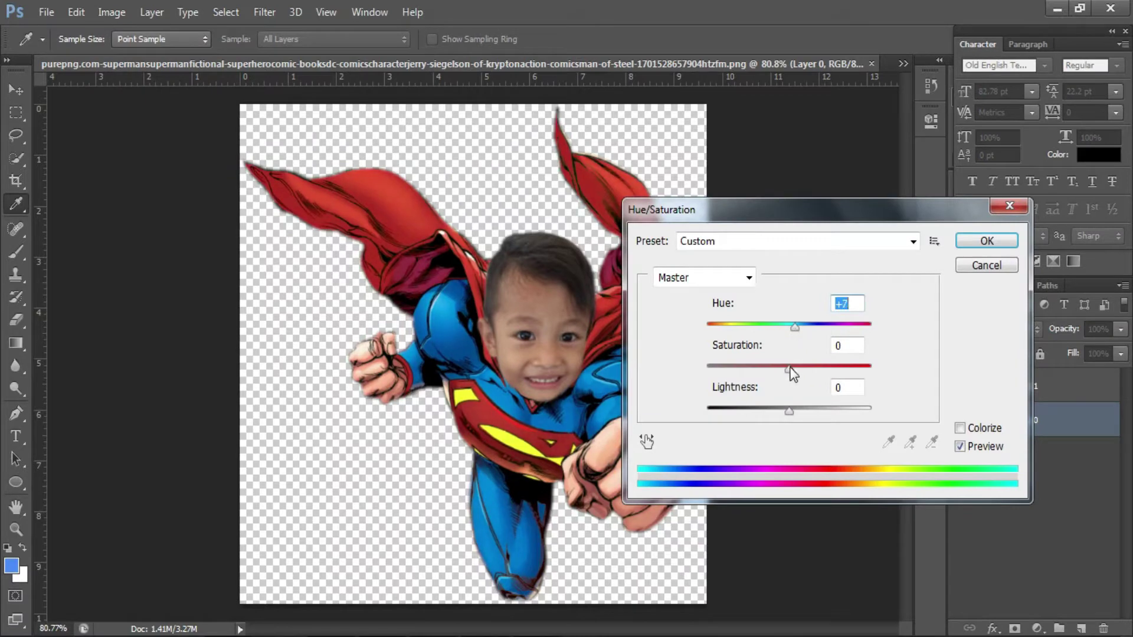
pyautogui.click(966, 243)
# - Reselect the blur brush and face Layer 1, dismissing the adjustments menu unused
pyautogui.press('r')
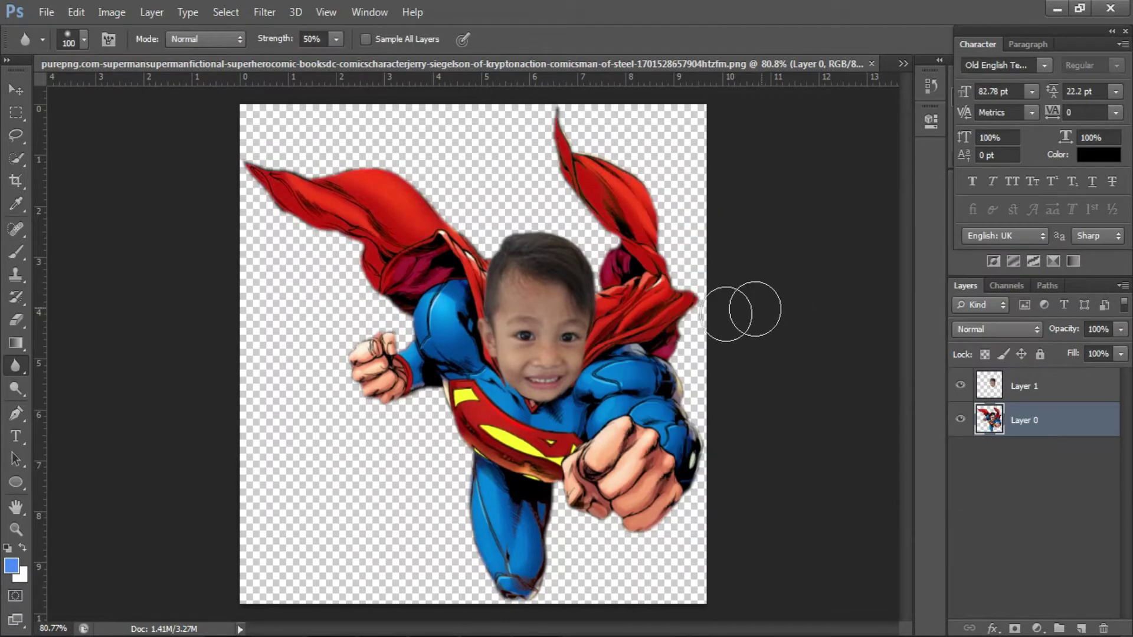
pyautogui.scroll(1, 632, 374)
pyautogui.click(1024, 386)
pyautogui.click(112, 12)
pyautogui.moveTo(138, 56)
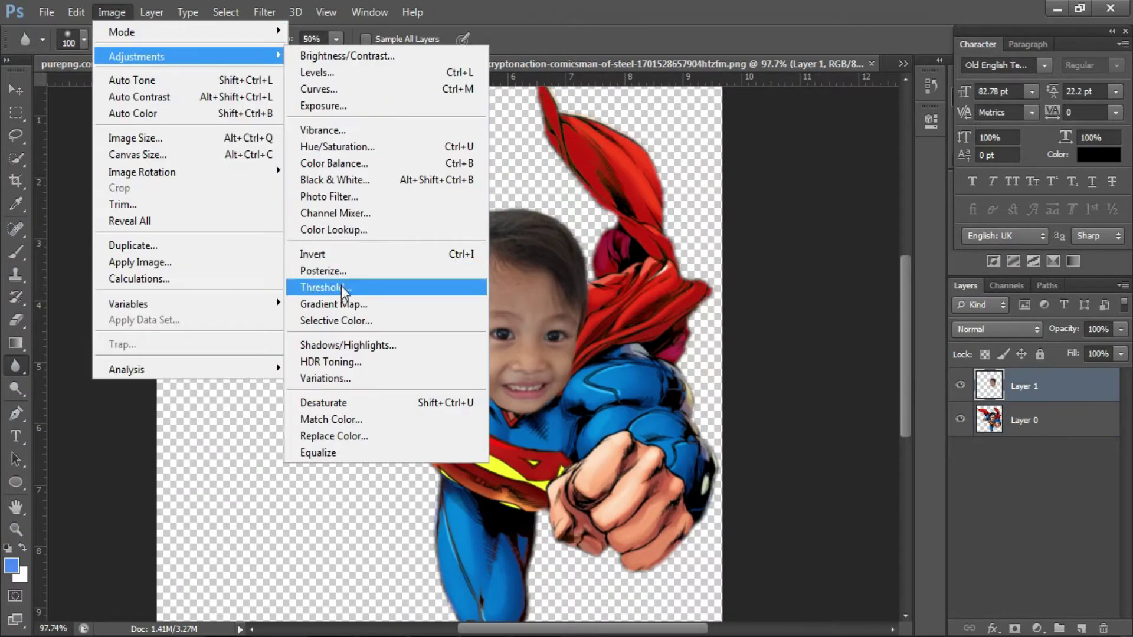
pyautogui.press('Escape')
pyautogui.press('Escape')
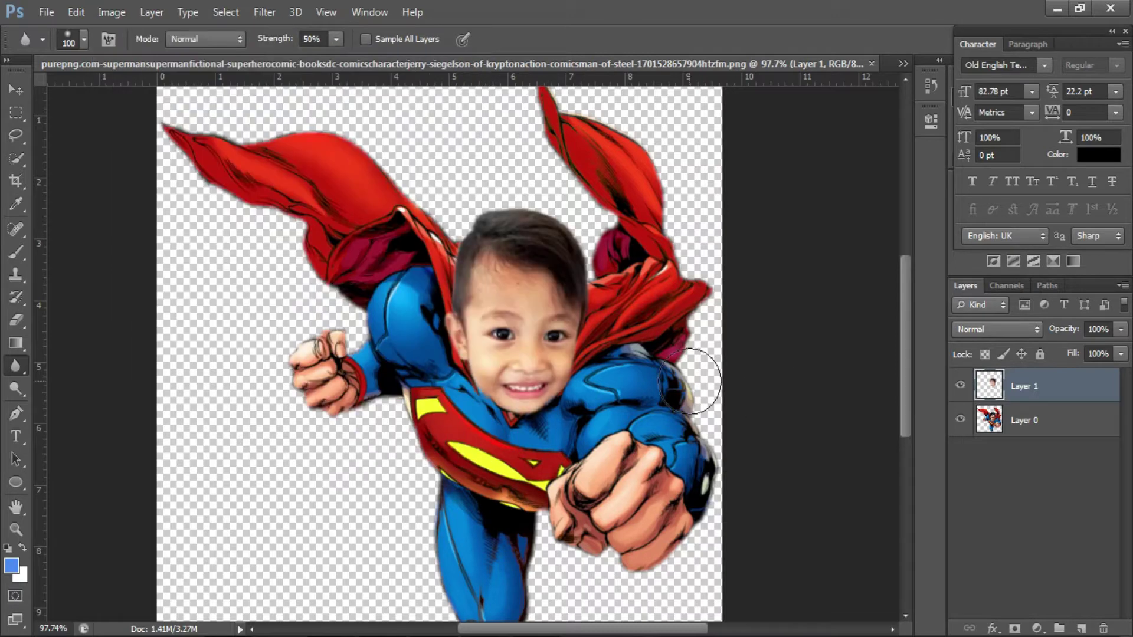
pyautogui.scroll(1, 390, 230)
# - Open Replace Color for the face and close it without changes
pyautogui.click(111, 12)
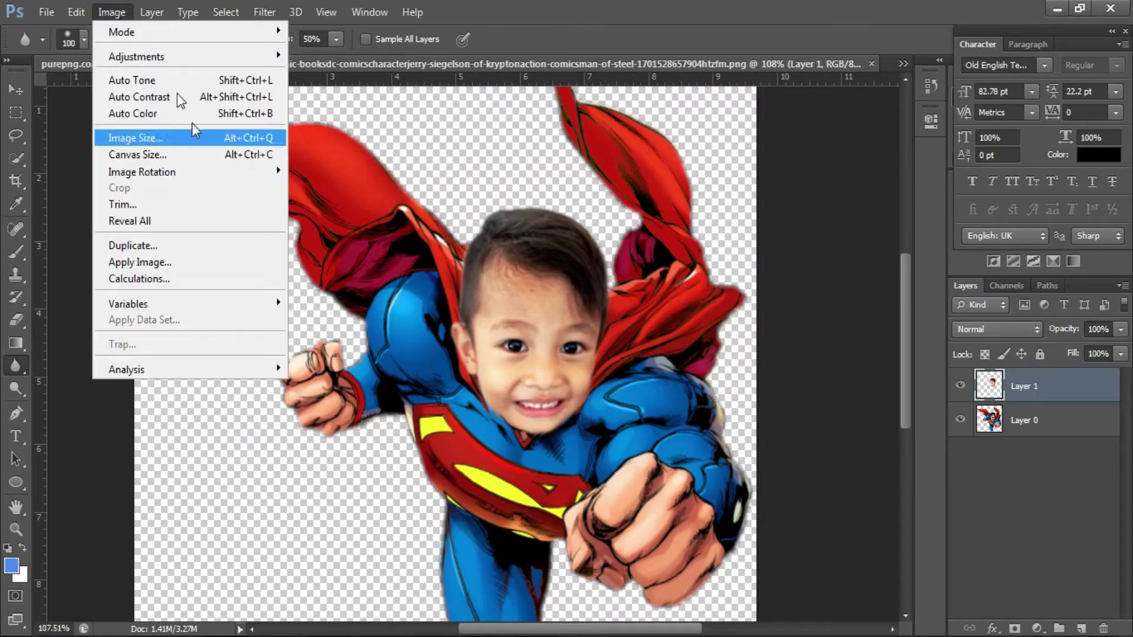
pyautogui.moveTo(177, 56)
pyautogui.click(416, 436)
pyautogui.moveTo(602, 50); pyautogui.dragTo(871, 51)
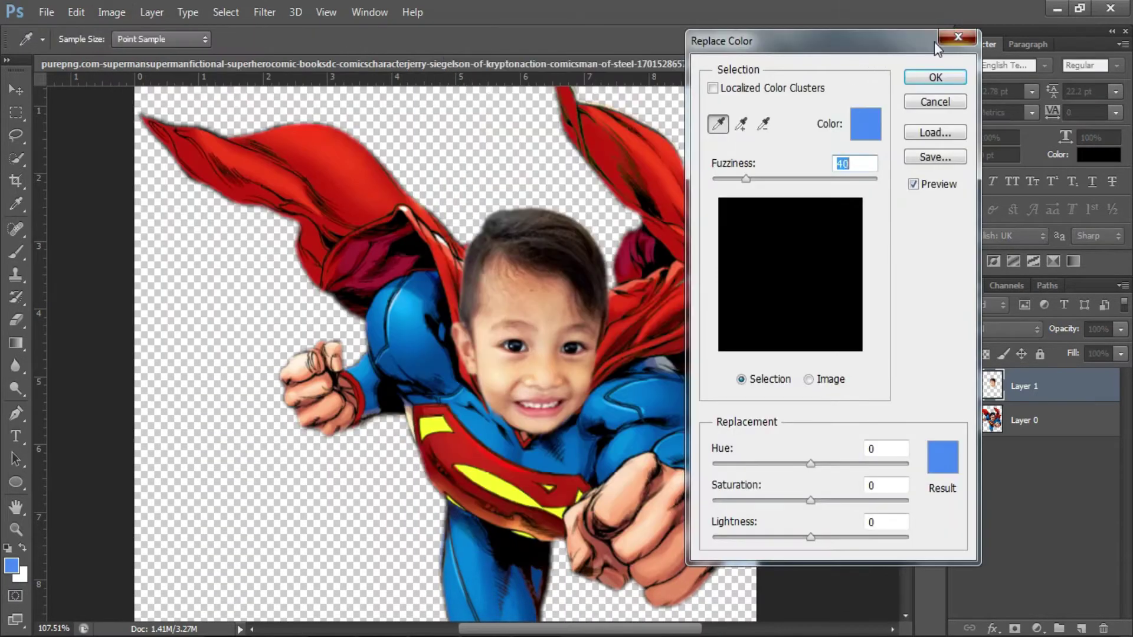
pyautogui.click(960, 38)
# - Apply a chosen Variations preview to the face
pyautogui.click(112, 12)
pyautogui.moveTo(139, 59)
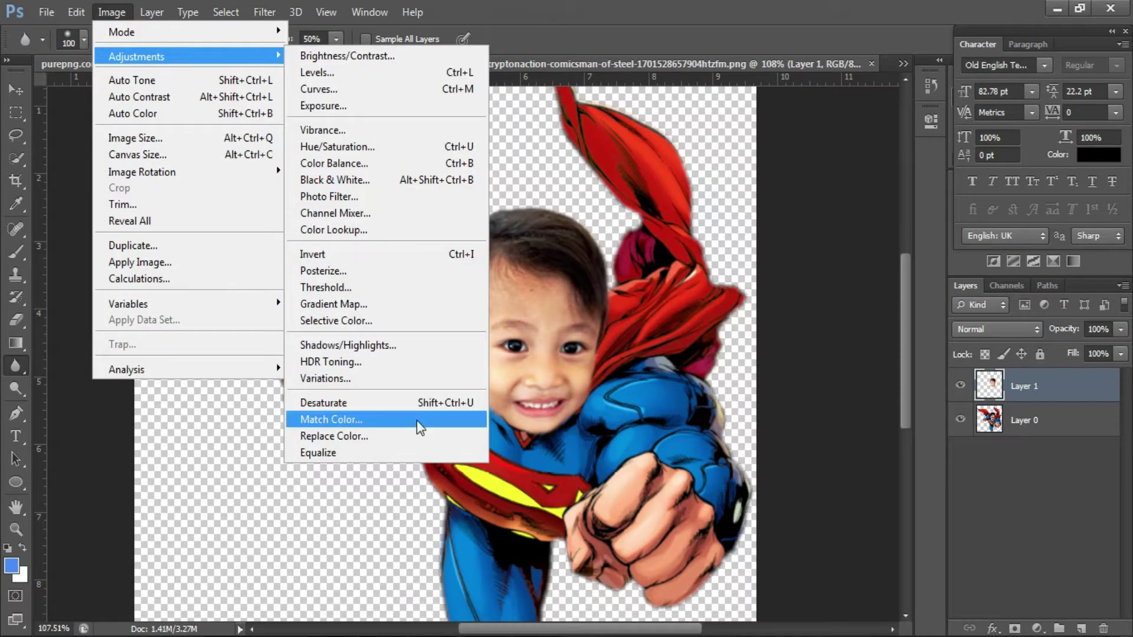
pyautogui.click(414, 379)
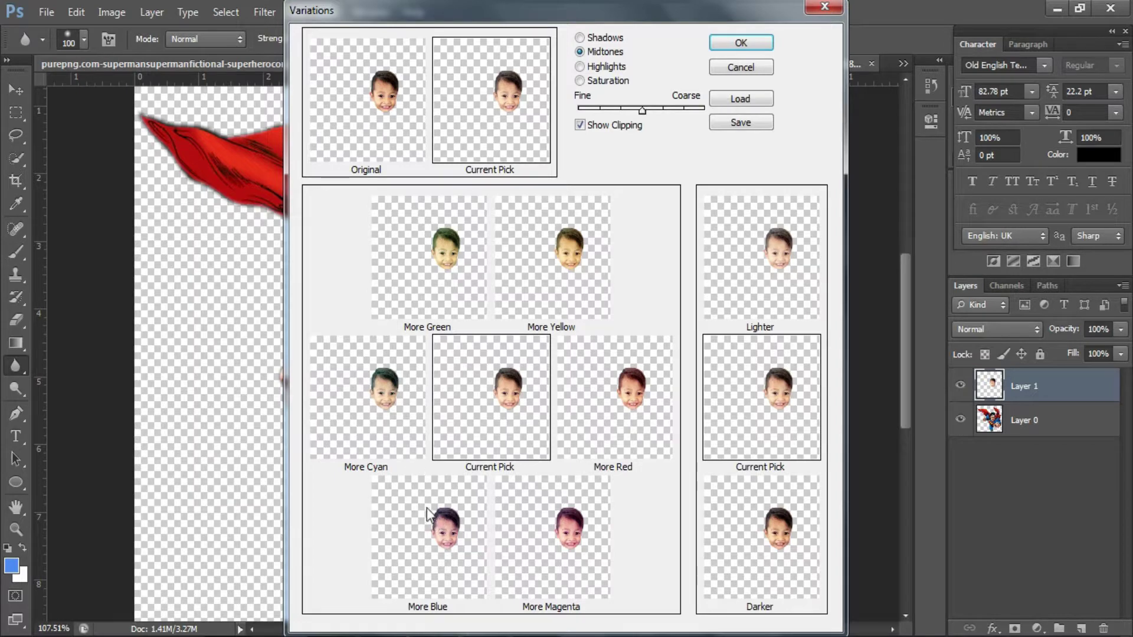
pyautogui.click(740, 43)
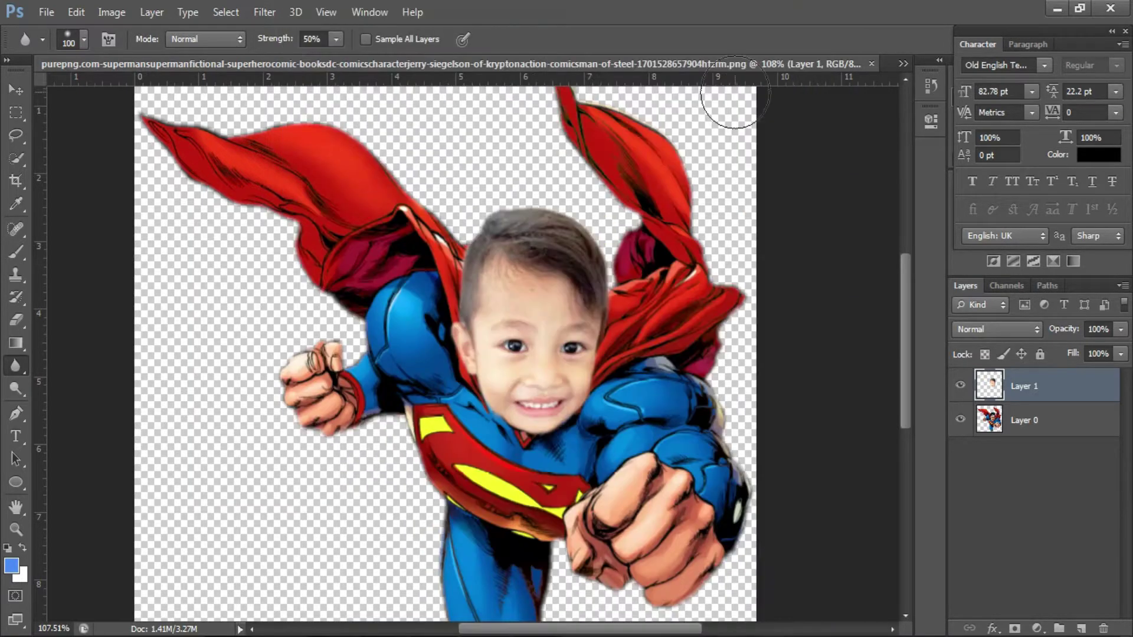
pyautogui.scroll(-1, 670, 345)
pyautogui.scroll(2, 670, 345)
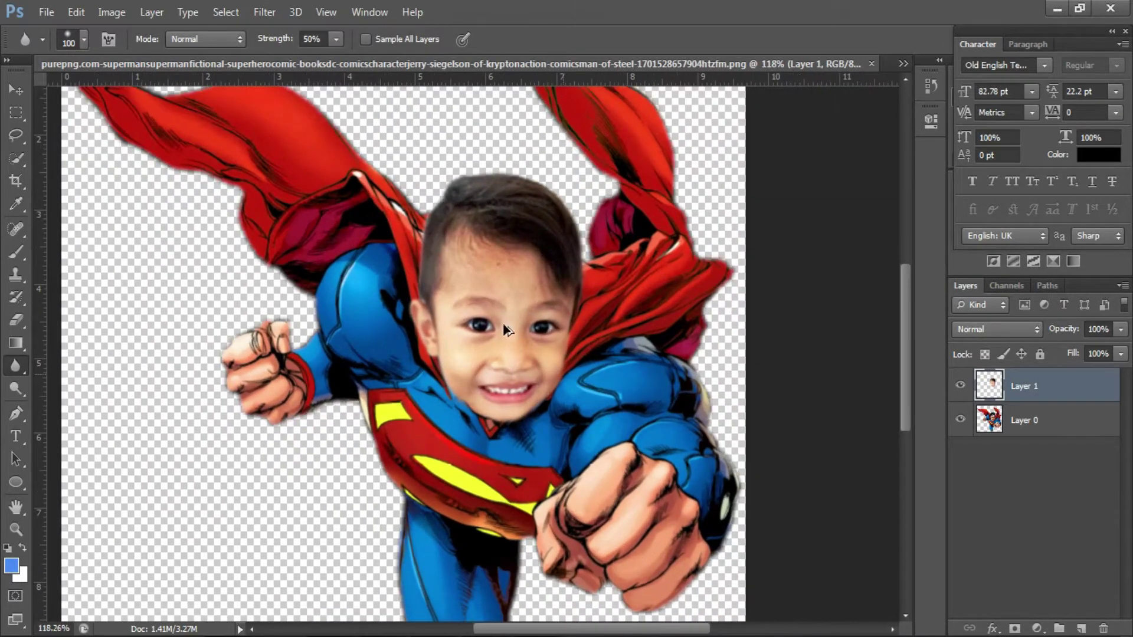
# - Browse Color Lookup's 3D LUT looks and close it without applying one
pyautogui.click(112, 12)
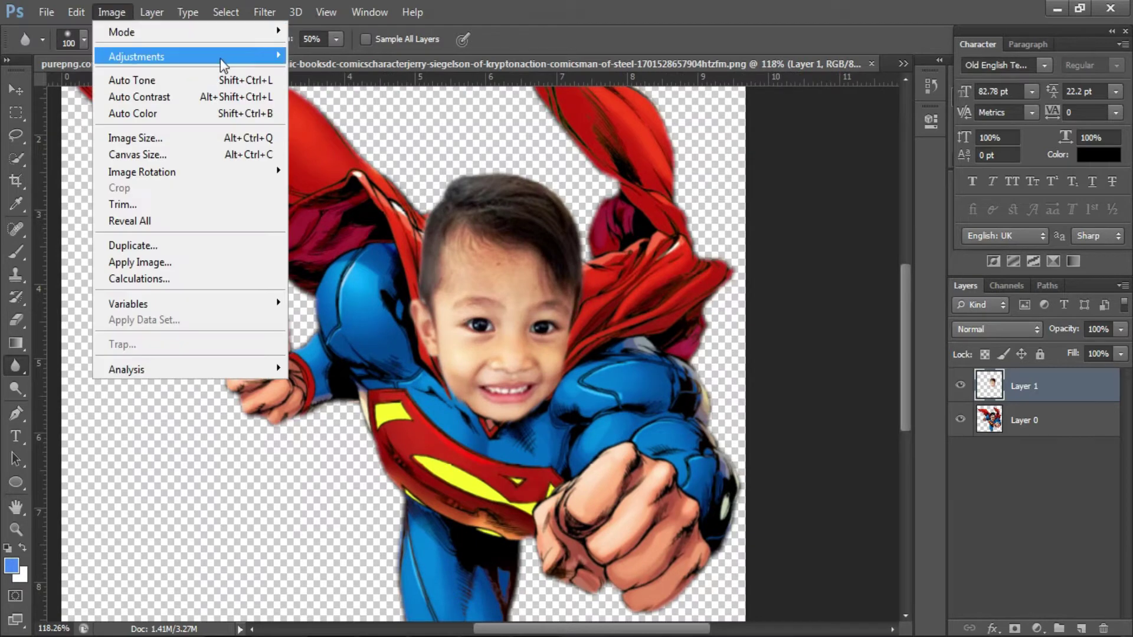
pyautogui.moveTo(224, 56)
pyautogui.click(423, 230)
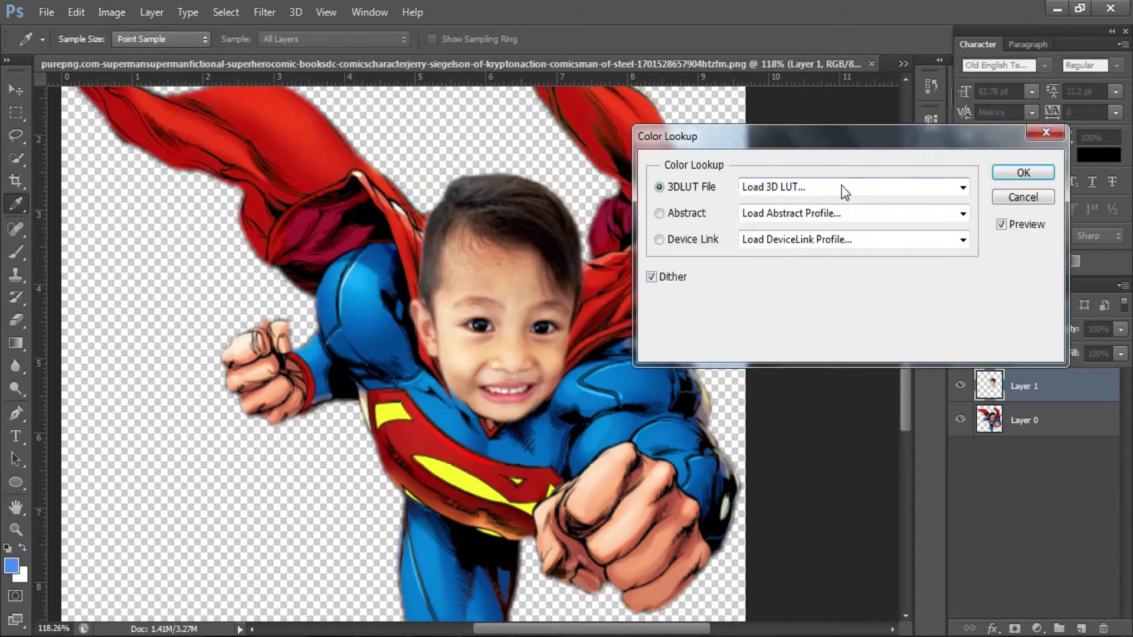
pyautogui.click(841, 187)
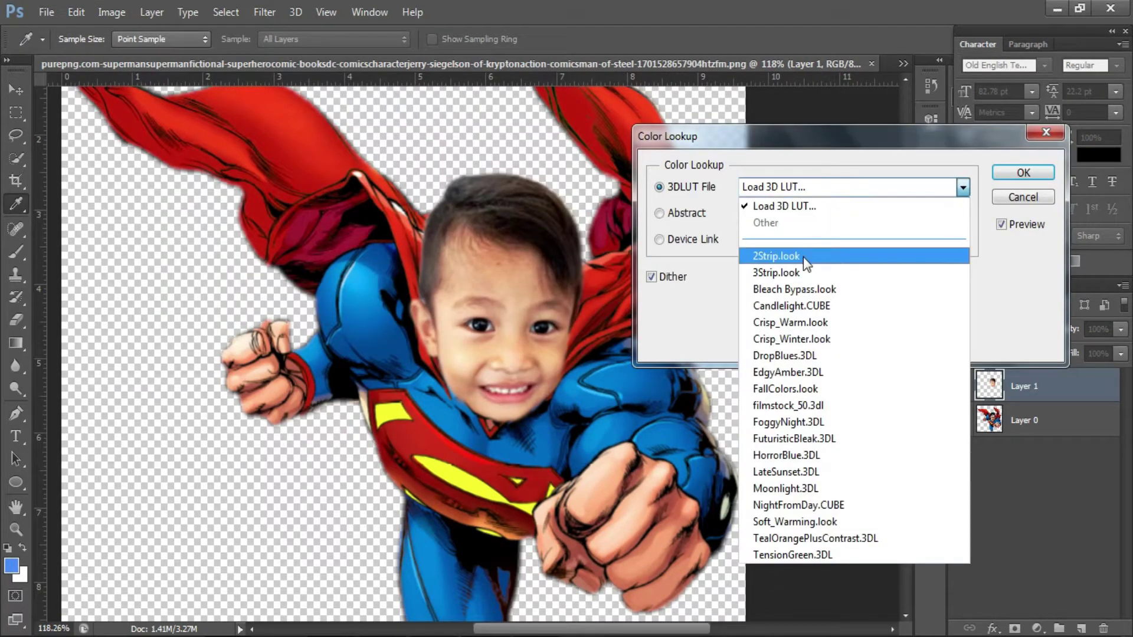
pyautogui.click(420, 148)
pyautogui.press('Escape')
pyautogui.click(152, 11)
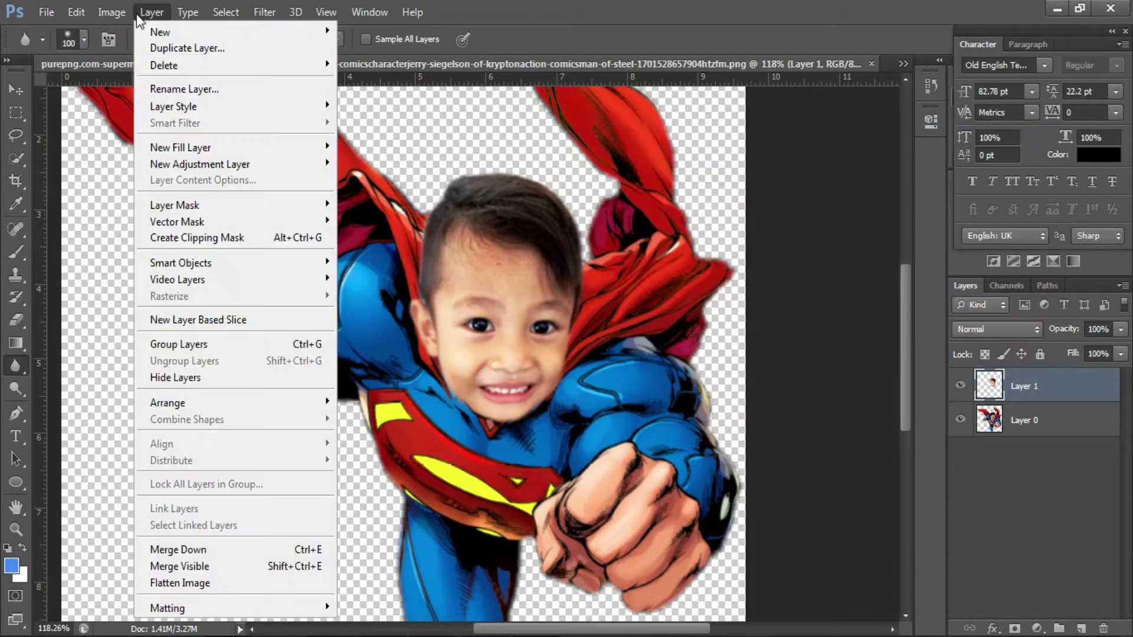
# - Try a warming Photo Filter at 96% density, then cancel it
pyautogui.moveTo(223, 56)
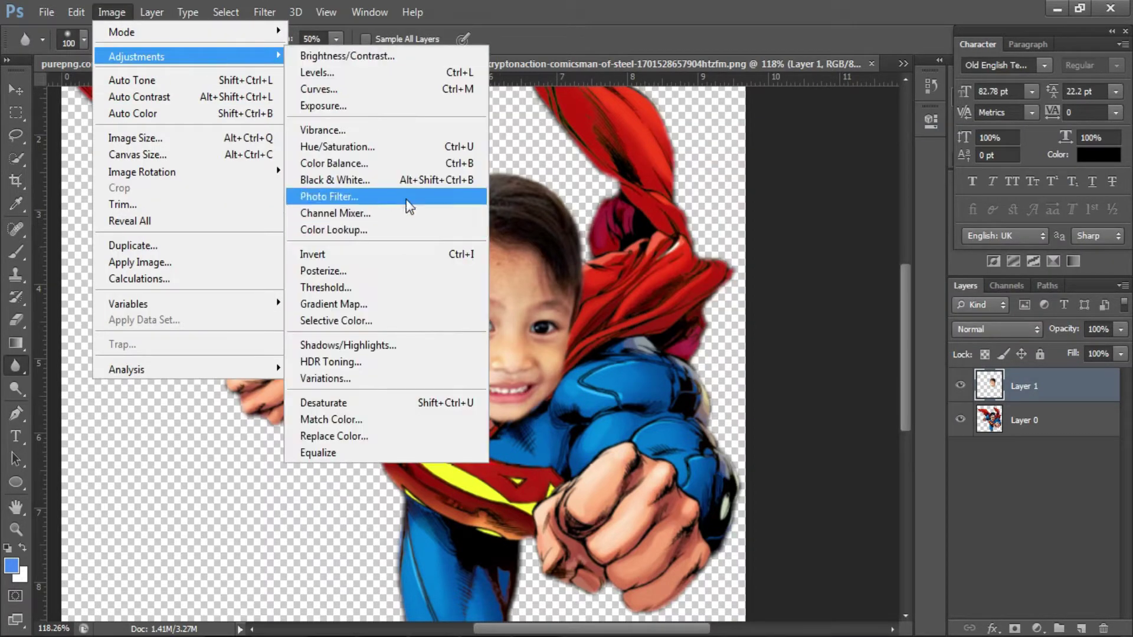
pyautogui.click(405, 195)
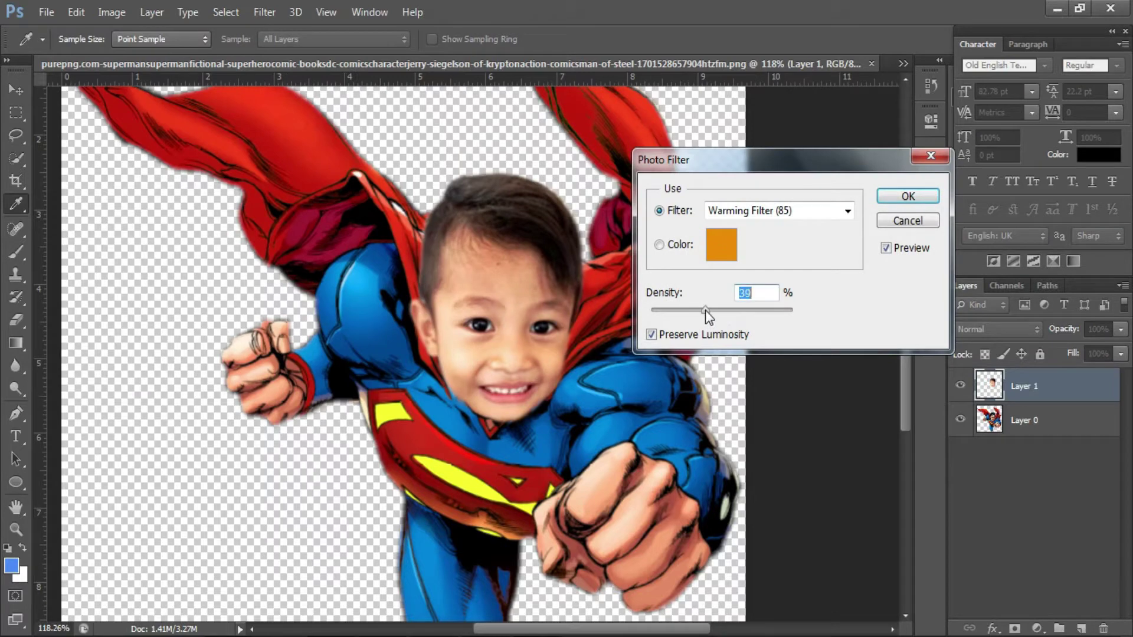
pyautogui.moveTo(650, 310); pyautogui.dragTo(787, 293)
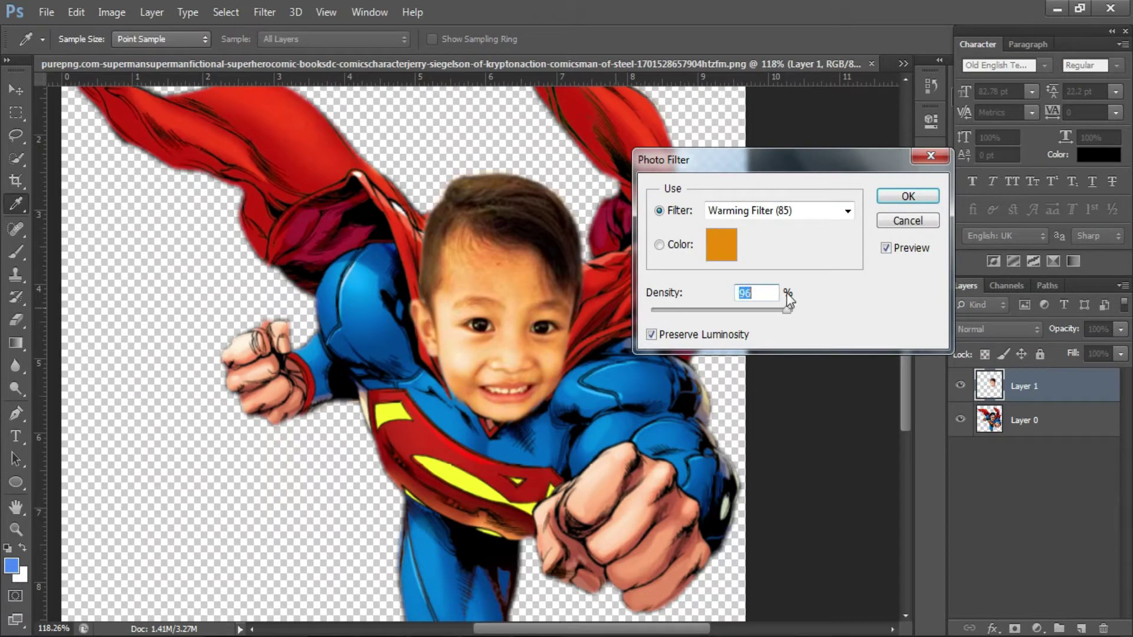
pyautogui.click(901, 224)
pyautogui.press('r')
# - Lower the face's Vibrance to -5 and set Saturation to +3
pyautogui.click(112, 12)
pyautogui.moveTo(137, 56)
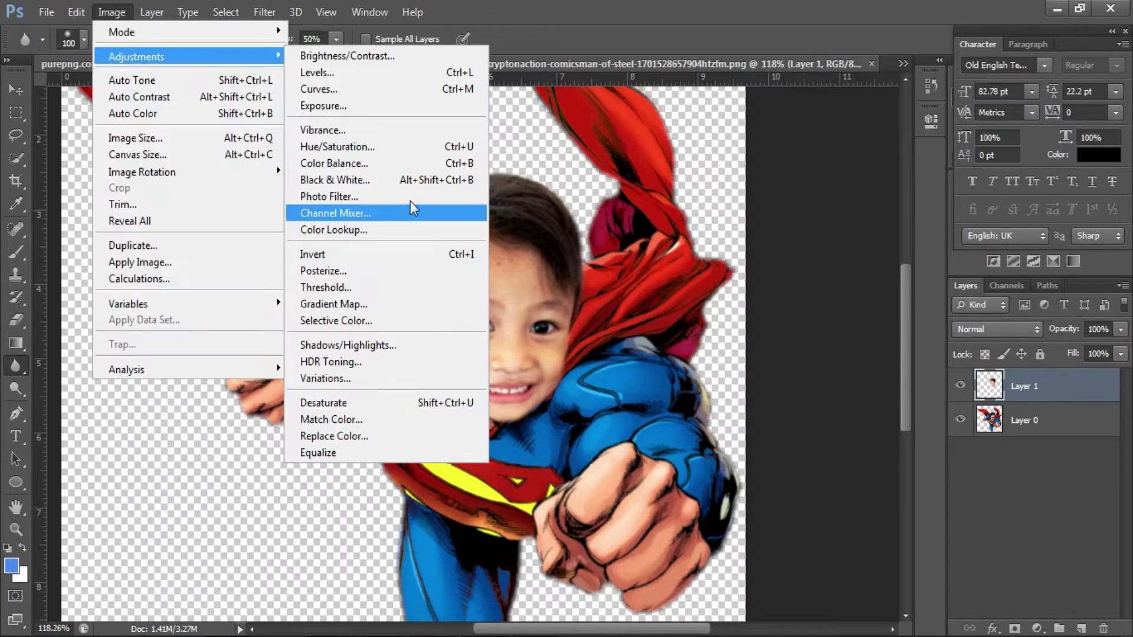
pyautogui.click(449, 130)
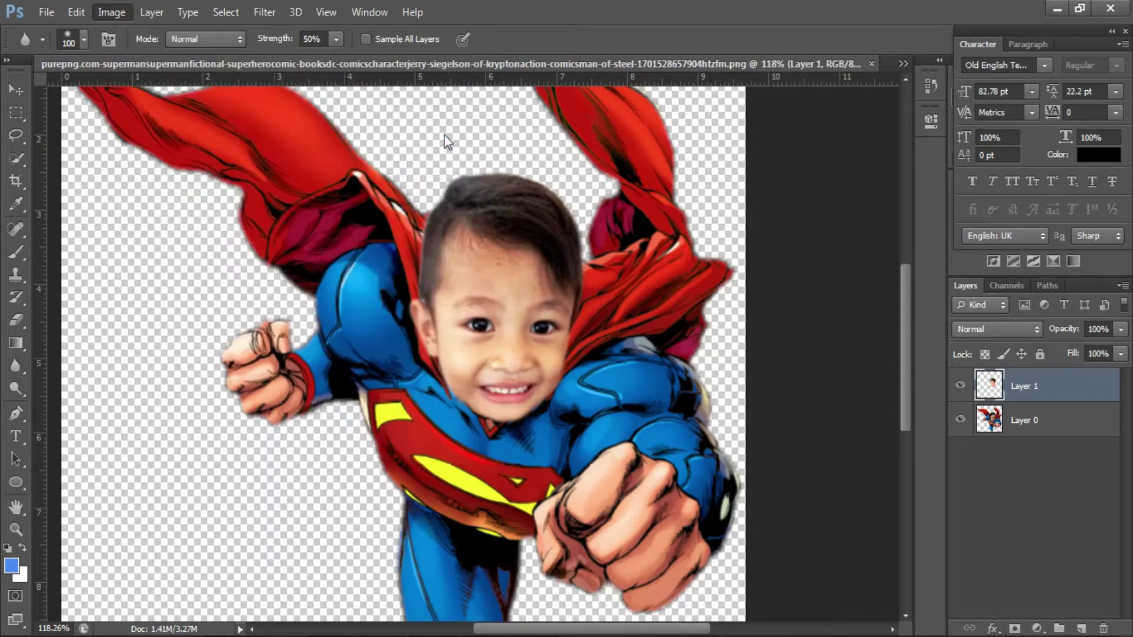
pyautogui.moveTo(540, 177); pyautogui.dragTo(690, 138)
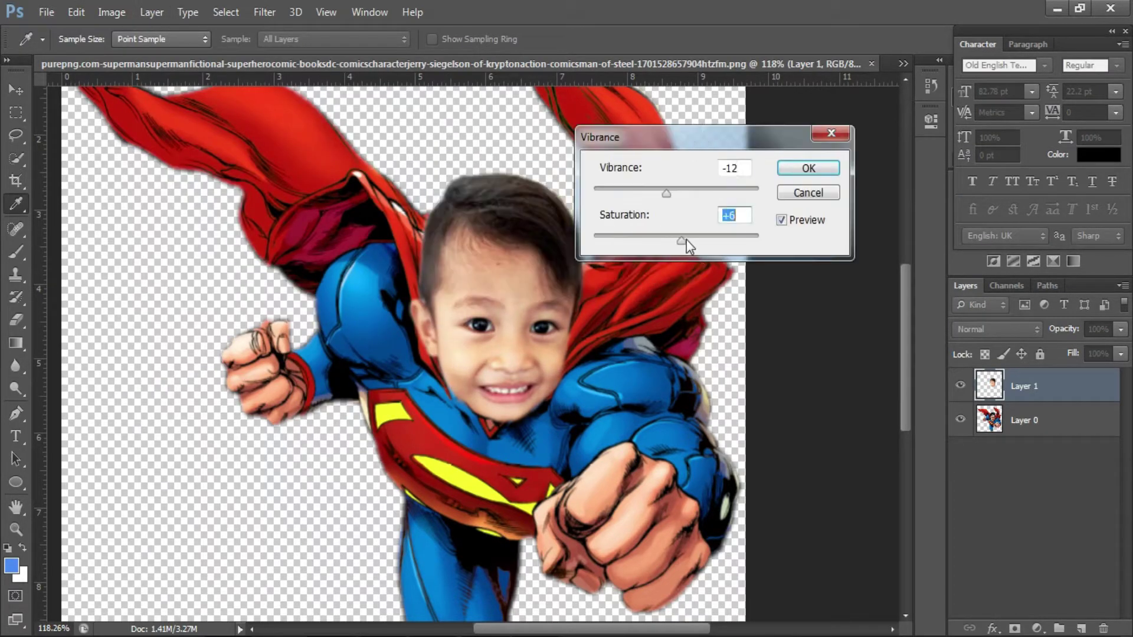
pyautogui.moveTo(686, 240); pyautogui.dragTo(679, 241)
pyautogui.moveTo(667, 193); pyautogui.dragTo(664, 193)
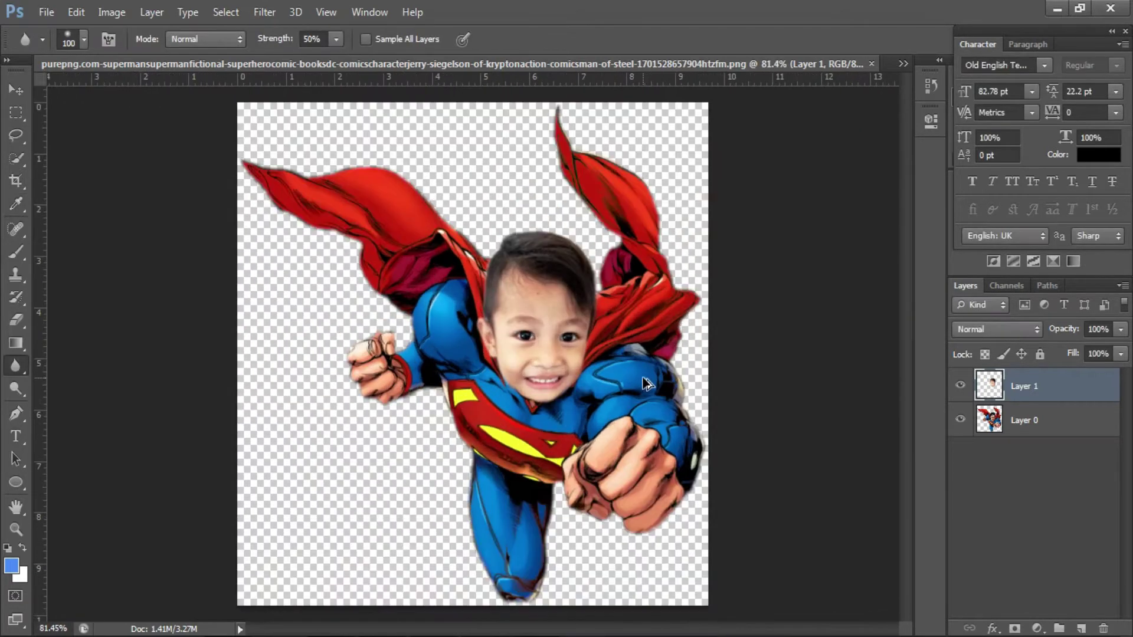
# - Warp the face mesh to fit the hero's head and neck, then merge it into the hero layer
pyautogui.hotkey('ctrl', 't')
pyautogui.scroll(4, 567, 327)
pyautogui.click(782, 41)
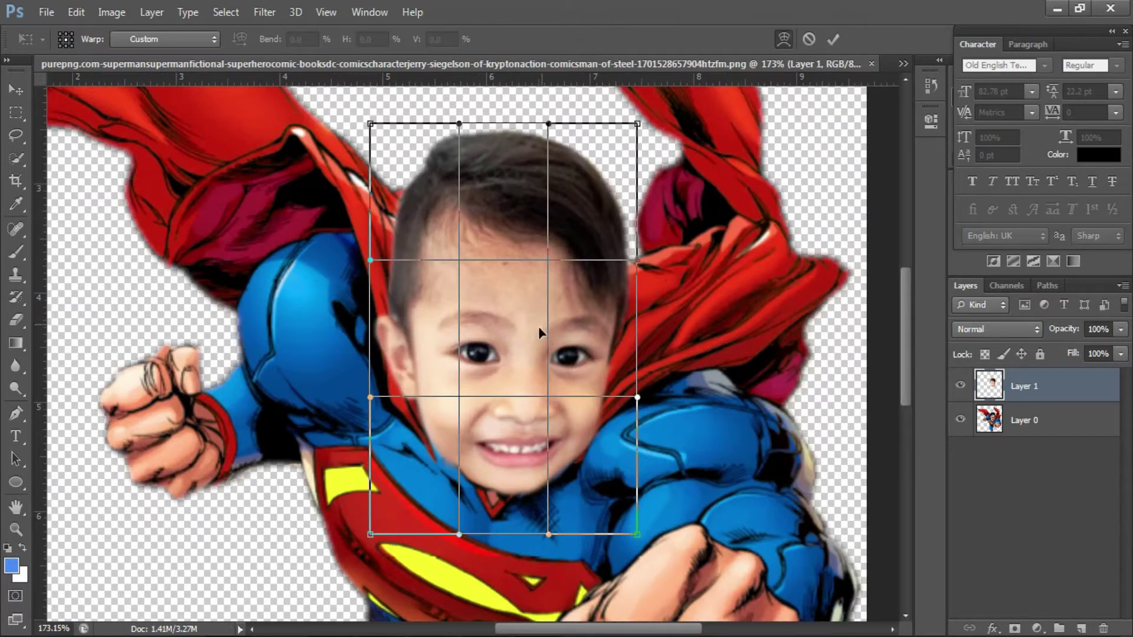
pyautogui.moveTo(443, 385)
pyautogui.mouseDown()
pyautogui.moveTo(437, 440)
pyautogui.moveTo(467, 459)
pyautogui.mouseUp()
pyautogui.moveTo(550, 416); pyautogui.dragTo(538, 409)
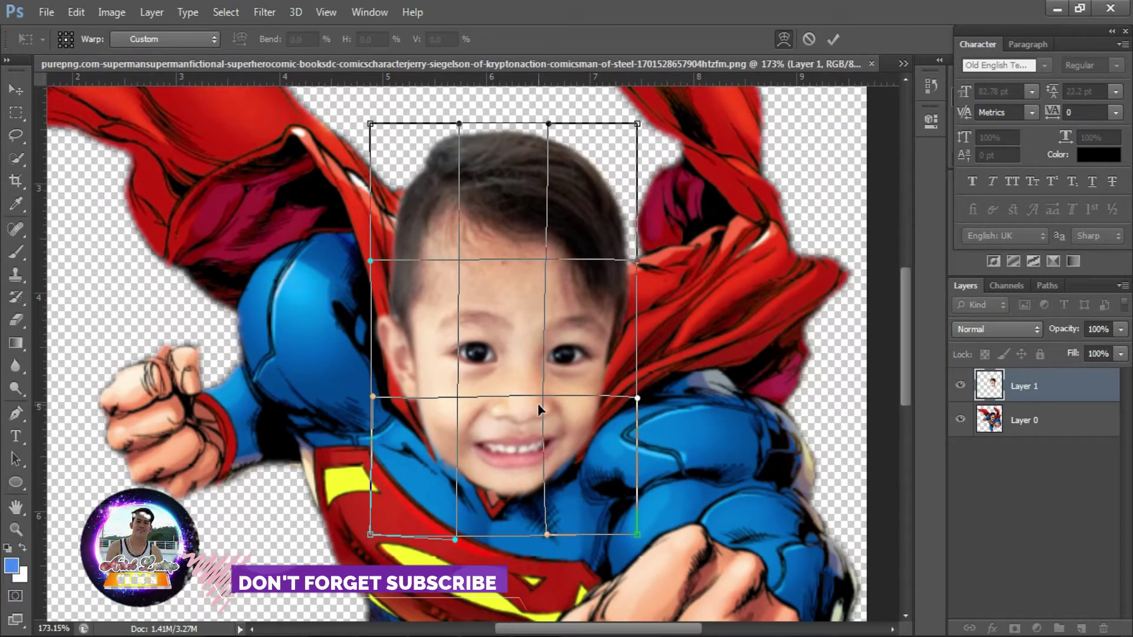
pyautogui.moveTo(573, 220); pyautogui.dragTo(569, 219)
pyautogui.moveTo(464, 232); pyautogui.dragTo(469, 225)
pyautogui.moveTo(577, 282); pyautogui.dragTo(581, 282)
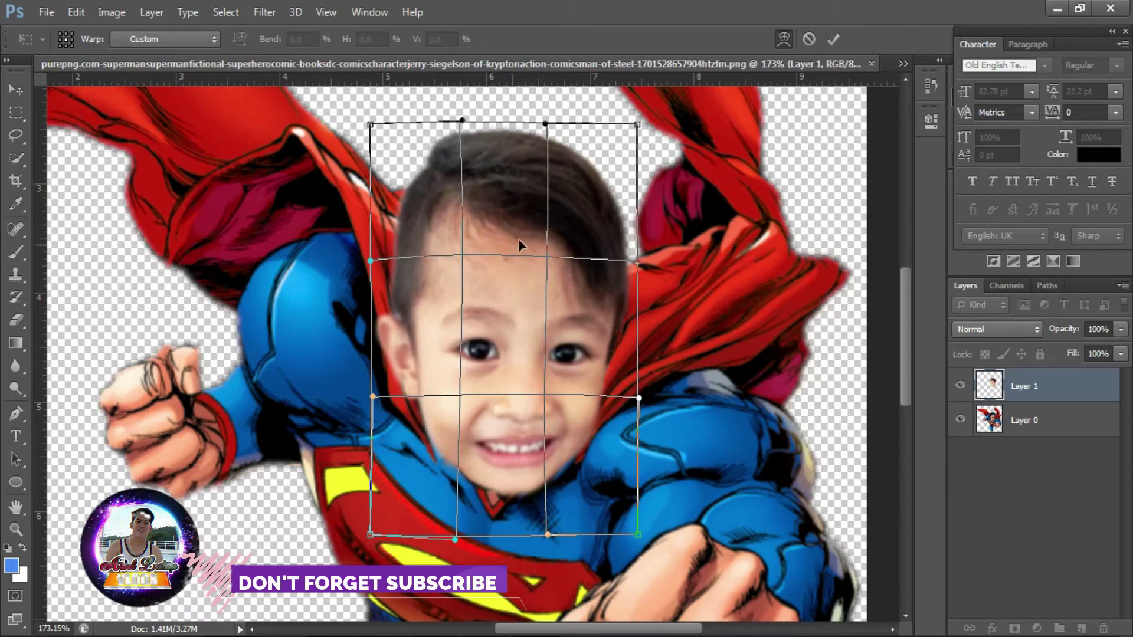
pyautogui.moveTo(519, 245); pyautogui.dragTo(522, 234)
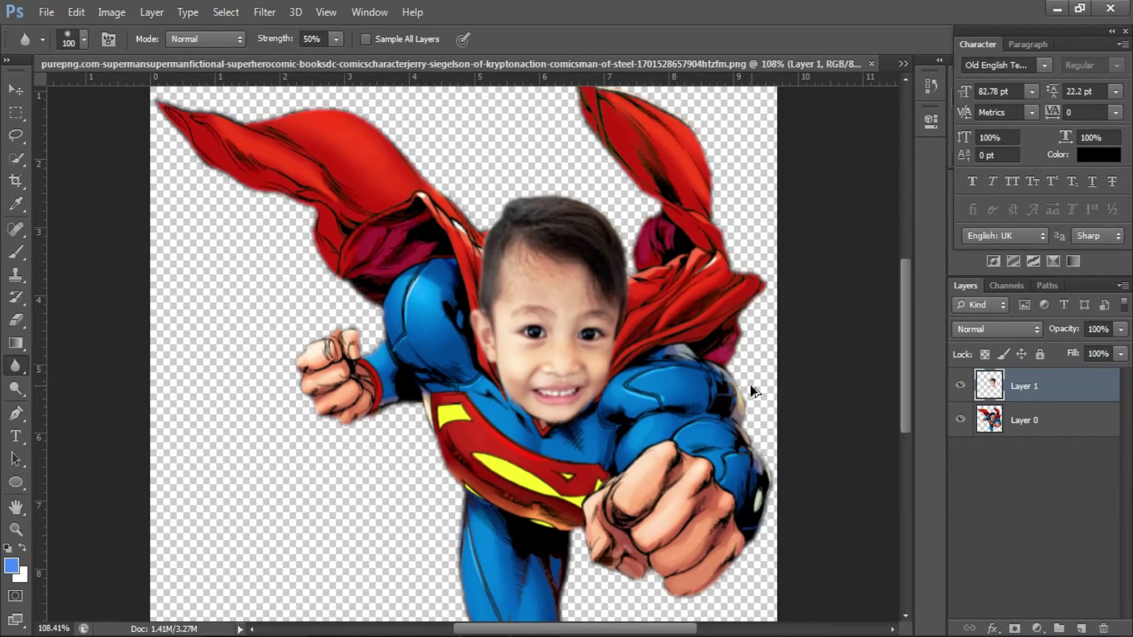
pyautogui.hotkey('ctrl', '0')
pyautogui.hotkey('ctrl', 'e')
# - Save the merged figure as a PNG copy named 'superman', accepting the PNG options
pyautogui.press('v')
pyautogui.moveTo(519, 194); pyautogui.dragTo(500, 216)
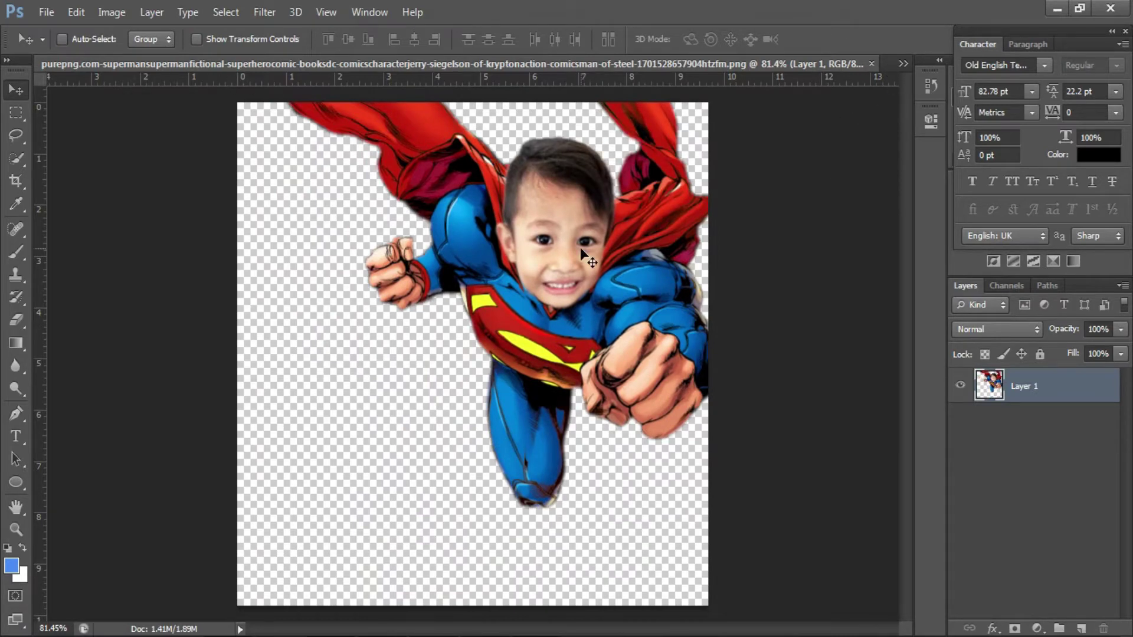
pyautogui.hotkey('ctrl', 'shift', 's')
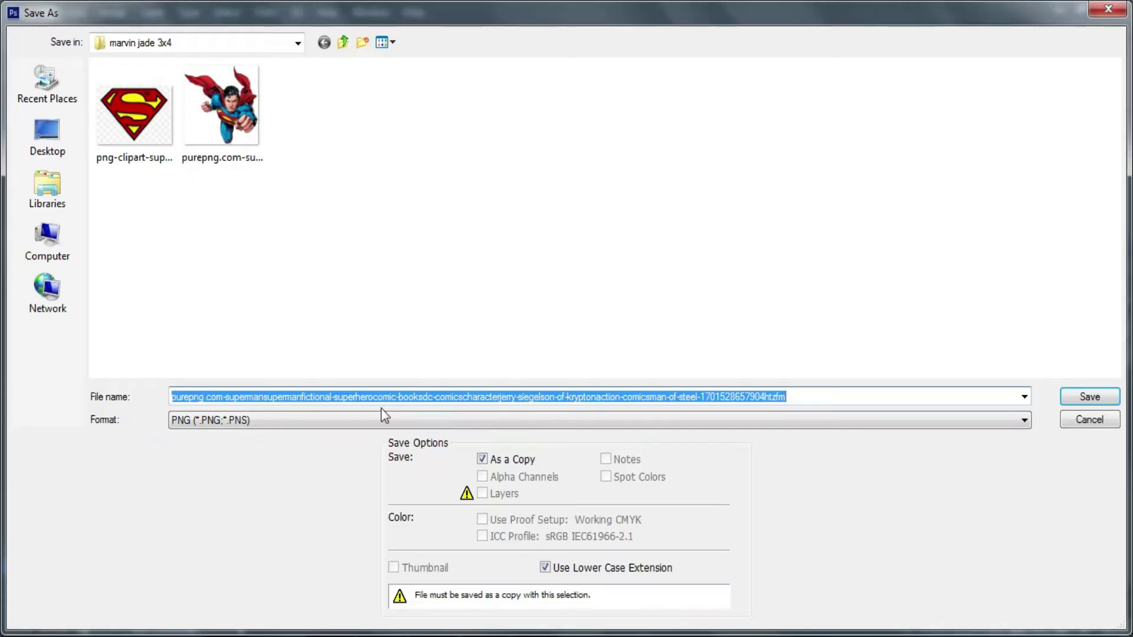
pyautogui.write('bat')
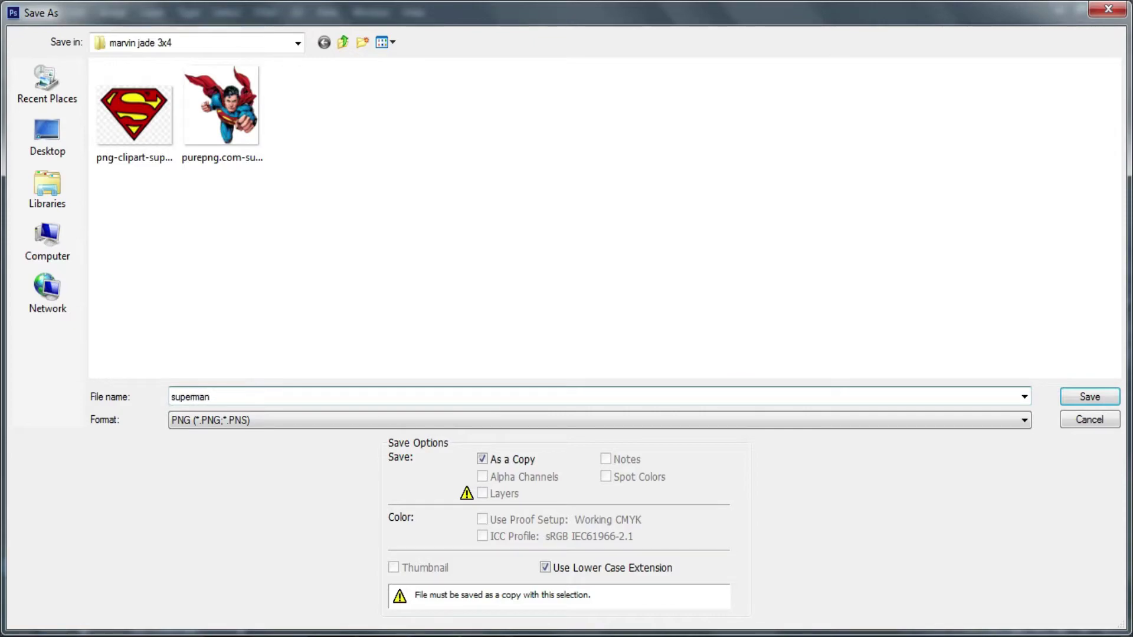
pyautogui.press('Return')
pyautogui.click(602, 307)
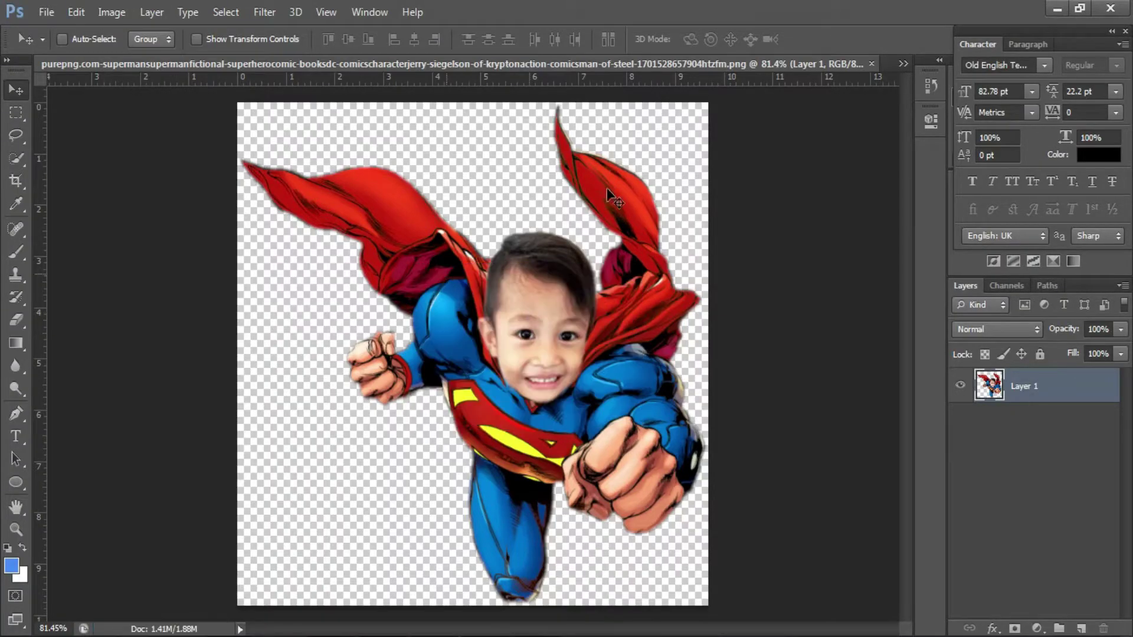
pyautogui.click(903, 63)
# - Place superman.png into the Untitled-1 comic city banner
pyautogui.click(676, 90)
pyautogui.click(46, 12)
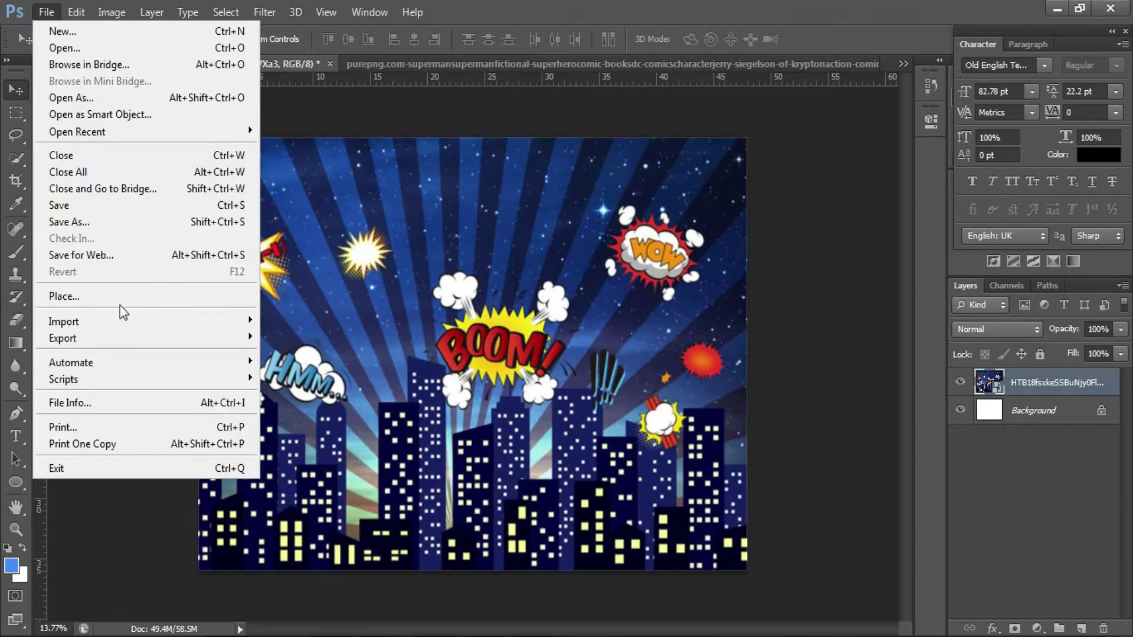
pyautogui.click(133, 297)
pyautogui.doubleClick(814, 140)
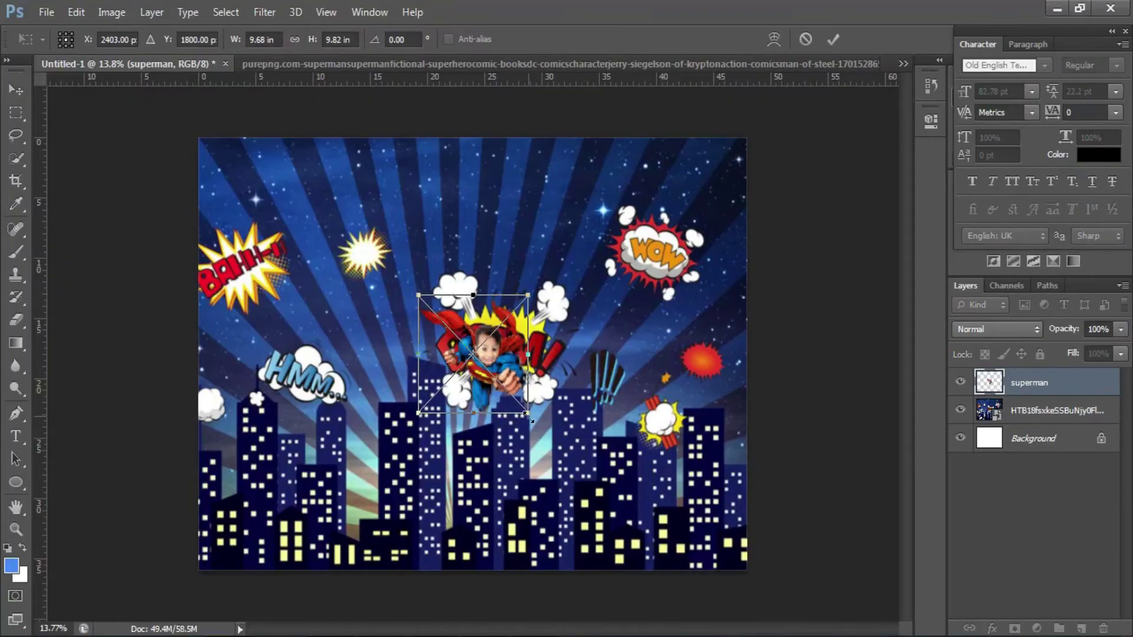
# - Scale the superman image to about 32 inches and move it right across the city
pyautogui.moveTo(530, 418); pyautogui.dragTo(804, 566)
pyautogui.moveTo(673, 382); pyautogui.dragTo(341, 324)
pyautogui.moveTo(520, 494)
pyautogui.mouseDown()
pyautogui.moveTo(545, 551)
pyautogui.moveTo(497, 495)
pyautogui.mouseUp()
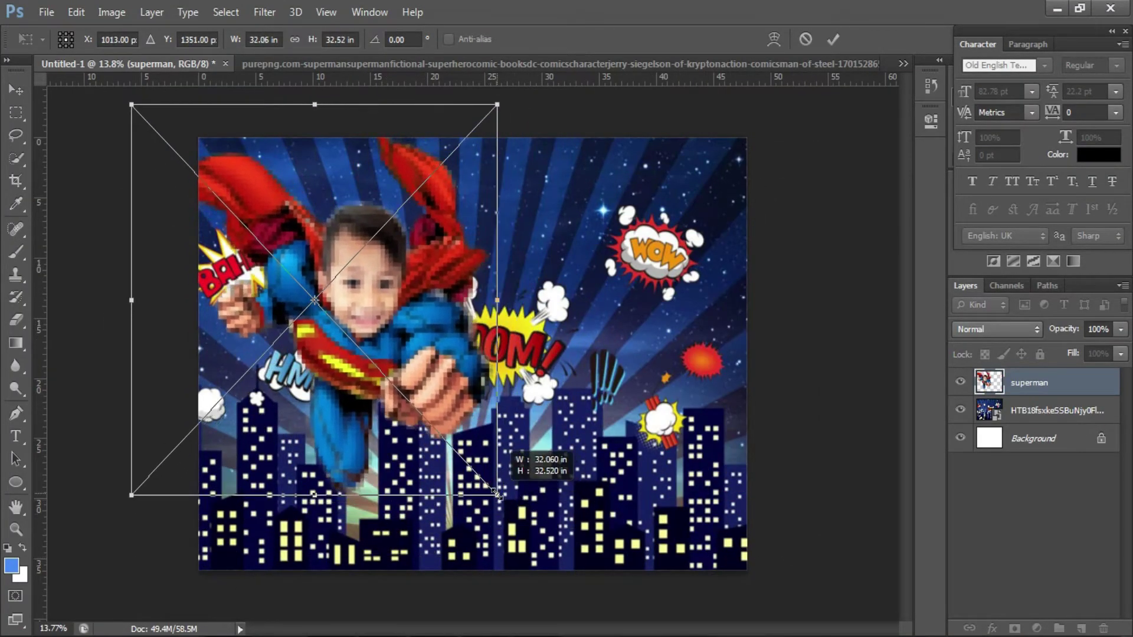
pyautogui.moveTo(537, 417); pyautogui.dragTo(726, 419)
pyautogui.press('Return')
# - Flip the superman figure horizontally, shifting it up and right with a slight resize
pyautogui.rightClick(655, 357)
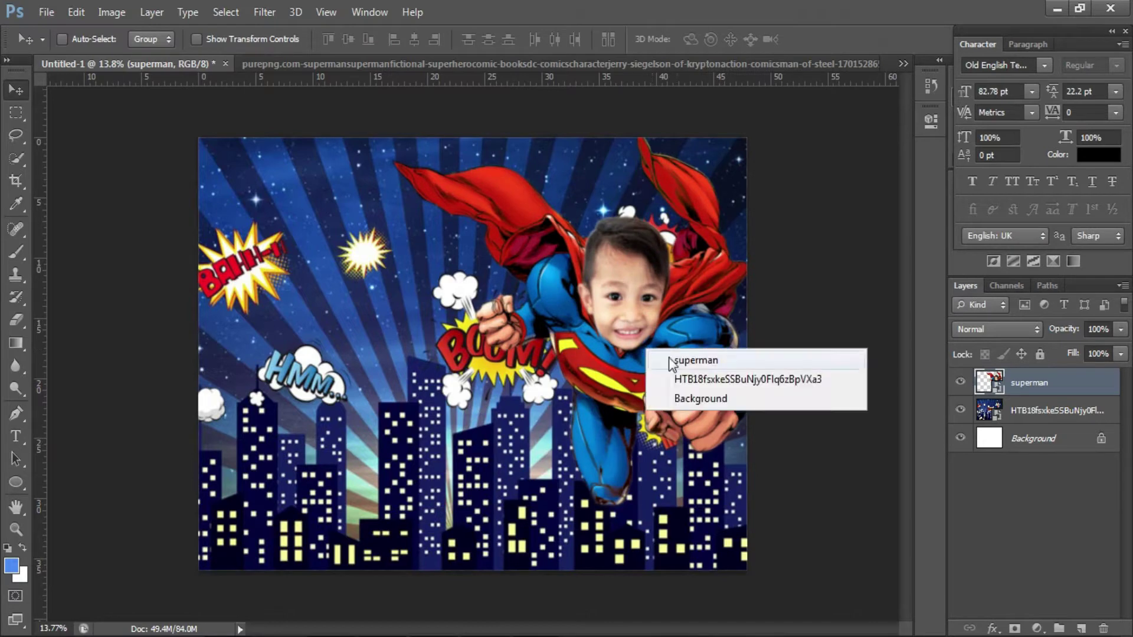
pyautogui.click(679, 361)
pyautogui.hotkey('ctrl', 't')
pyautogui.rightClick(672, 358)
pyautogui.click(711, 602)
pyautogui.moveTo(700, 407); pyautogui.dragTo(765, 381)
pyautogui.moveTo(823, 480); pyautogui.dragTo(834, 480)
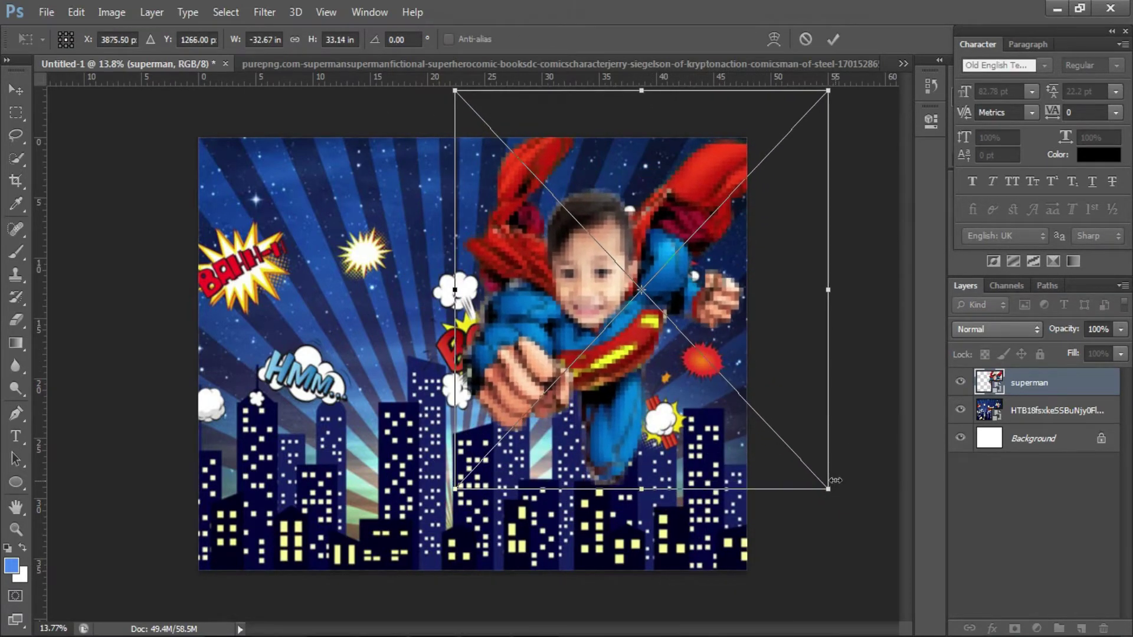
pyautogui.press('Return')
pyautogui.moveTo(639, 358); pyautogui.dragTo(636, 377)
# - Rescale and reposition the superman figure right of centre, then zoom in
pyautogui.hotkey('ctrl', 't')
pyautogui.moveTo(825, 509); pyautogui.dragTo(767, 441)
pyautogui.moveTo(664, 403); pyautogui.dragTo(702, 394)
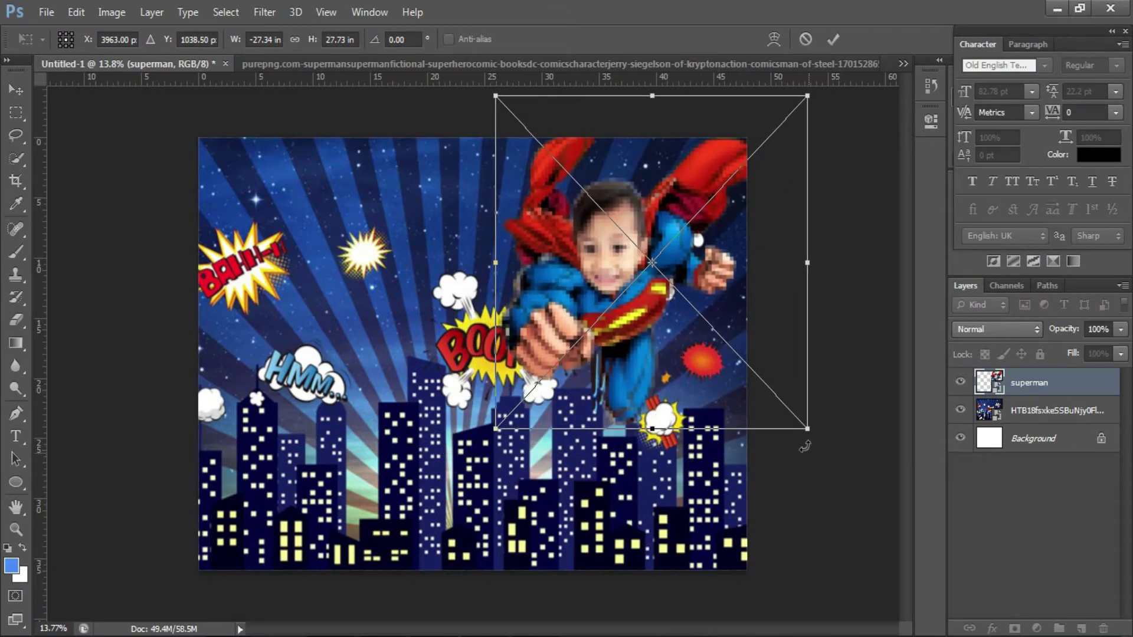
pyautogui.moveTo(806, 432)
pyautogui.mouseDown()
pyautogui.moveTo(842, 479)
pyautogui.moveTo(791, 449)
pyautogui.mouseUp()
pyautogui.press('Return')
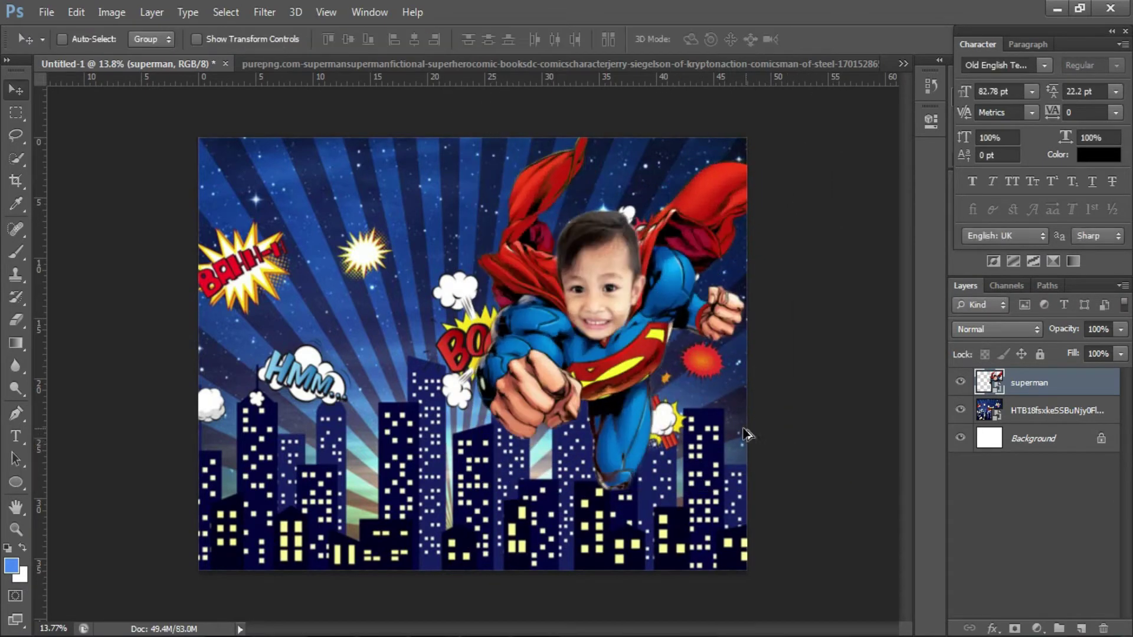
pyautogui.hotkey('ctrl', '+')
pyautogui.rightClick(1060, 389)
# - Give the superman layer a pale 46 px outer glow, then start placing another image
pyautogui.click(672, 415)
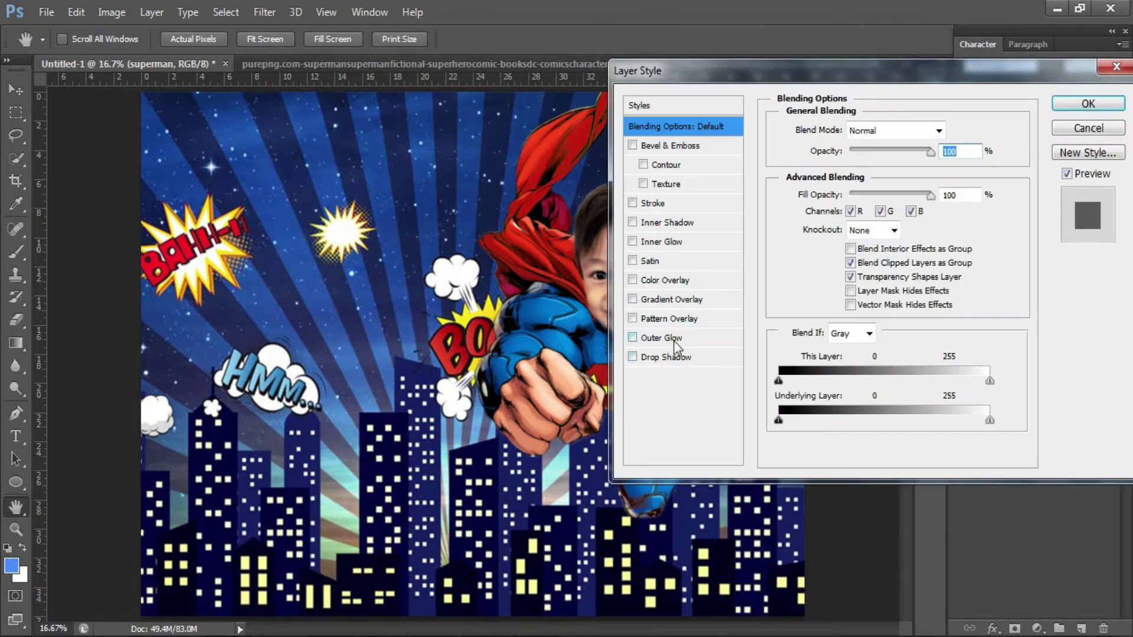
pyautogui.click(674, 339)
pyautogui.click(821, 191)
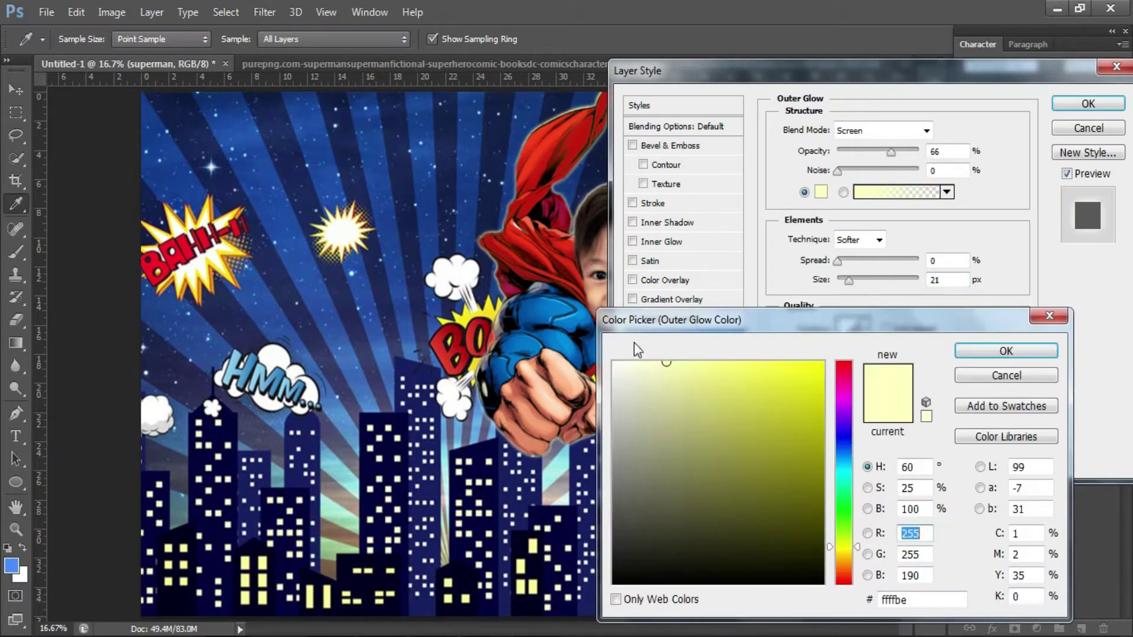
pyautogui.click(640, 380)
pyautogui.click(1046, 367)
pyautogui.moveTo(848, 280); pyautogui.dragTo(851, 281)
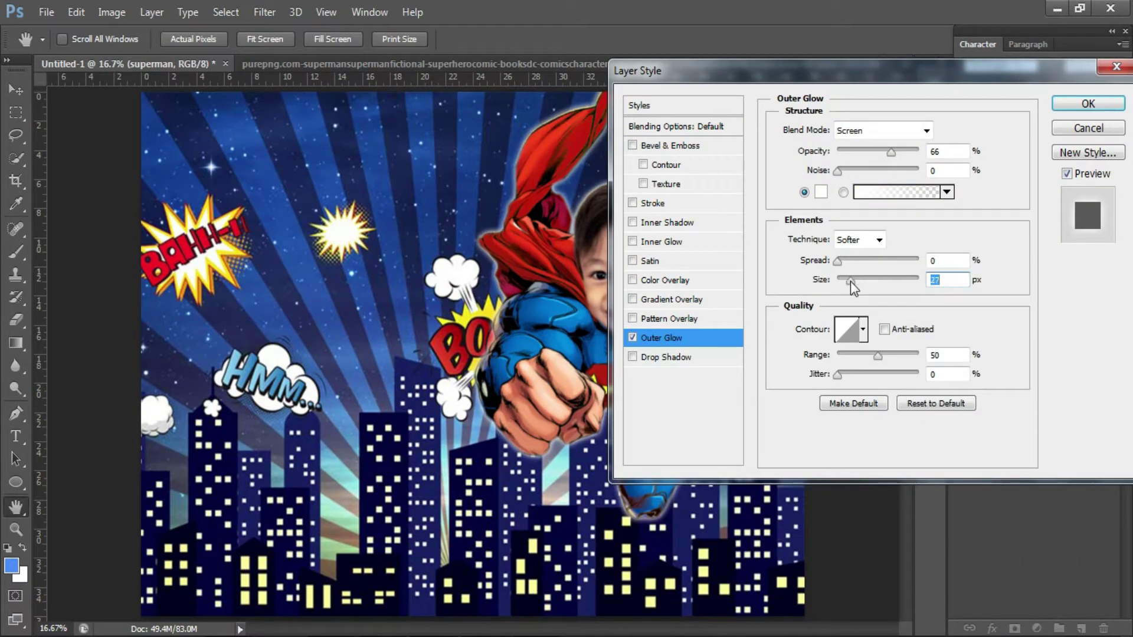
pyautogui.click(895, 153)
pyautogui.press('Return')
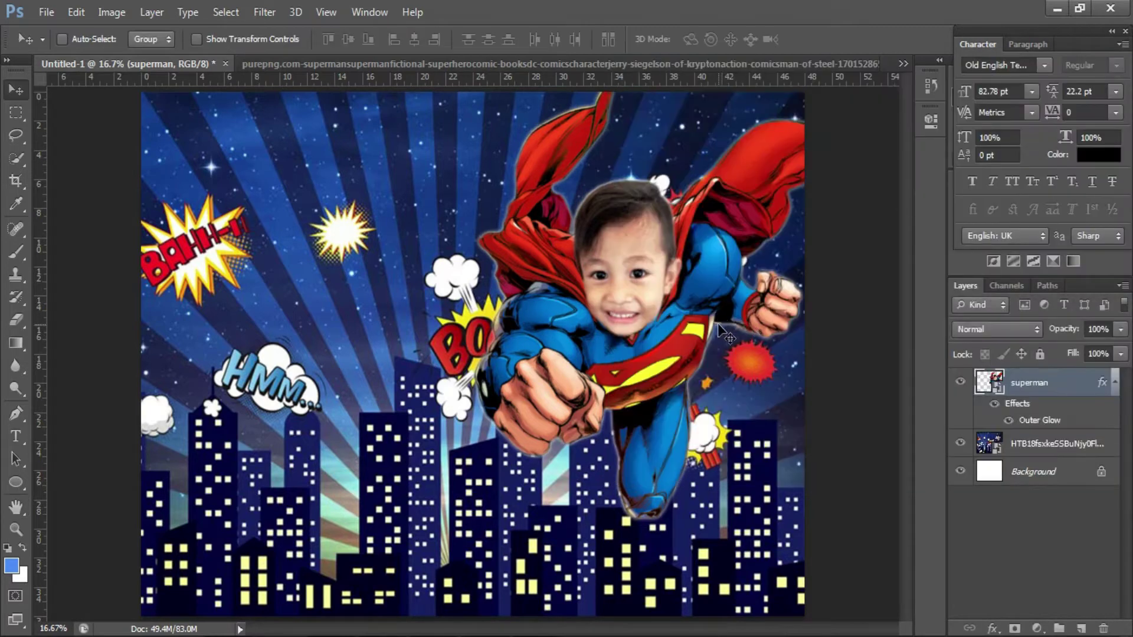
pyautogui.click(46, 12)
pyautogui.click(114, 298)
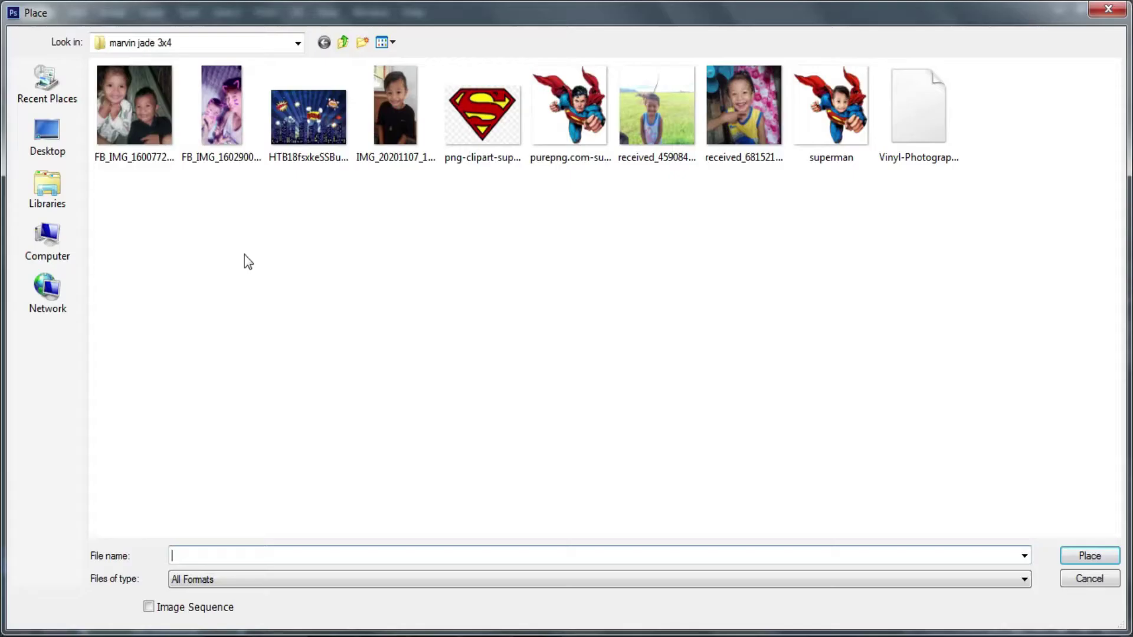
# - Place the Superman logo, enlarge it and move it to the upper left
pyautogui.doubleClick(481, 115)
pyautogui.moveTo(506, 328); pyautogui.dragTo(551, 273)
pyautogui.moveTo(540, 331); pyautogui.dragTo(260, 170)
pyautogui.scroll(3, 236, 177)
pyautogui.scroll(2, 252, 229)
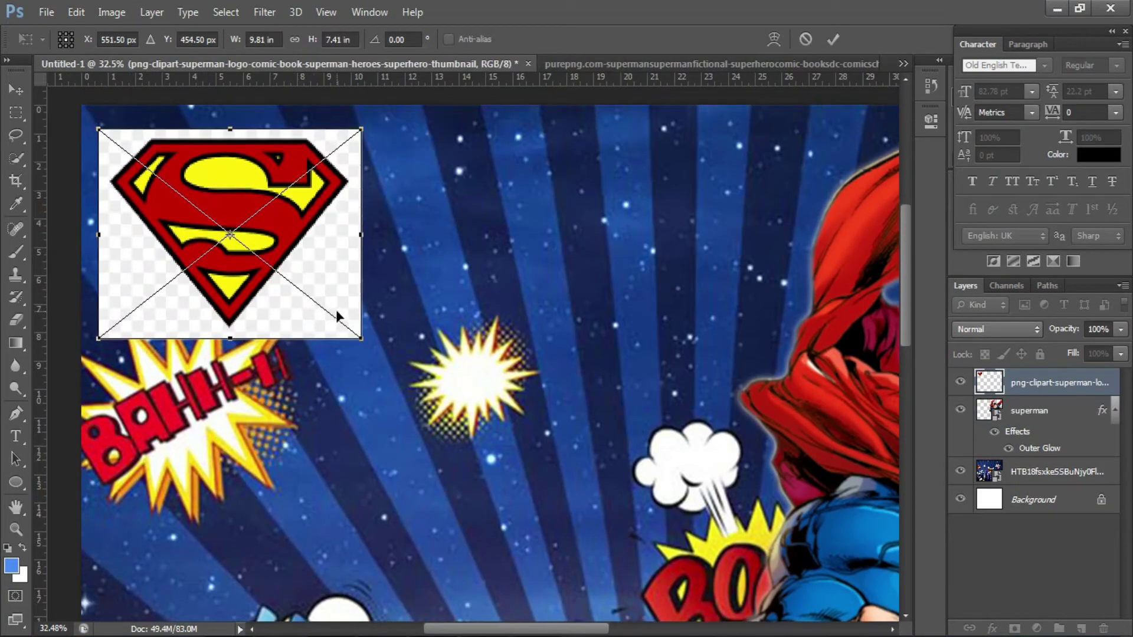
pyautogui.press('Return')
# - Remove the logo's white background with the Magic Eraser, rasterizing the layer
pyautogui.click(16, 321)
pyautogui.click(59, 356)
pyautogui.click(153, 292)
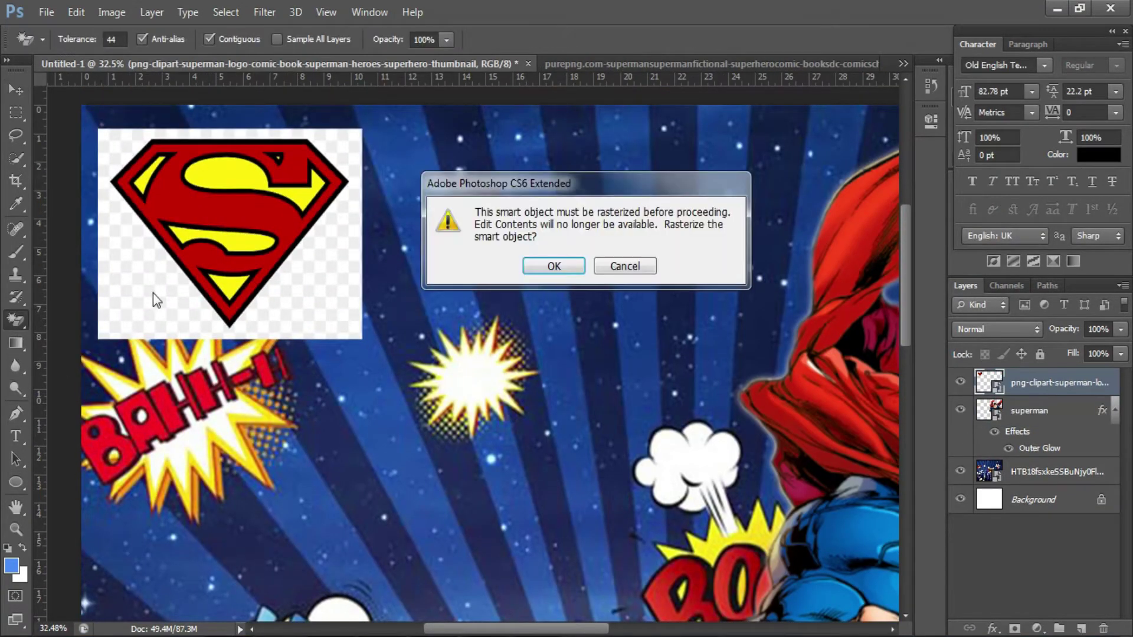
pyautogui.click(556, 275)
pyautogui.click(316, 284)
# - Skew and tilt the logo to about 17.6 degrees
pyautogui.hotkey('ctrl', 't')
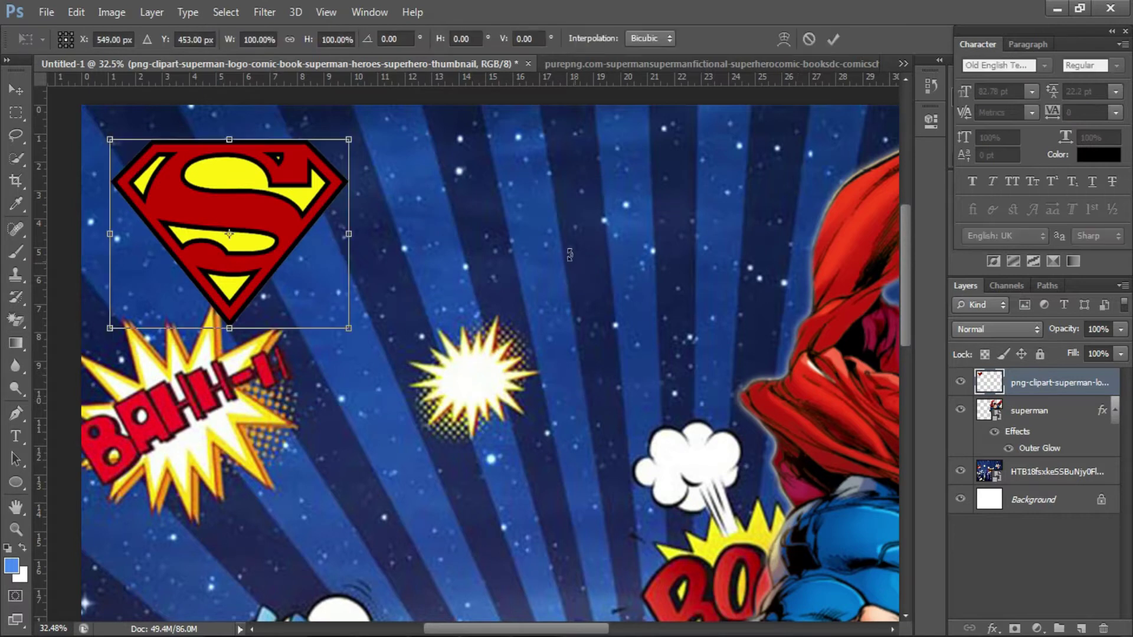
pyautogui.moveTo(357, 149); pyautogui.dragTo(343, 192)
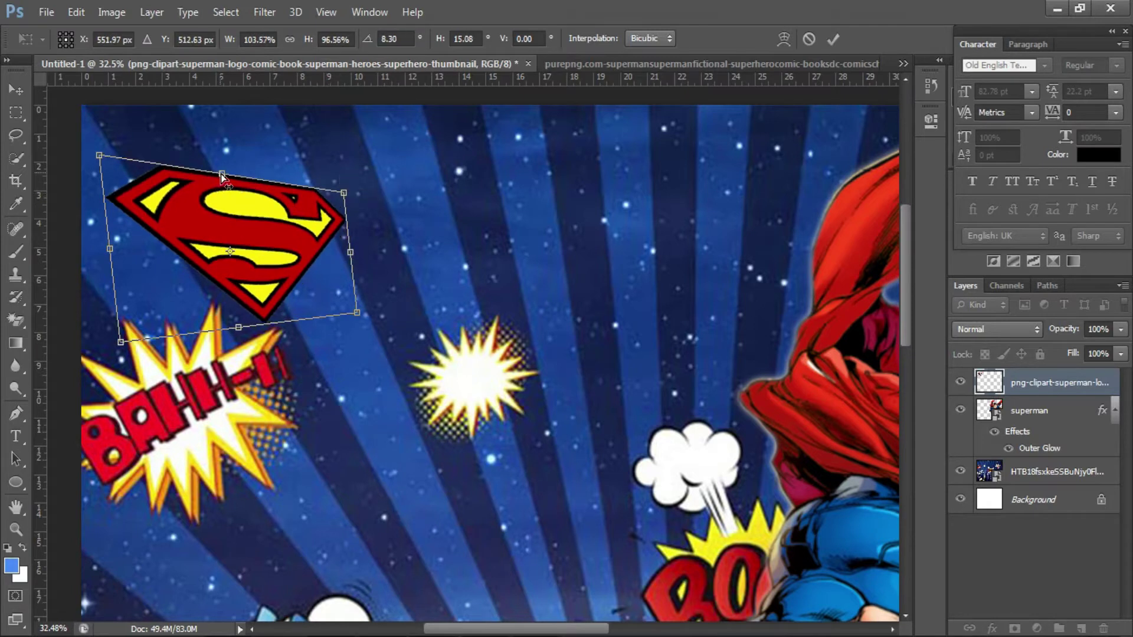
pyautogui.moveTo(222, 164)
pyautogui.mouseDown()
pyautogui.moveTo(231, 151)
pyautogui.moveTo(218, 144)
pyautogui.mouseUp()
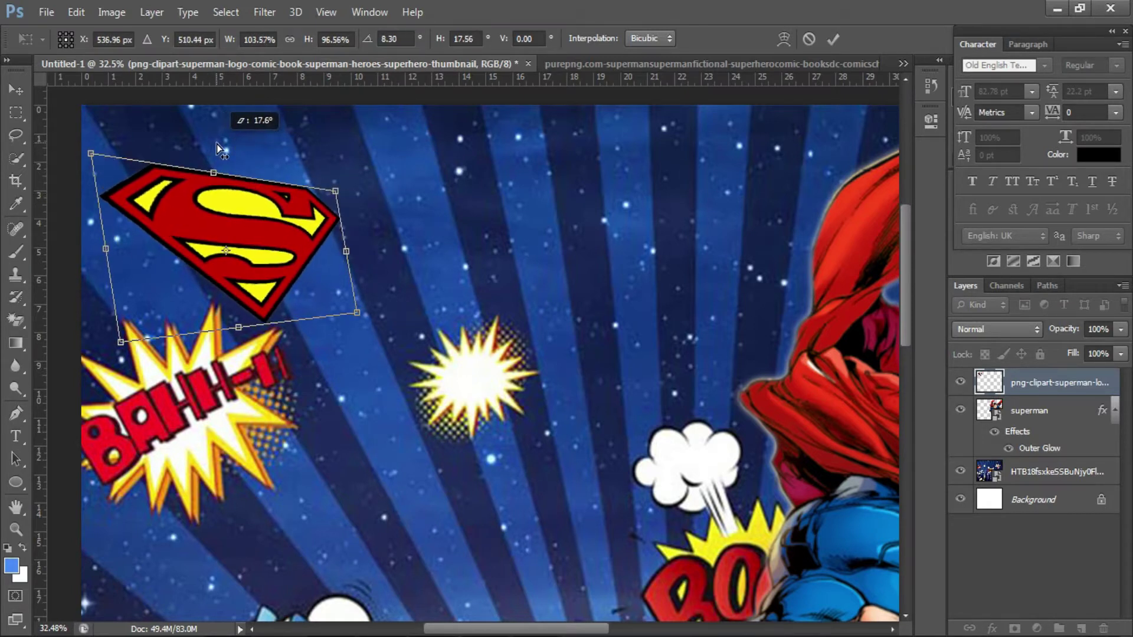
pyautogui.press('Return')
# - Type red 'UPER' in the Impact font beside the Superman shield
pyautogui.press('e')
pyautogui.press('t')
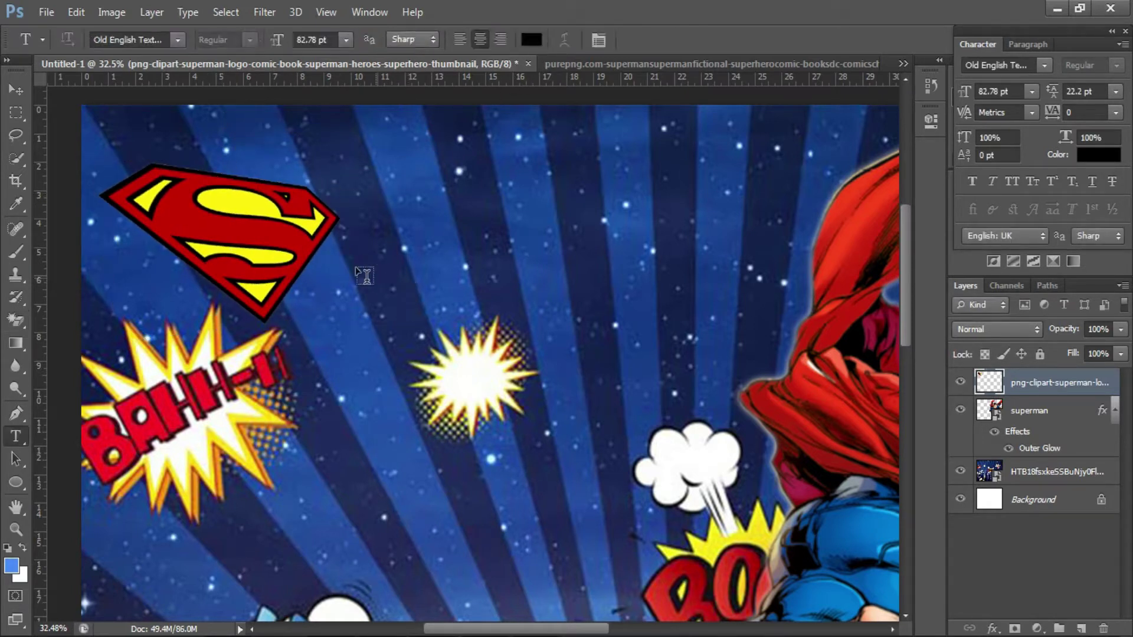
pyautogui.click(366, 277)
pyautogui.click(531, 40)
pyautogui.click(830, 411)
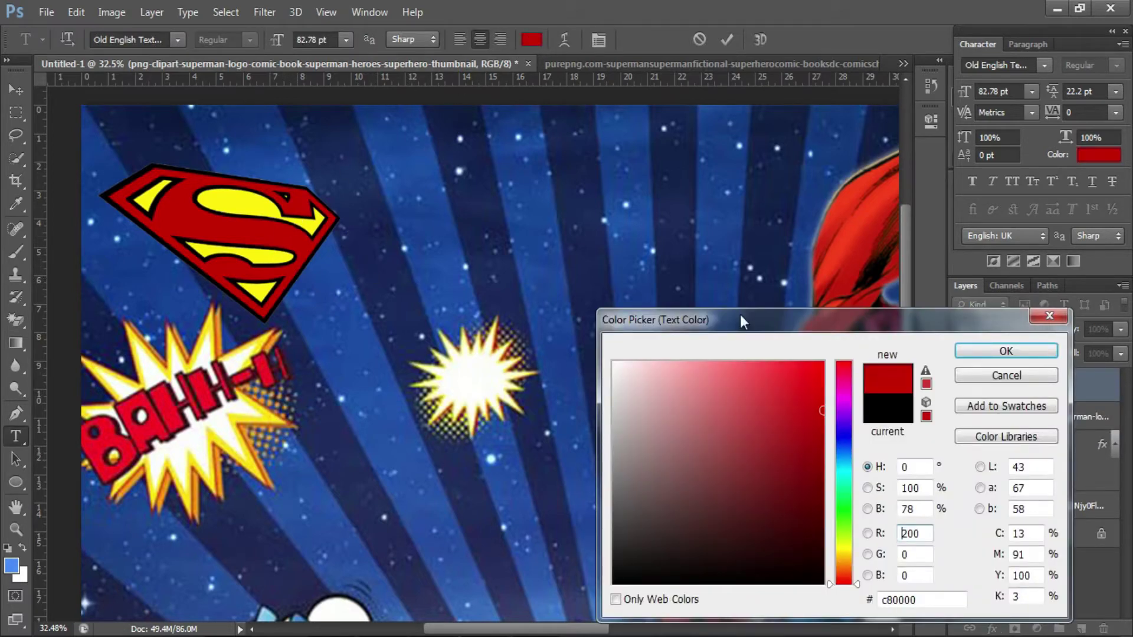
pyautogui.press('Return')
pyautogui.write('UPER')
pyautogui.hotkey('ctrl', 'a')
pyautogui.scroll(1, 463, 248)
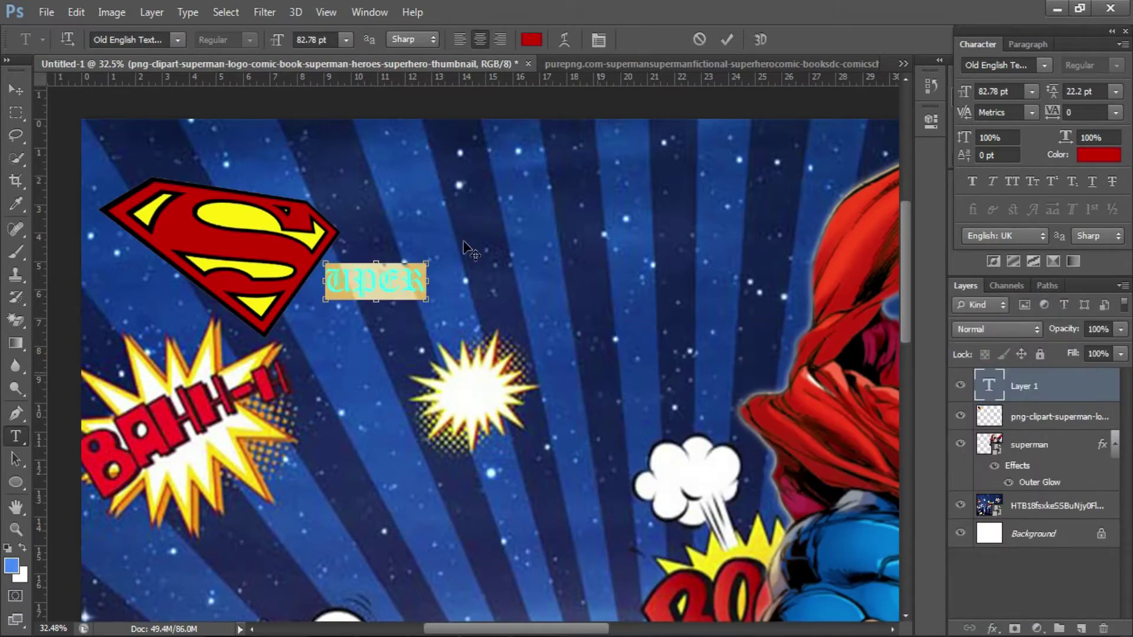
pyautogui.press('Return')
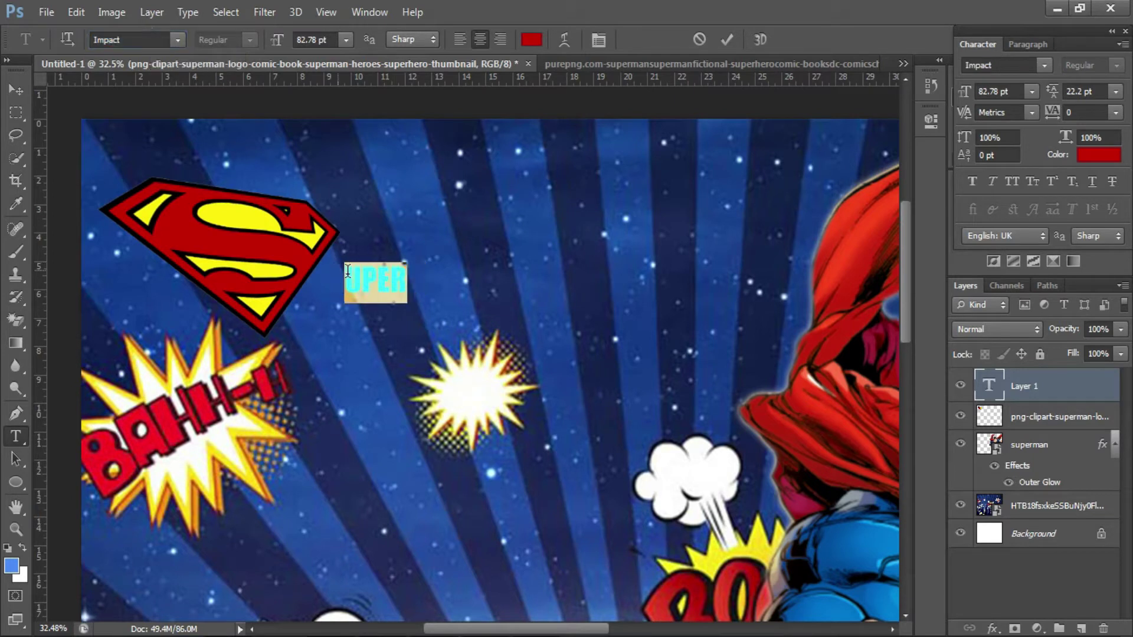
# - Enlarge UPER to about 201.4 pt and align it against the shield to spell SUPER
pyautogui.moveTo(466, 283); pyautogui.dragTo(479, 304)
pyautogui.hotkey('ctrl', 't')
pyautogui.moveTo(507, 219); pyautogui.dragTo(519, 204)
pyautogui.moveTo(423, 283); pyautogui.dragTo(398, 264)
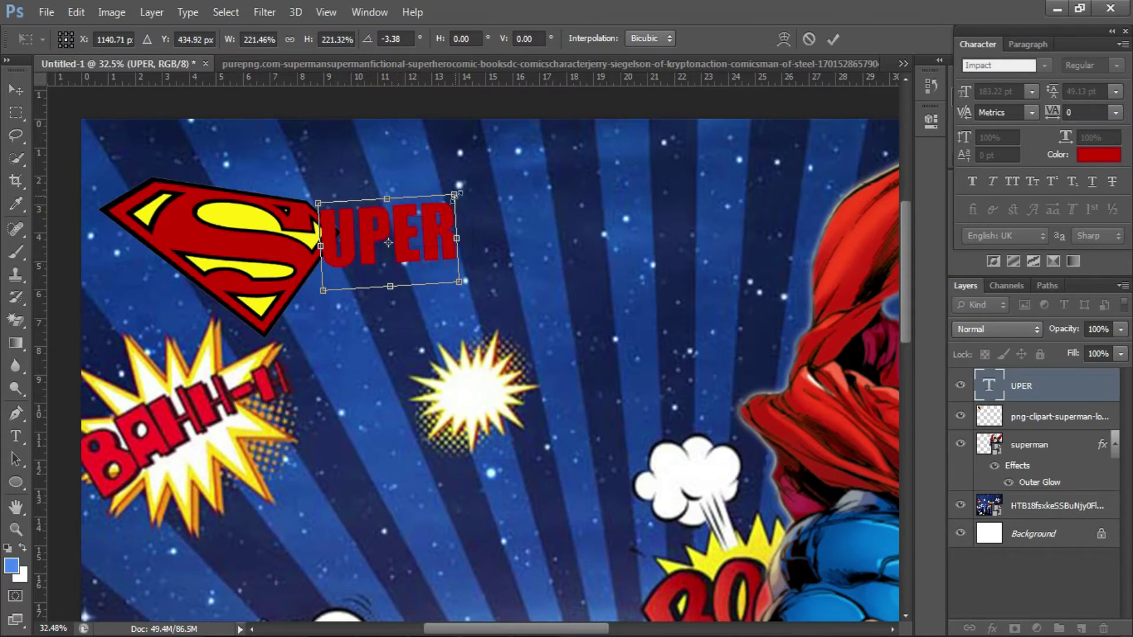
pyautogui.moveTo(455, 195); pyautogui.dragTo(470, 188)
pyautogui.moveTo(512, 243); pyautogui.dragTo(499, 204)
pyautogui.press('Return')
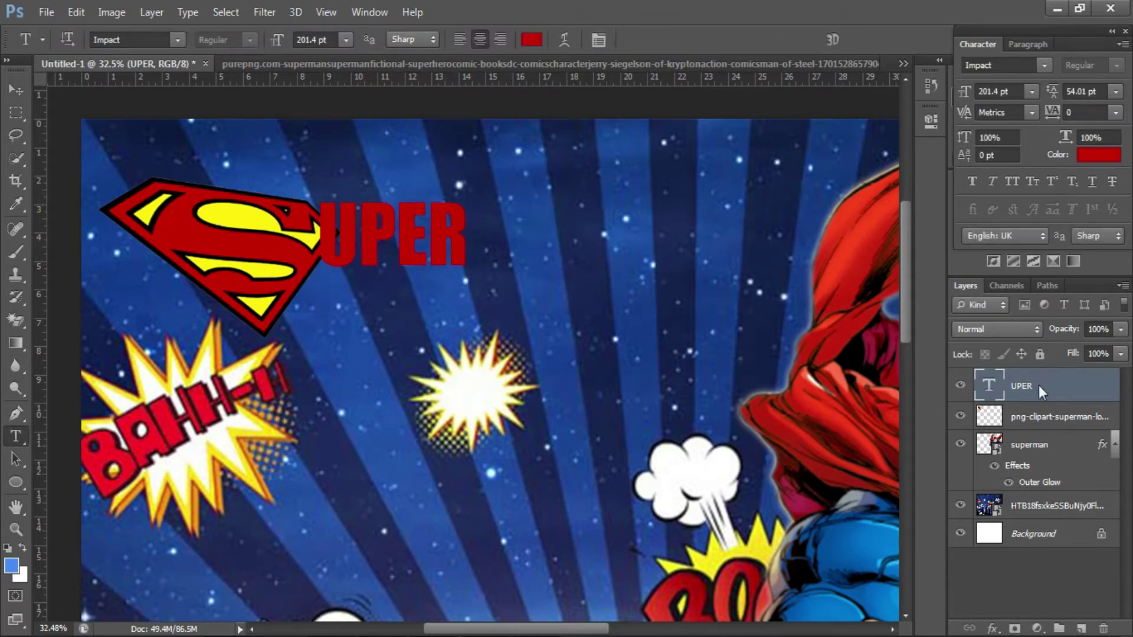
# - Give the UPER layer a black stroke in its Blending Options
pyautogui.rightClick(1042, 392)
pyautogui.click(746, 99)
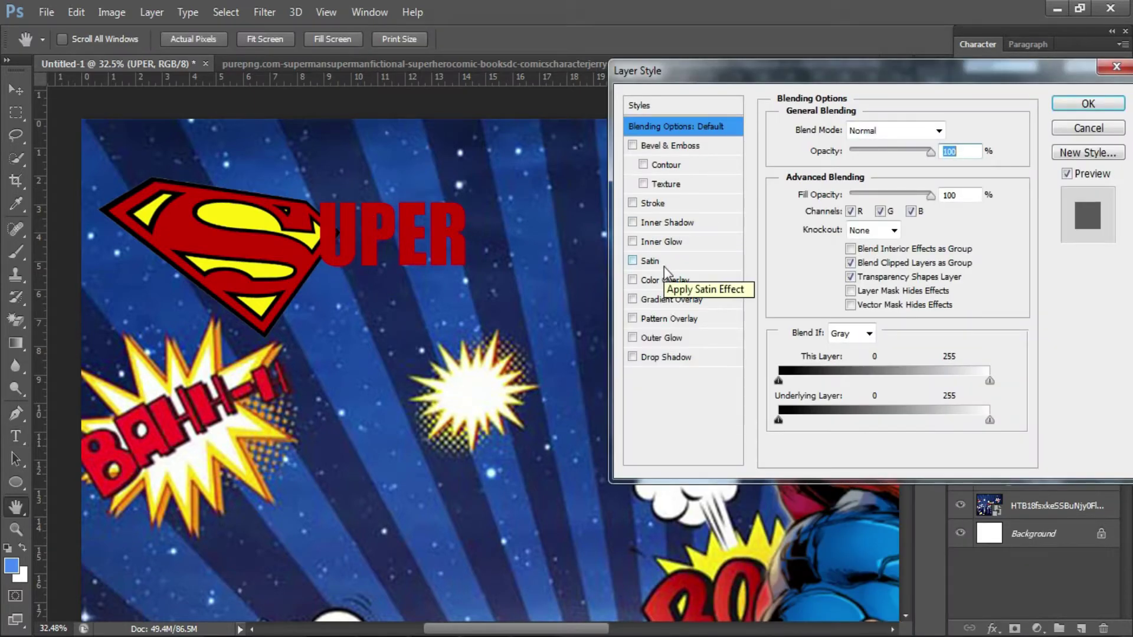
pyautogui.click(652, 203)
pyautogui.click(819, 248)
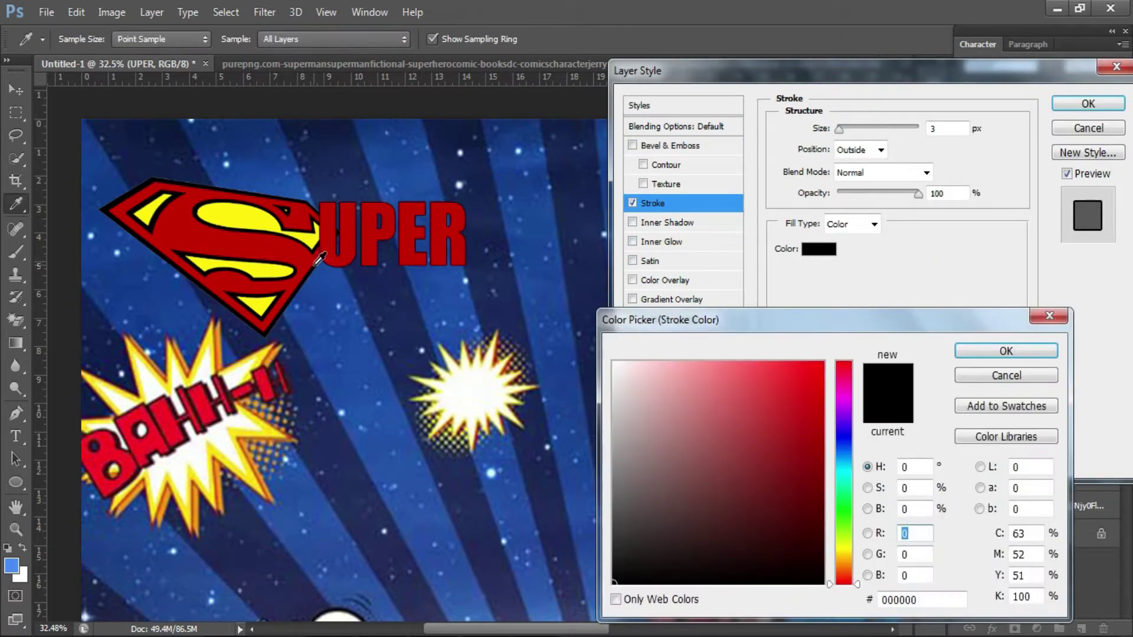
pyautogui.click(1006, 351)
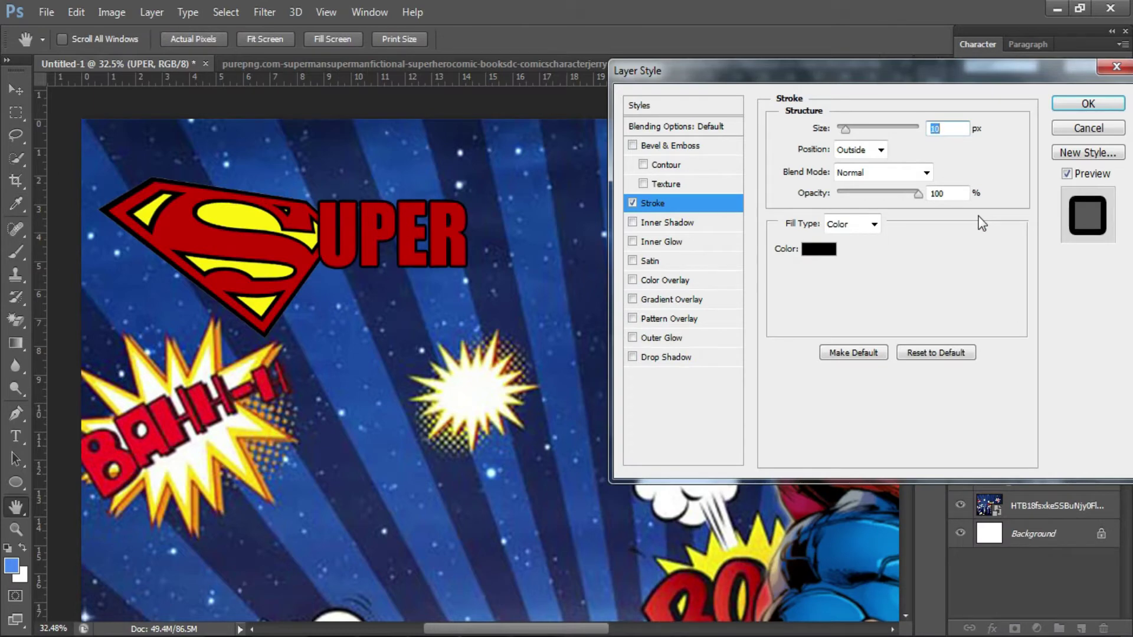
# - Add a yellow Normal-mode outer glow of about 21 px, then nudge UPER into place
pyautogui.click(661, 337)
pyautogui.click(821, 191)
pyautogui.click(1007, 352)
pyautogui.click(883, 130)
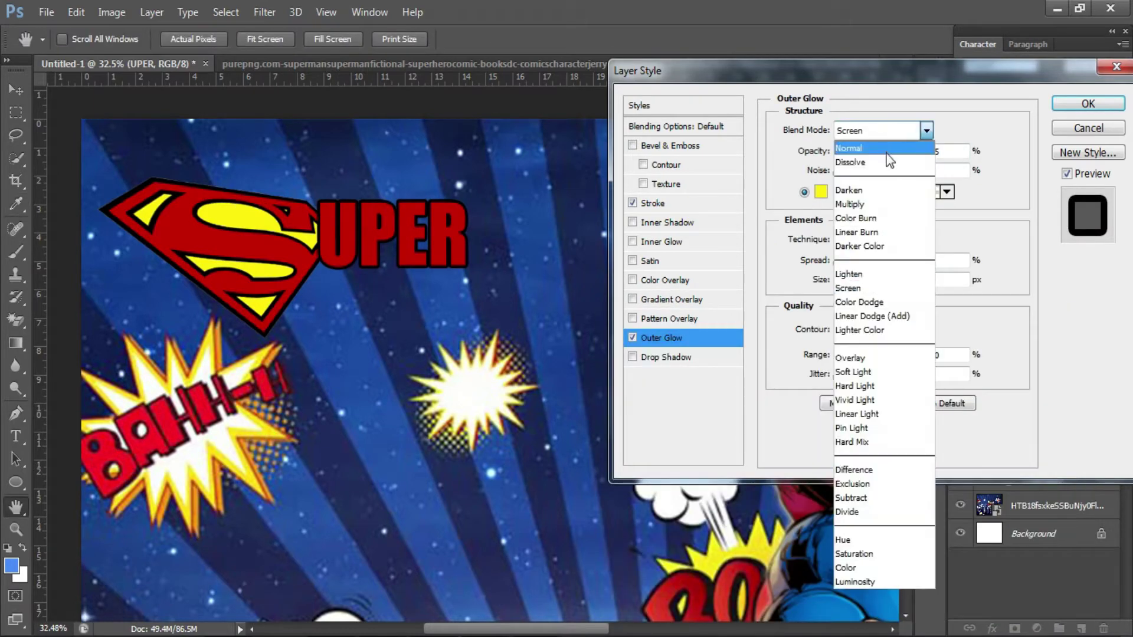
pyautogui.click(887, 153)
pyautogui.click(960, 282)
pyautogui.scroll(13, 958, 283)
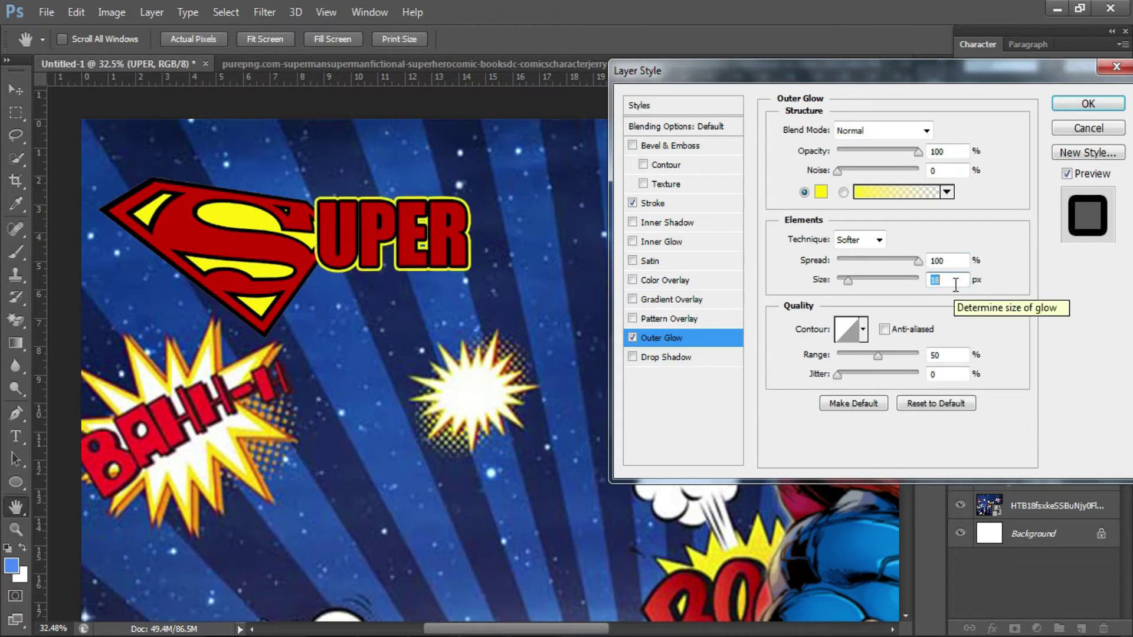
pyautogui.scroll(2, 955, 284)
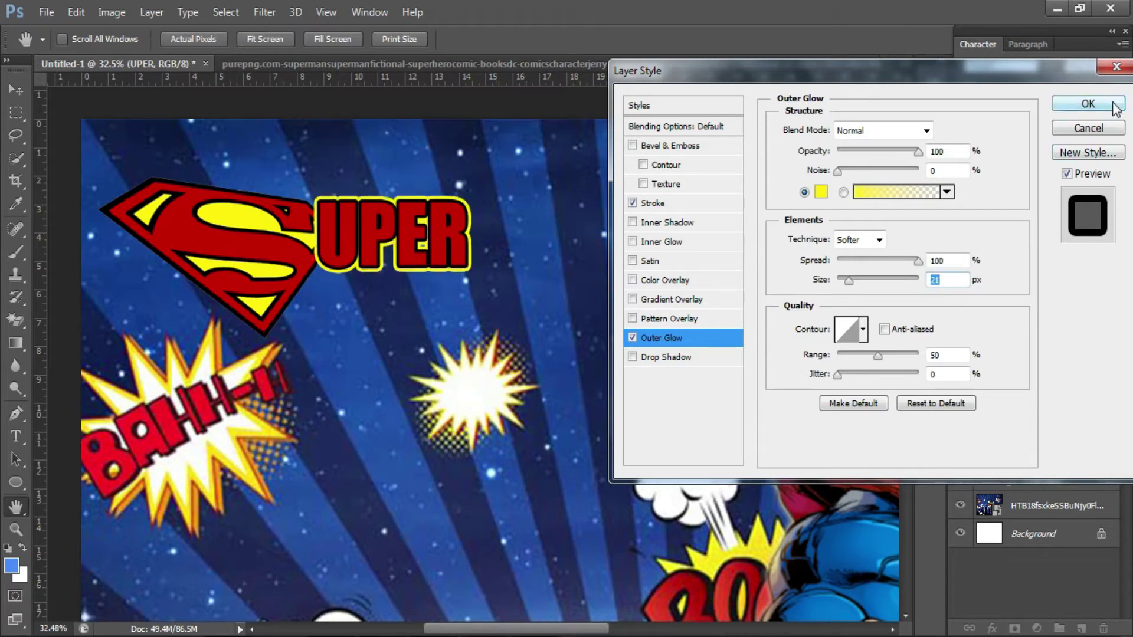
pyautogui.click(1116, 109)
pyautogui.moveTo(441, 194); pyautogui.dragTo(434, 196)
pyautogui.scroll(-1, 396, 274)
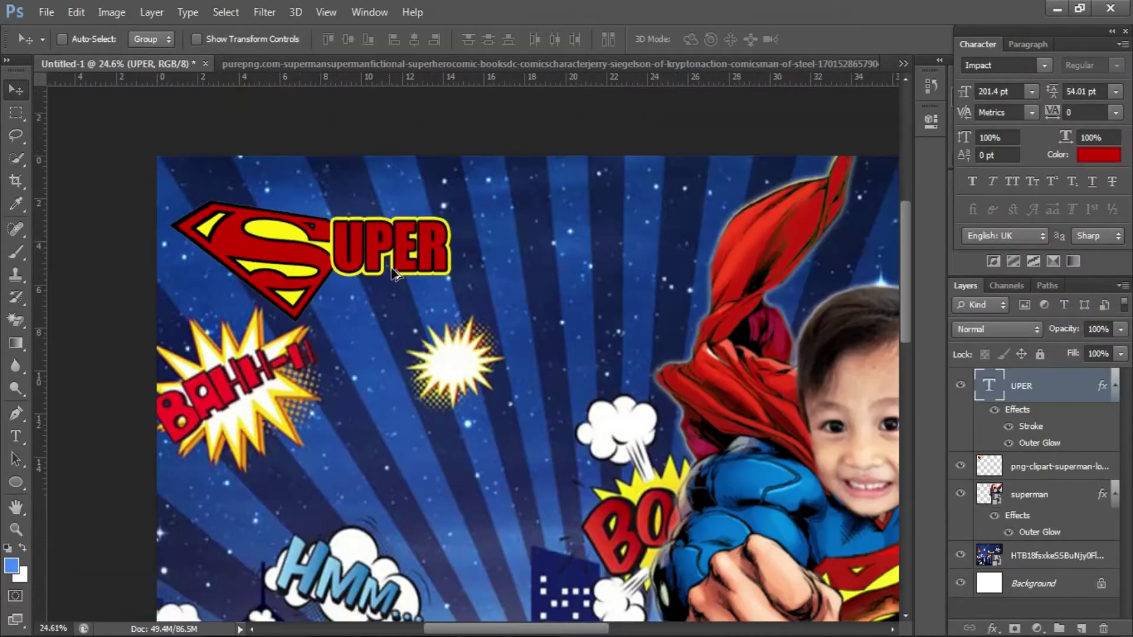
# - Duplicate UPER to its right and retype the copy as 'MJ'
pyautogui.scroll(1, 396, 274)
pyautogui.moveTo(396, 275); pyautogui.dragTo(587, 273)
pyautogui.press('t')
pyautogui.doubleClick(583, 247)
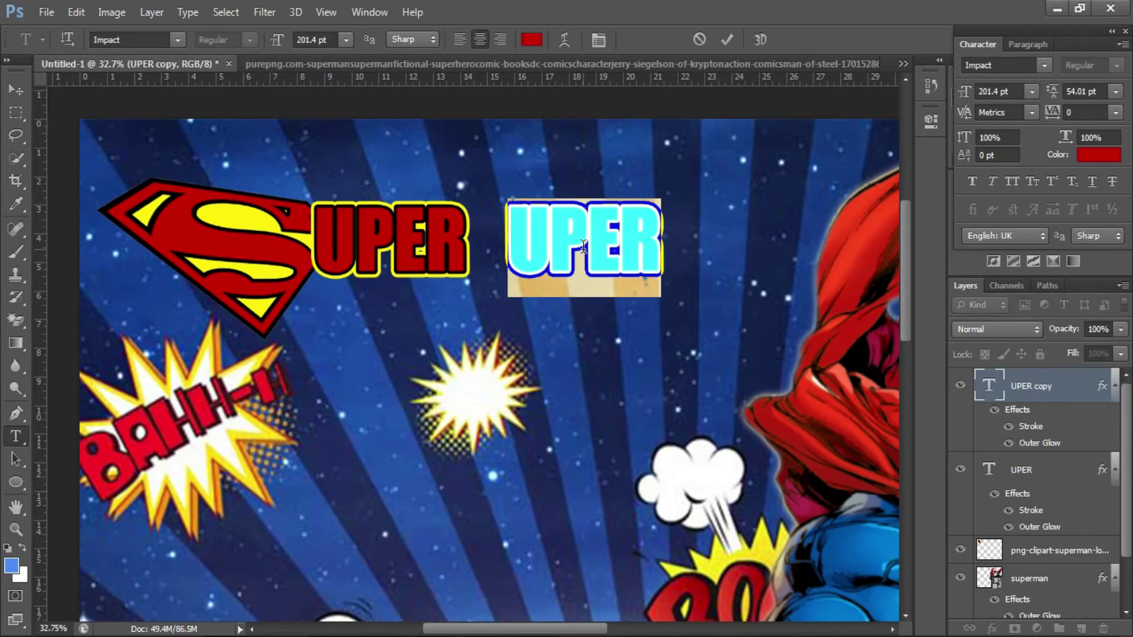
pyautogui.write('MJ')
pyautogui.hotkey('ctrl', 'Return')
# - Scale MJ up about 180%, then about 119% more, positioned beside SUPER
pyautogui.hotkey('ctrl', 't')
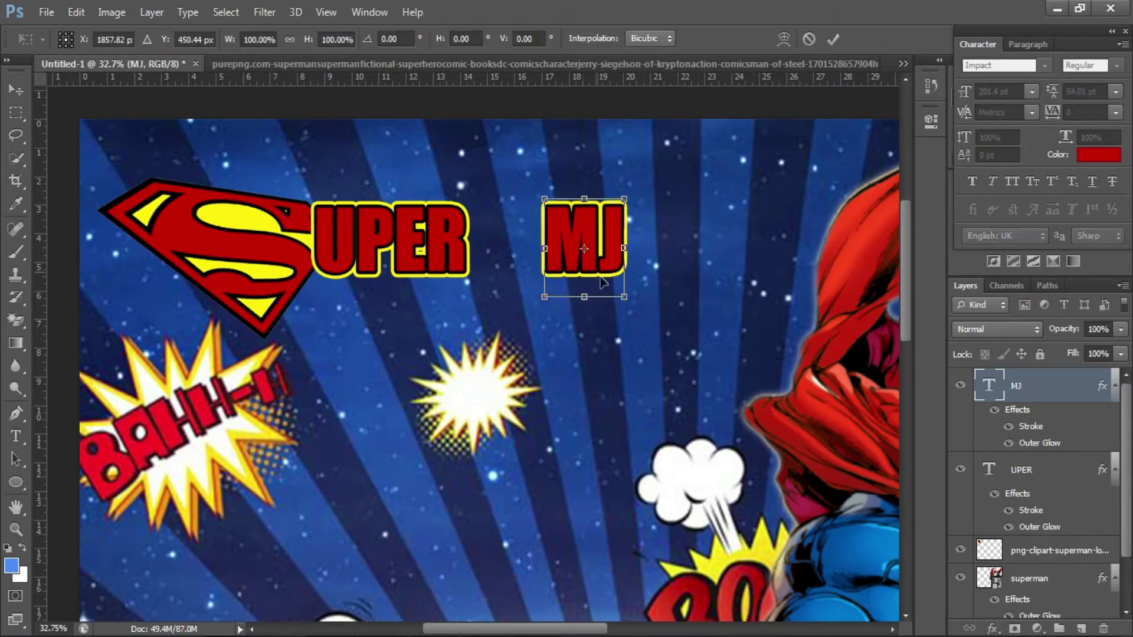
pyautogui.moveTo(624, 297); pyautogui.dragTo(687, 374)
pyautogui.moveTo(661, 293); pyautogui.dragTo(601, 287)
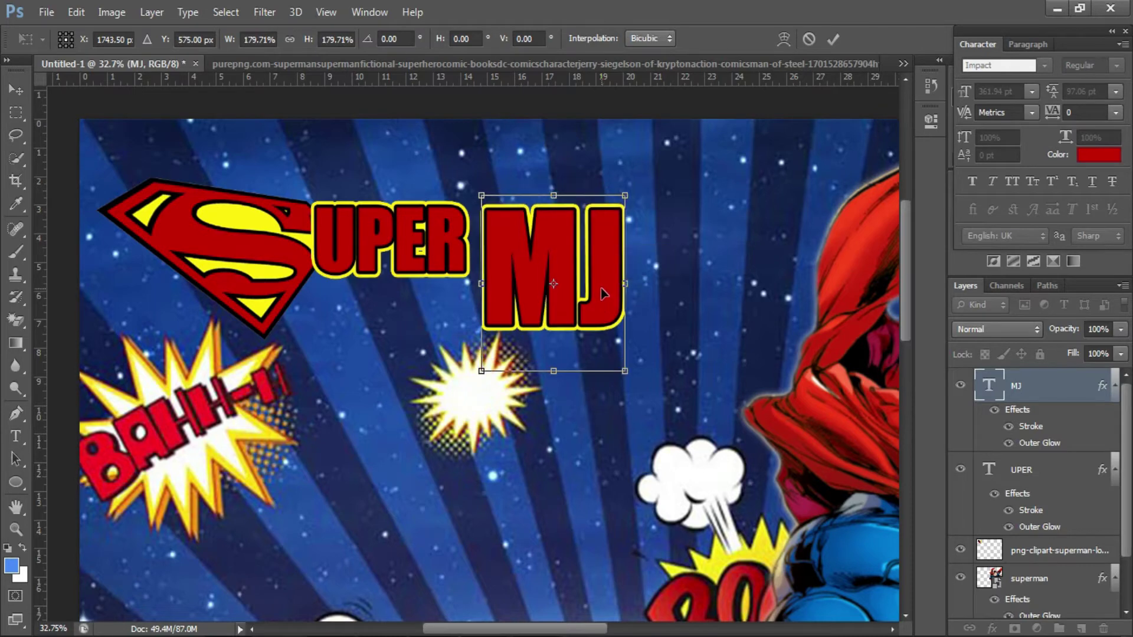
pyautogui.press('Return')
pyautogui.scroll(4, 499, 357)
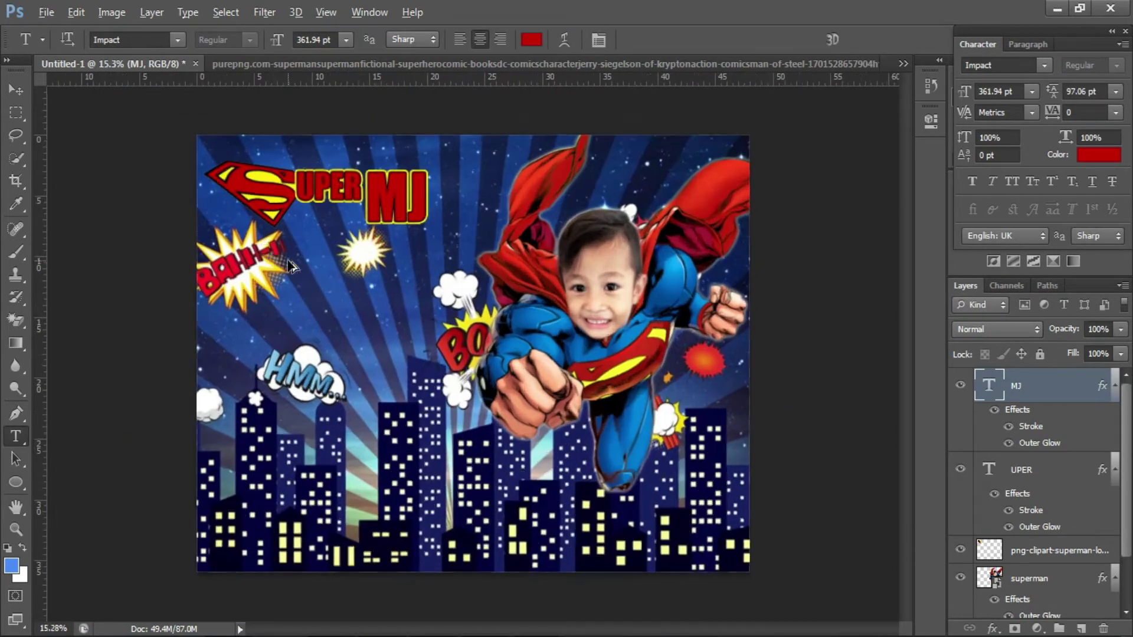
pyautogui.hotkey('ctrl', 't')
pyautogui.scroll(2, 524, 255)
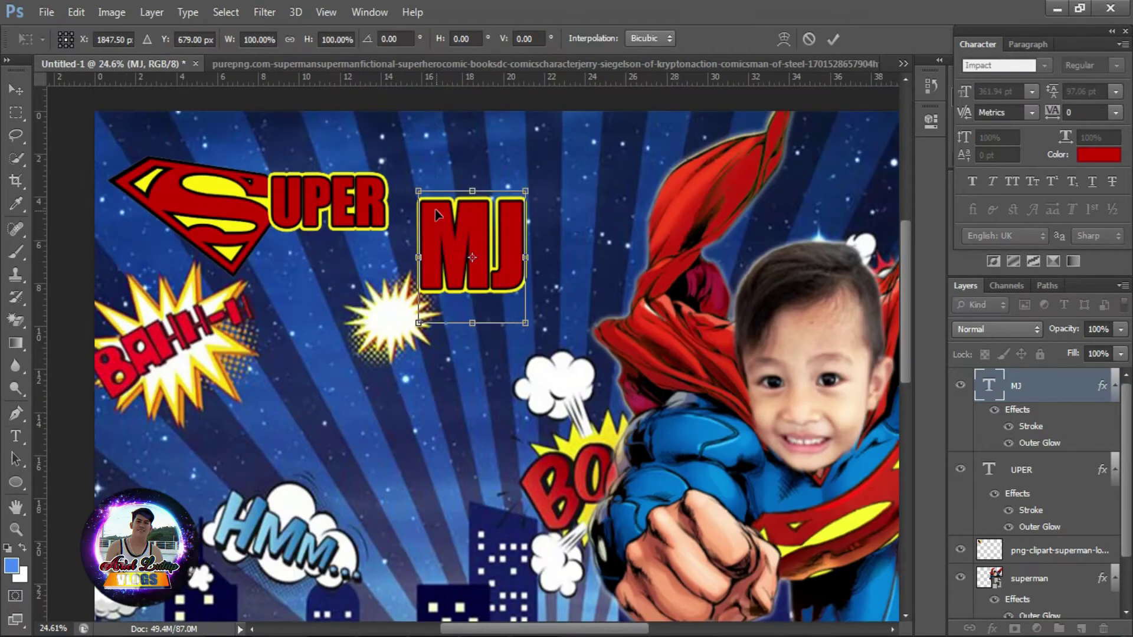
pyautogui.moveTo(418, 190); pyautogui.dragTo(398, 167)
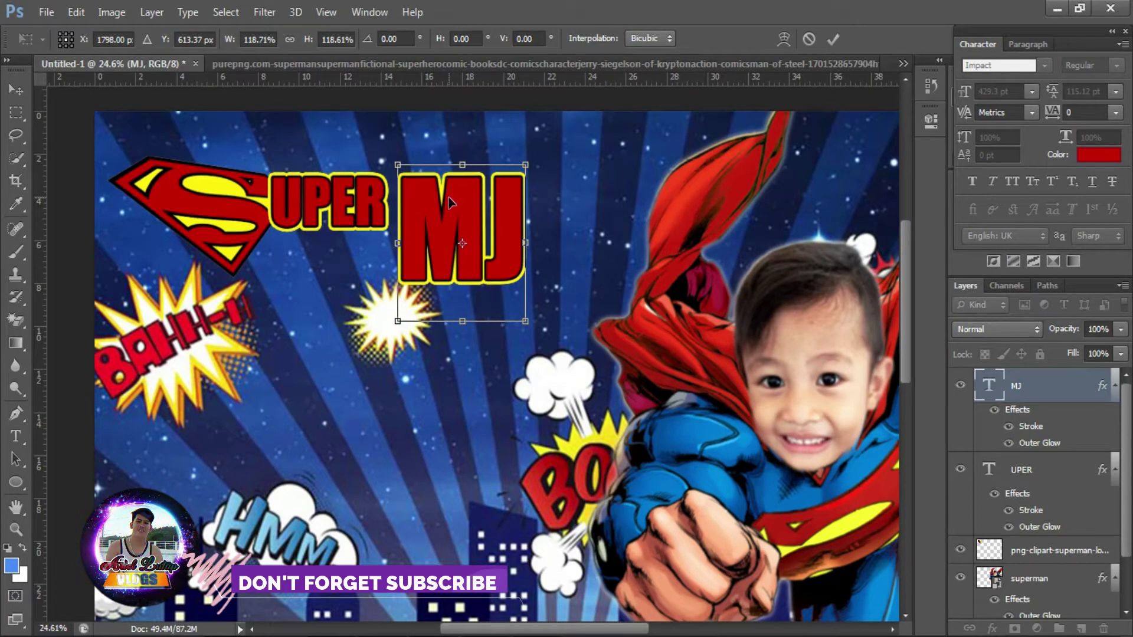
pyautogui.press('Return')
pyautogui.press('t')
pyautogui.click(361, 213)
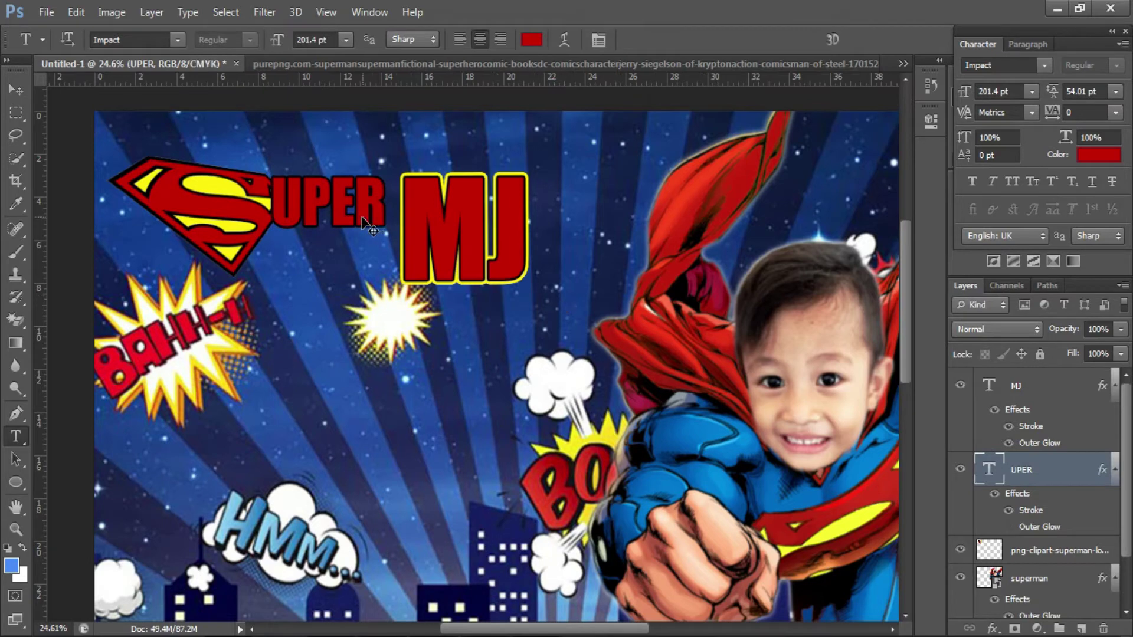
# - Add white 'Turns' text just left of MJ
pyautogui.scroll(1, 195, 313)
pyautogui.click(316, 354)
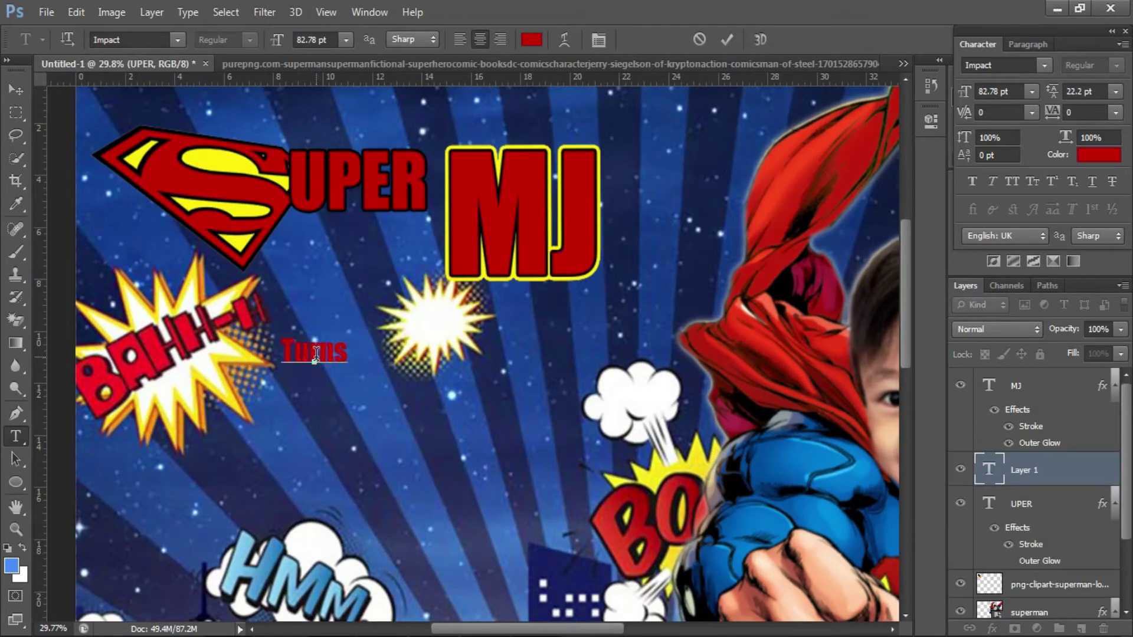
pyautogui.moveTo(397, 361); pyautogui.dragTo(418, 292)
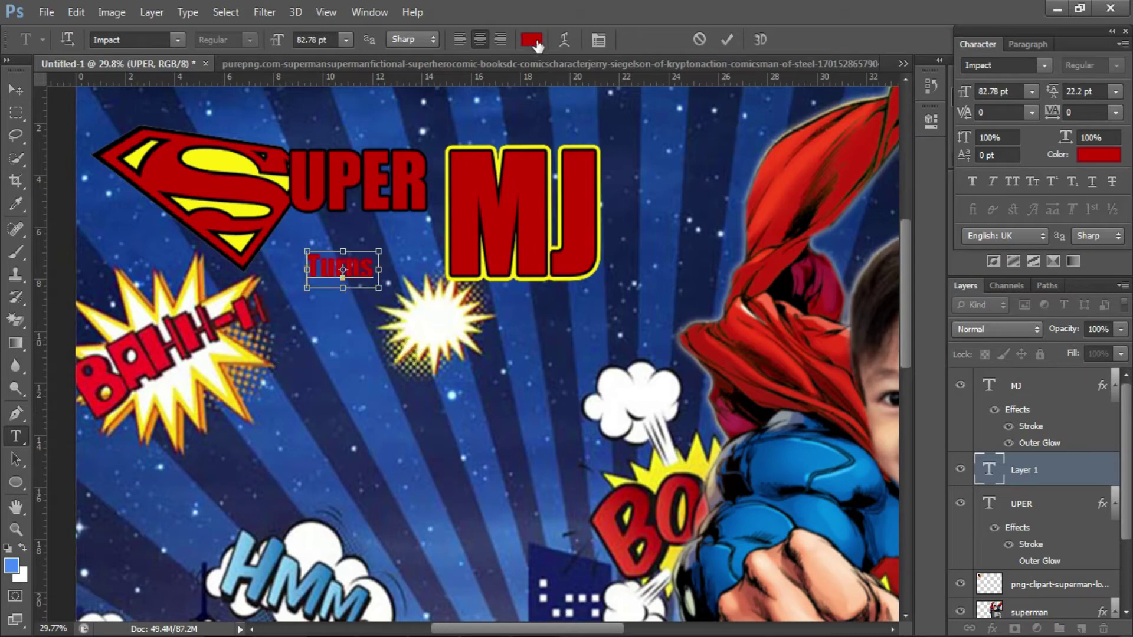
pyautogui.click(537, 41)
pyautogui.click(655, 356)
pyautogui.click(1004, 352)
pyautogui.click(727, 40)
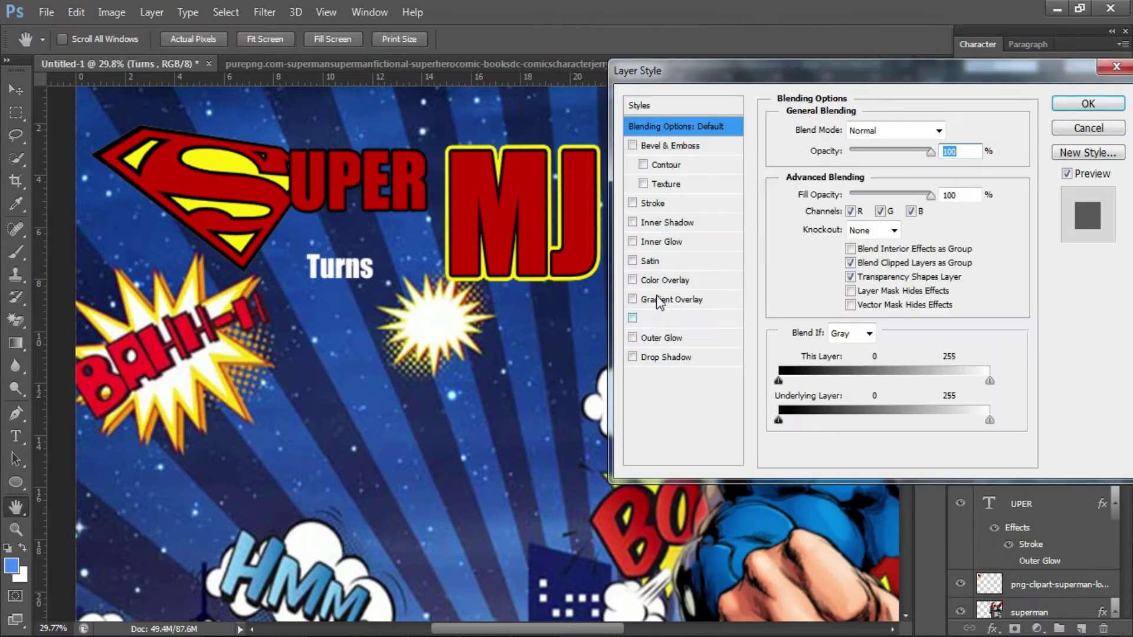
# - Outline the Turns text, enlarge it and move it down-left
pyautogui.click(652, 203)
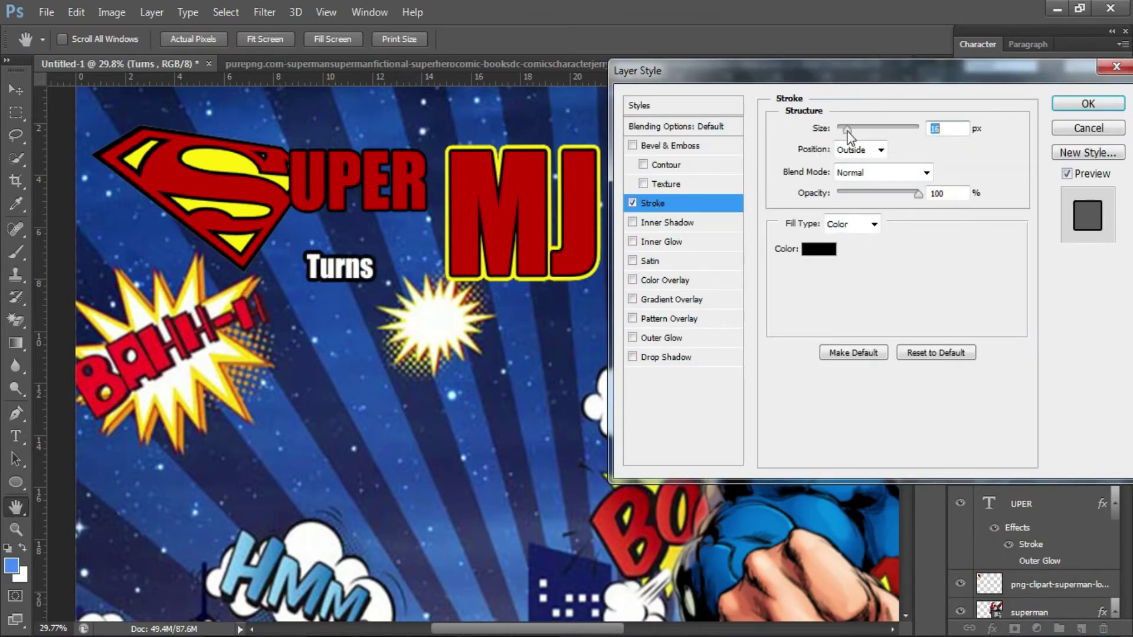
pyautogui.click(1089, 103)
pyautogui.hotkey('ctrl', 't')
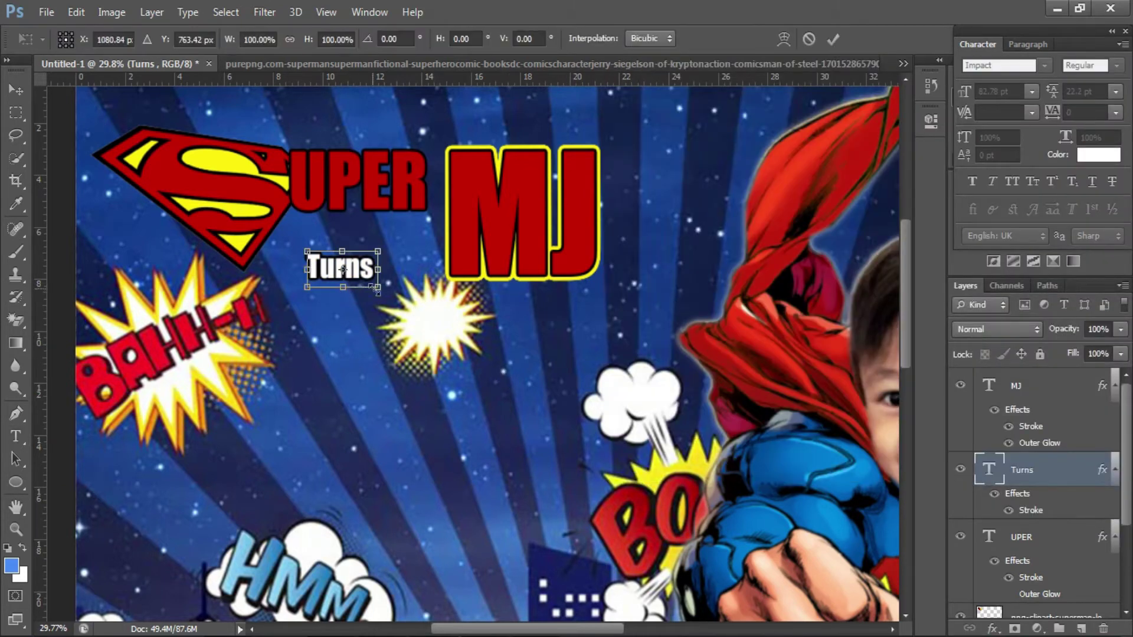
pyautogui.moveTo(374, 284)
pyautogui.mouseDown()
pyautogui.moveTo(424, 310)
pyautogui.moveTo(374, 348)
pyautogui.moveTo(346, 337)
pyautogui.moveTo(476, 353)
pyautogui.moveTo(498, 468)
pyautogui.moveTo(526, 514)
pyautogui.mouseUp()
pyautogui.press('Return')
# - Retype the copied text as '5' and scale it to about 313%
pyautogui.doubleClick(472, 336)
pyautogui.write('5')
pyautogui.hotkey('ctrl', 'Return')
pyautogui.hotkey('ctrl', 't')
pyautogui.moveTo(502, 428); pyautogui.dragTo(443, 414)
pyautogui.press('Return')
# - Recolour the 5 from dark navy to a brighter blue
pyautogui.press('t')
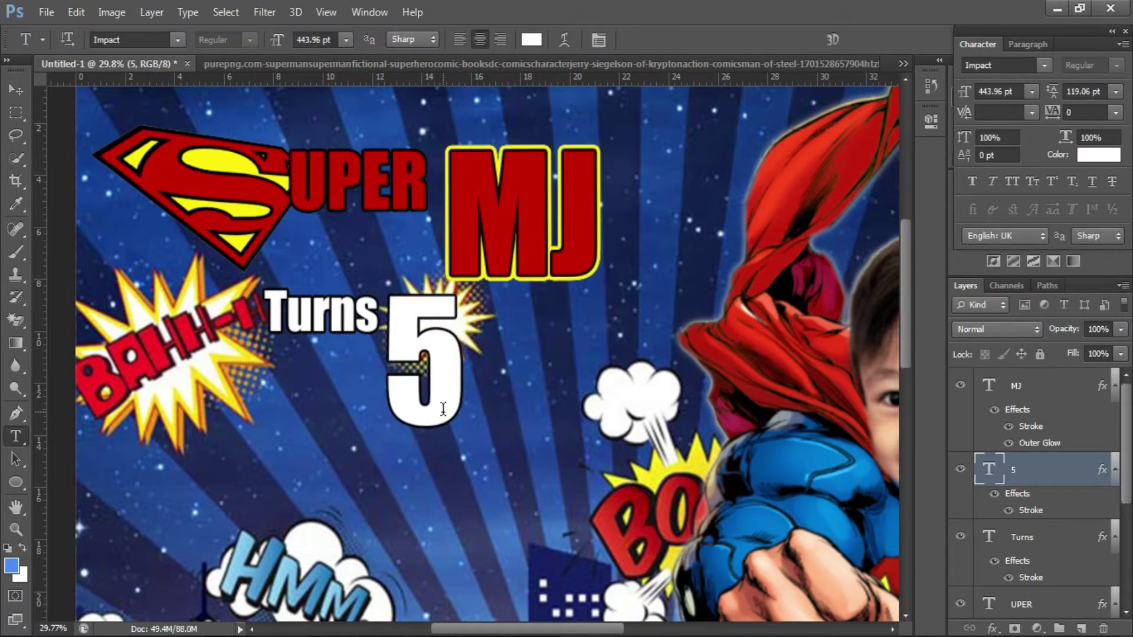
pyautogui.click(1027, 385)
pyautogui.doubleClick(989, 469)
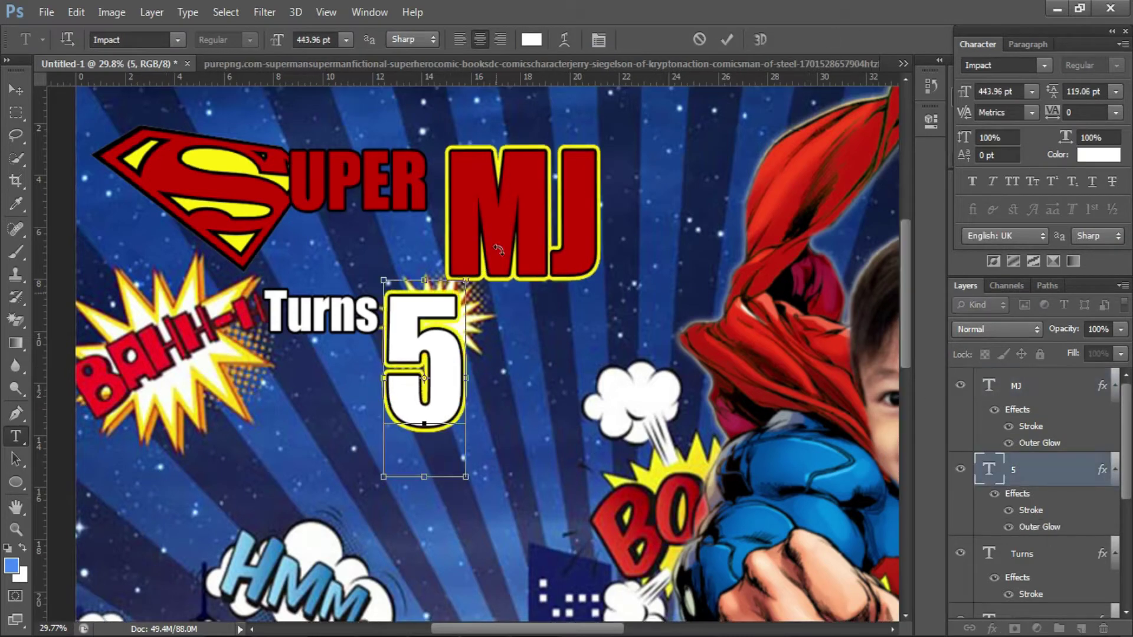
pyautogui.click(531, 40)
pyautogui.click(689, 271)
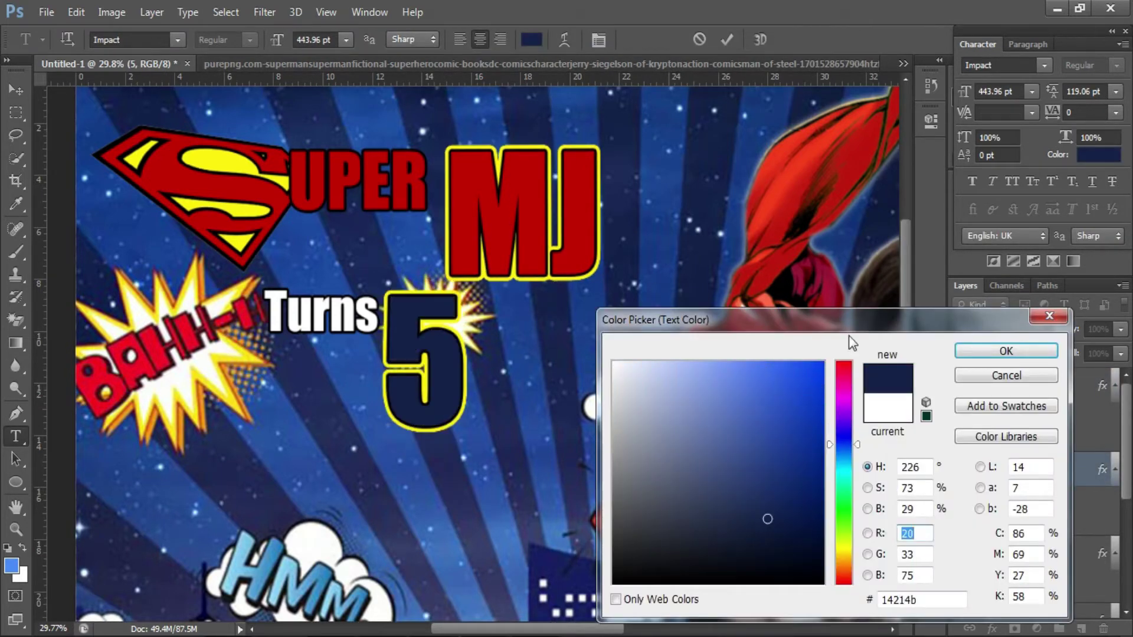
pyautogui.moveTo(849, 324); pyautogui.dragTo(719, 489)
pyautogui.click(714, 620)
pyautogui.click(692, 555)
pyautogui.click(877, 515)
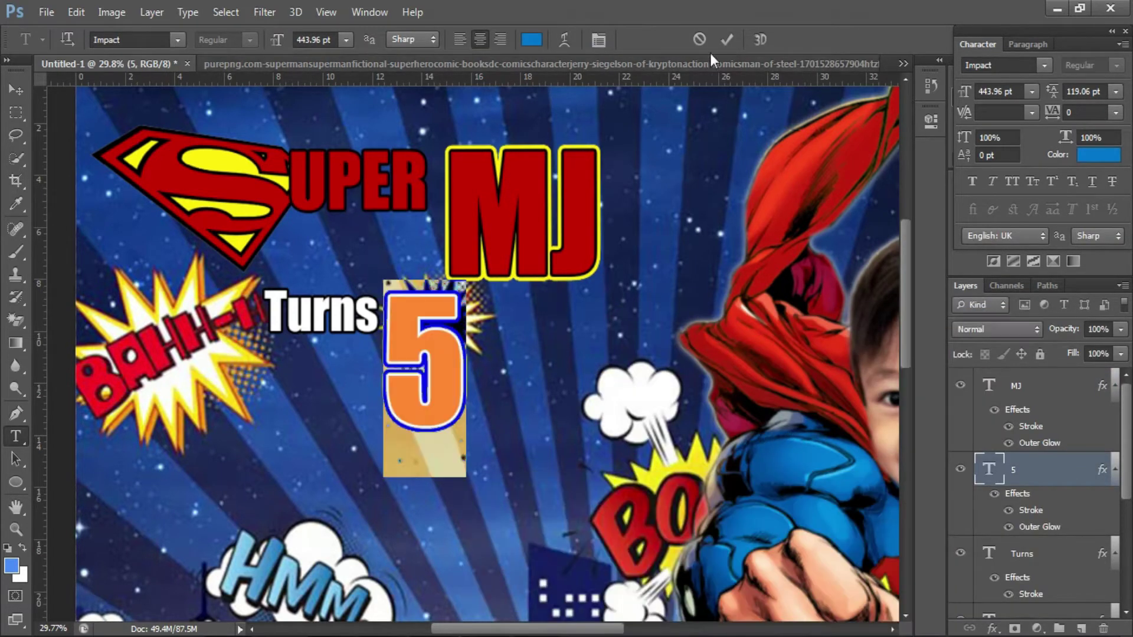
pyautogui.click(727, 39)
pyautogui.scroll(-3, 213, 331)
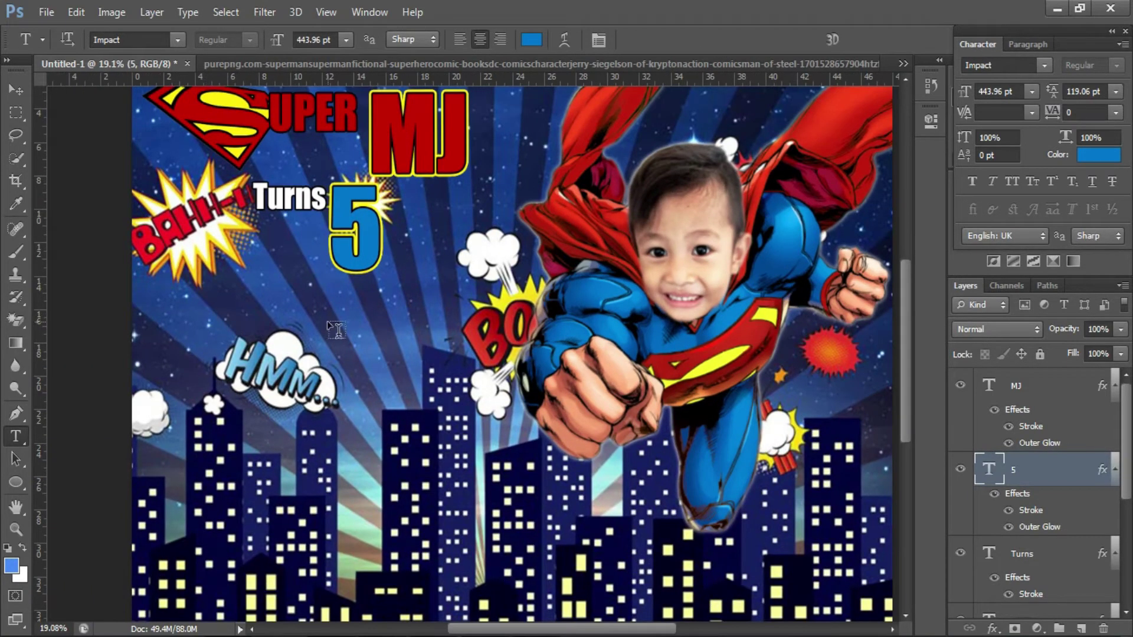
pyautogui.rightClick(16, 482)
# - Draw a wide rounded-rectangle bar below Turns 5, narrowing and slanting it
pyautogui.click(100, 491)
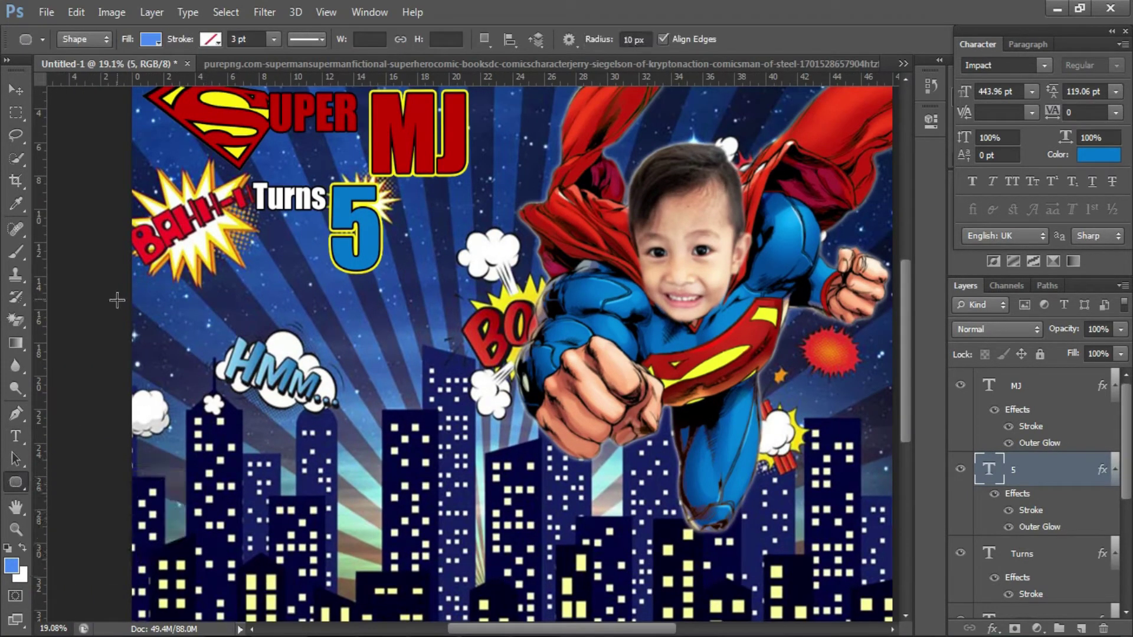
pyautogui.moveTo(117, 301); pyautogui.dragTo(462, 354)
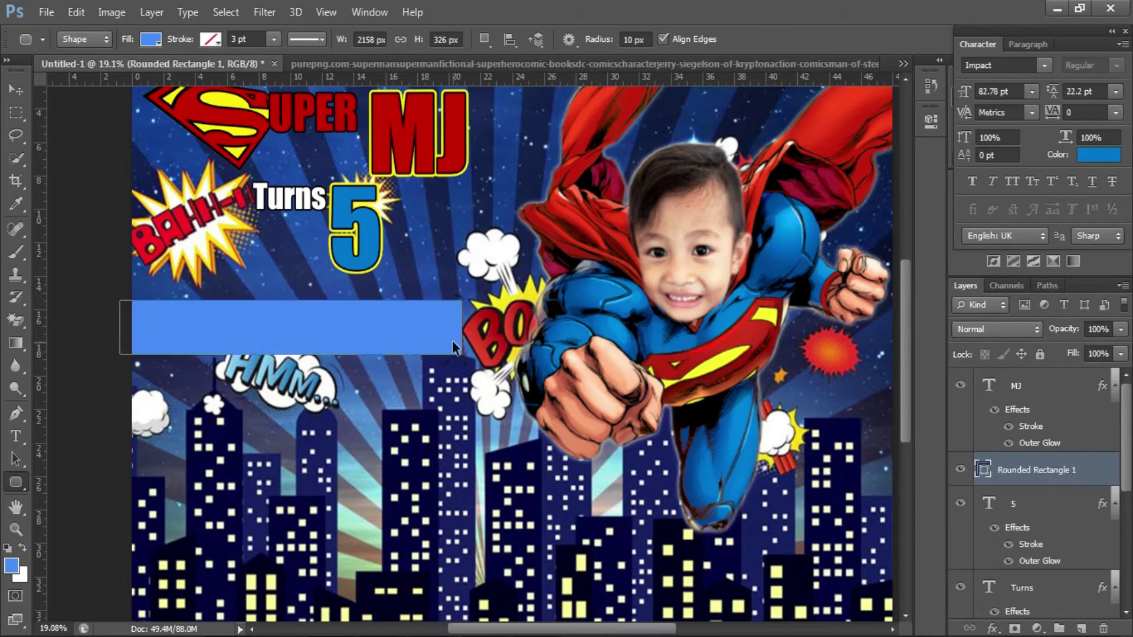
pyautogui.hotkey('ctrl', 't')
pyautogui.moveTo(335, 350); pyautogui.dragTo(332, 329)
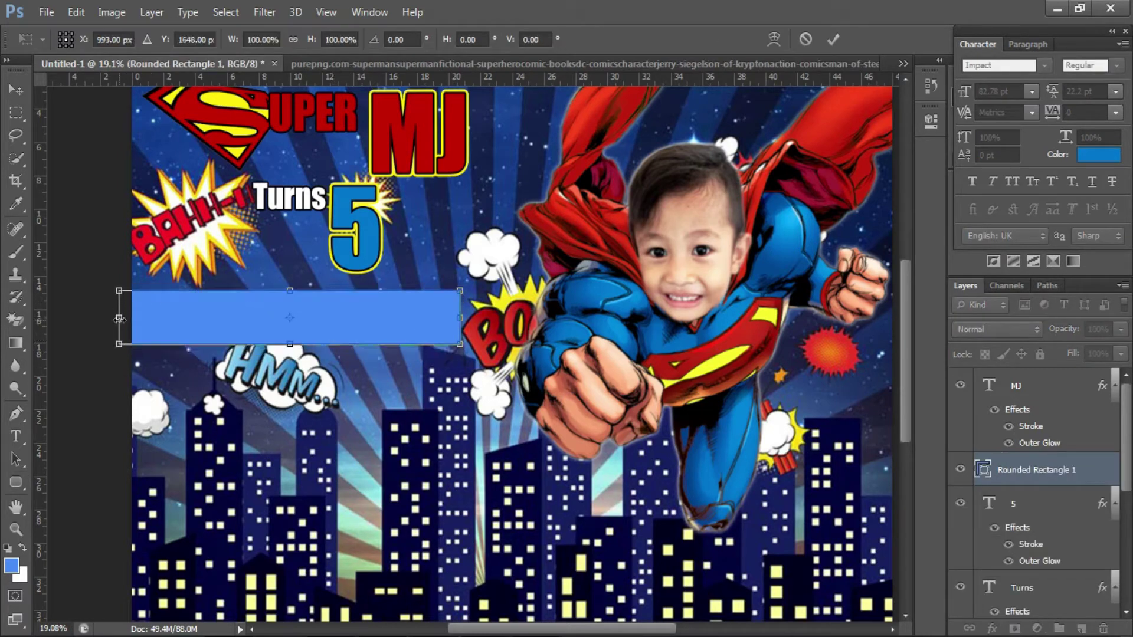
pyautogui.moveTo(120, 318); pyautogui.dragTo(173, 319)
pyautogui.scroll(3, 374, 341)
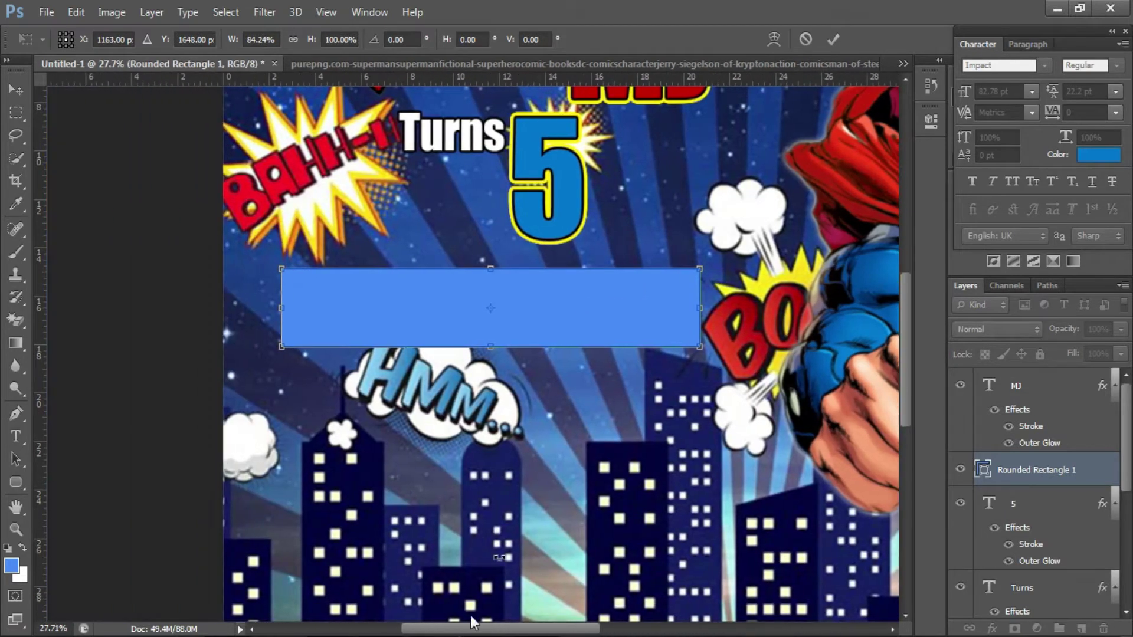
pyautogui.moveTo(414, 310); pyautogui.dragTo(421, 310)
pyautogui.moveTo(642, 290); pyautogui.dragTo(636, 291)
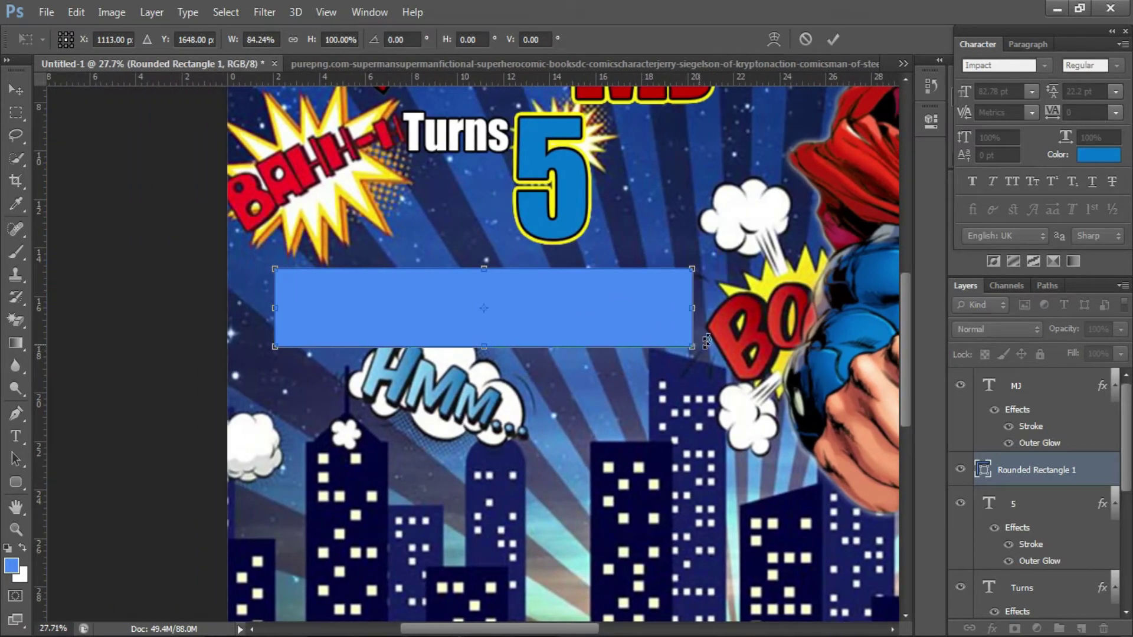
pyautogui.moveTo(511, 300); pyautogui.dragTo(508, 298)
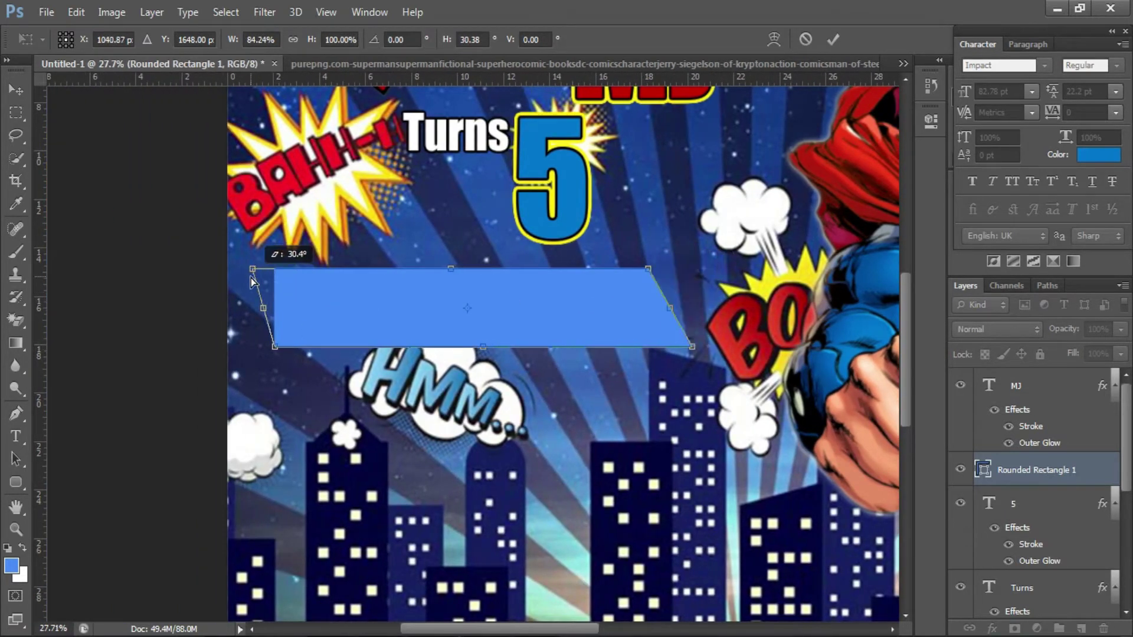
pyautogui.moveTo(253, 282); pyautogui.dragTo(253, 283)
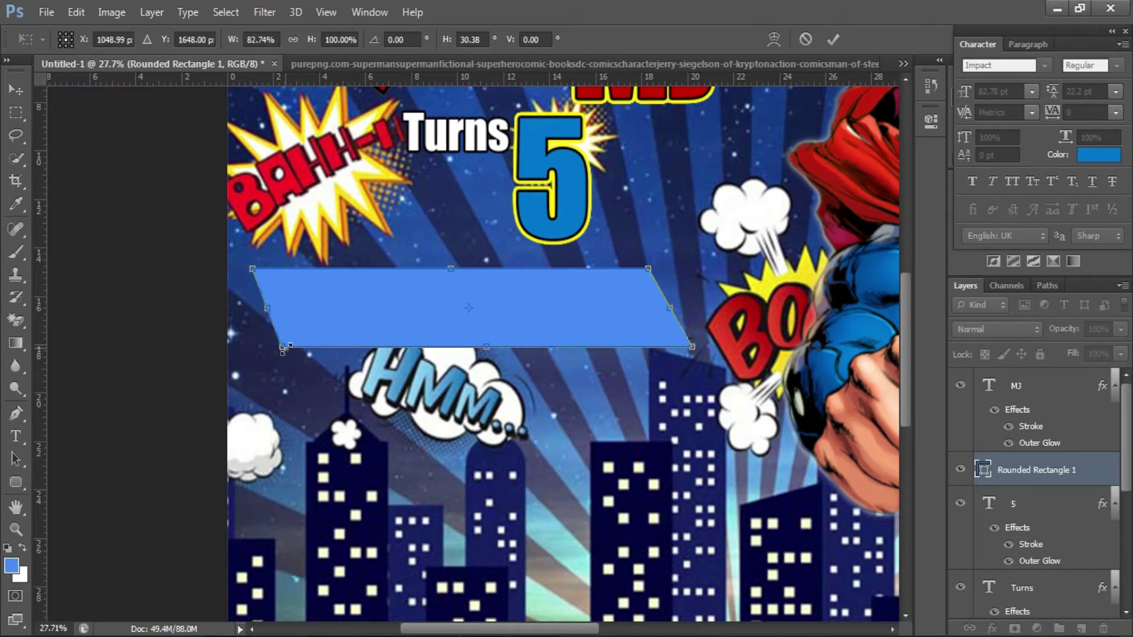
pyautogui.click(833, 39)
# - Fill the bar with navy and duplicate it just below
pyautogui.doubleClick(982, 470)
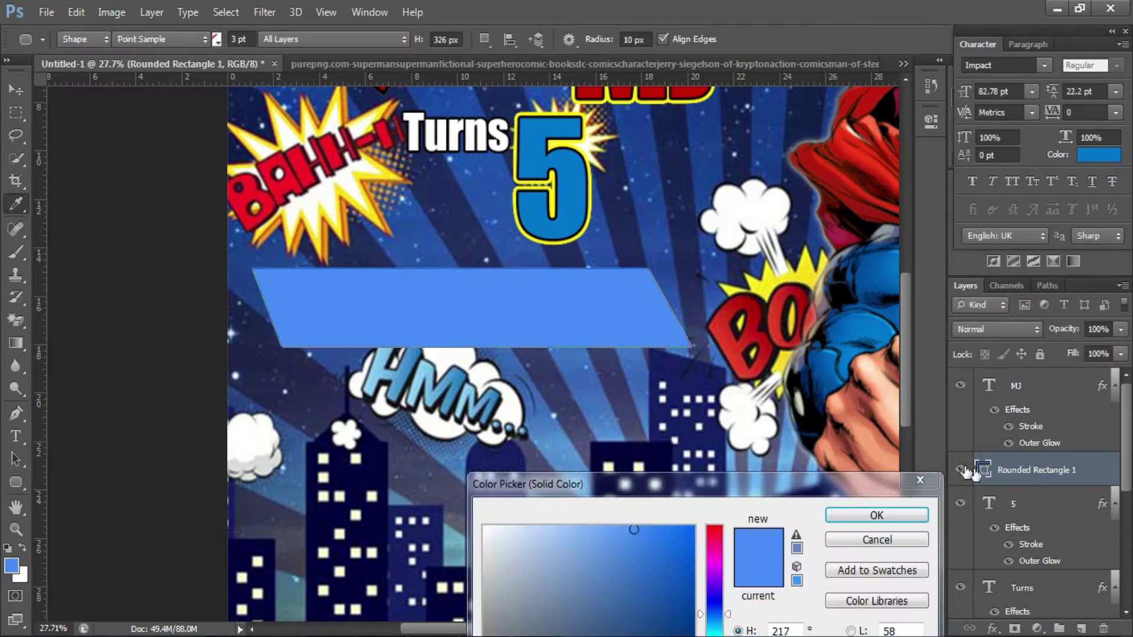
pyautogui.click(747, 373)
pyautogui.click(728, 423)
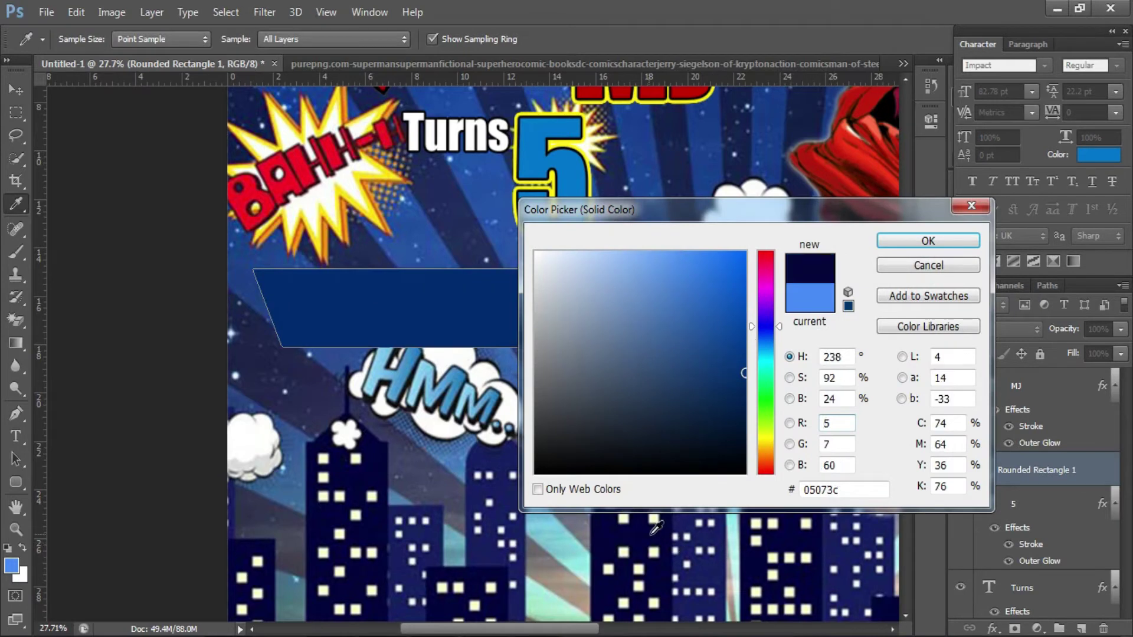
pyautogui.click(929, 240)
pyautogui.press('v')
pyautogui.moveTo(481, 319); pyautogui.dragTo(480, 398)
# - Fill the copied bar with red sampled from the BAHH burst and move it up
pyautogui.doubleClick(983, 504)
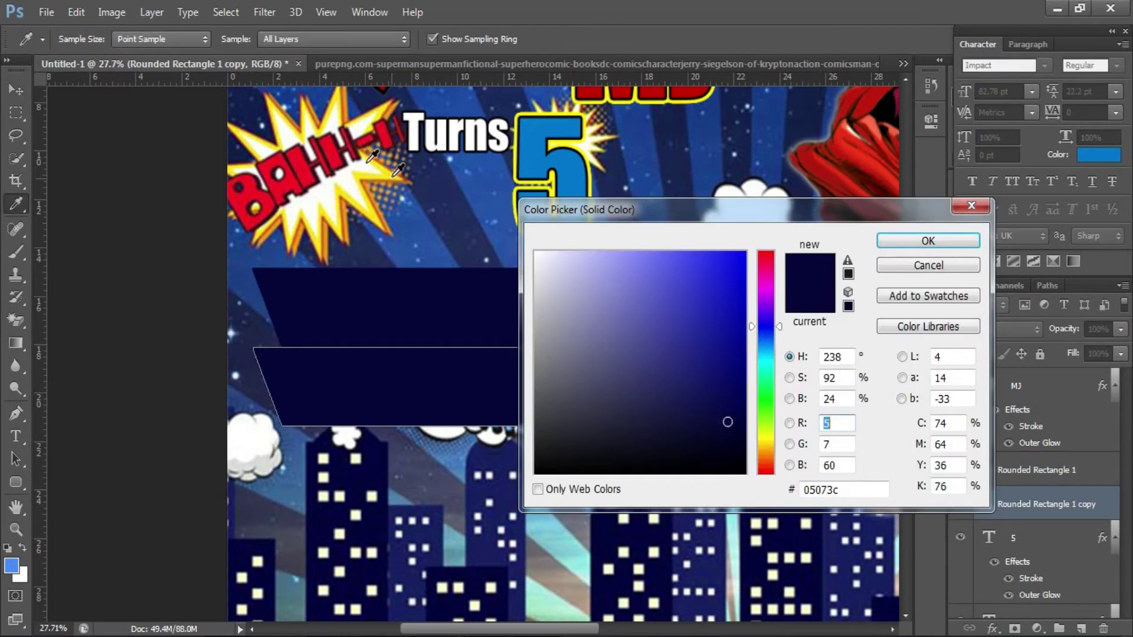
pyautogui.click(319, 158)
pyautogui.click(905, 242)
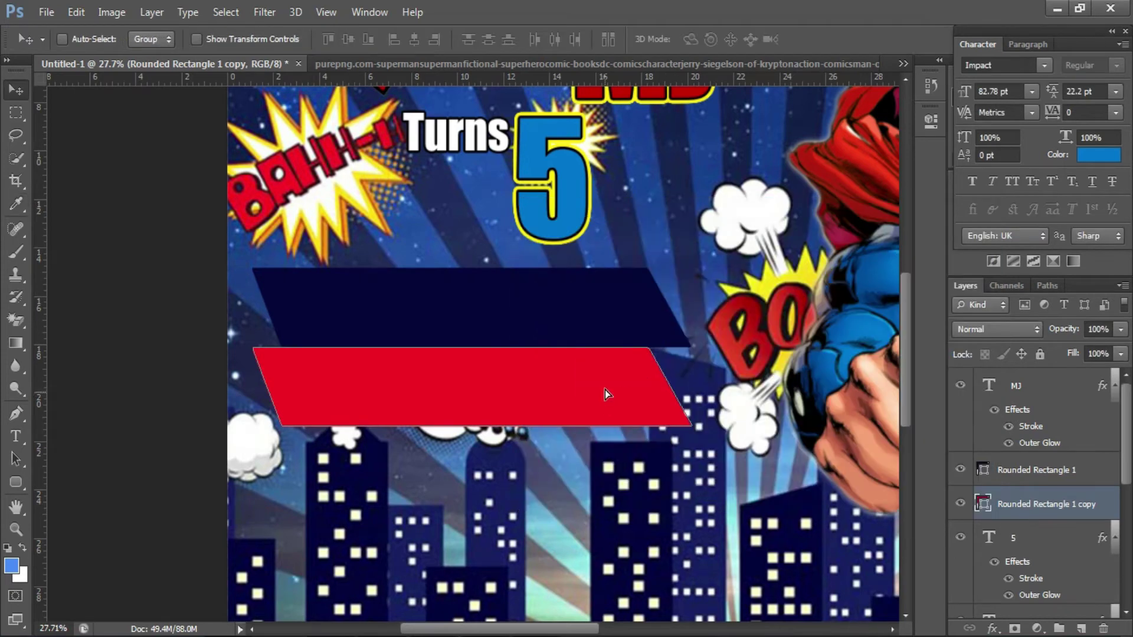
pyautogui.moveTo(604, 391); pyautogui.dragTo(601, 362)
# - Enlarge the red bar to about 126% so it backs the navy bar
pyautogui.hotkey('ctrl', 't')
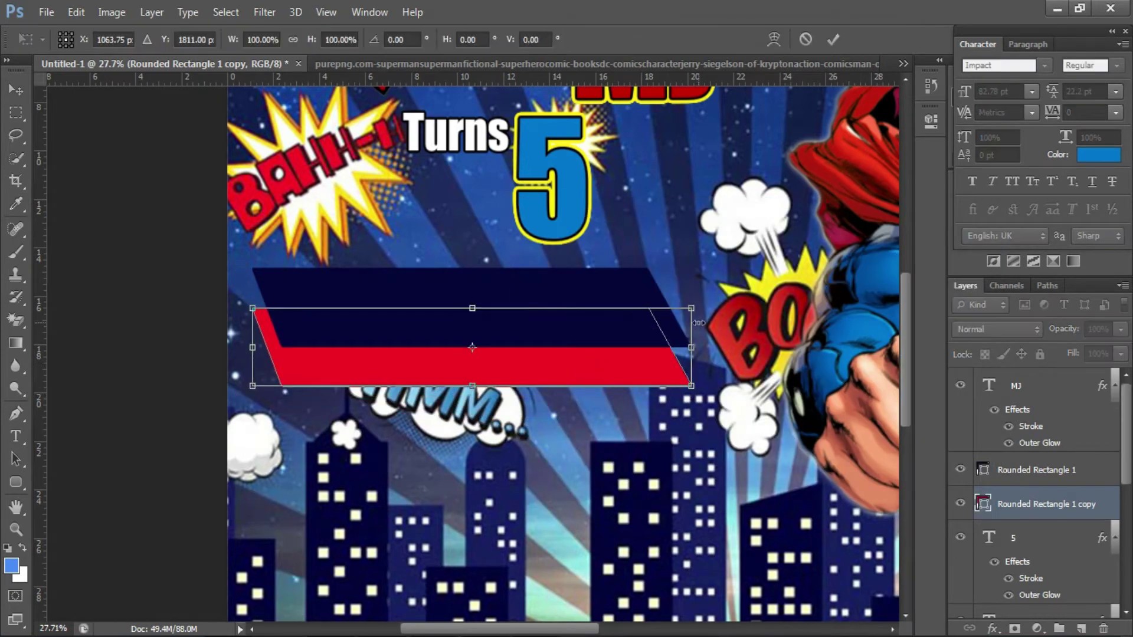
pyautogui.moveTo(695, 310); pyautogui.dragTo(736, 310)
pyautogui.moveTo(635, 372); pyautogui.dragTo(637, 394)
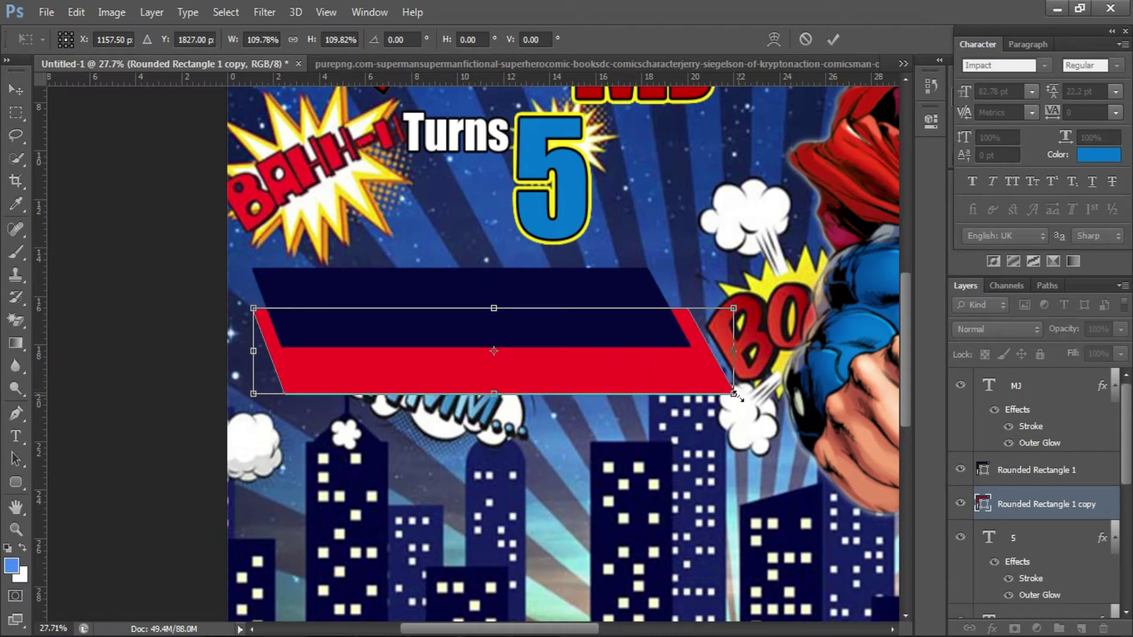
pyautogui.moveTo(736, 396); pyautogui.dragTo(780, 435)
pyautogui.moveTo(254, 405); pyautogui.dragTo(235, 413)
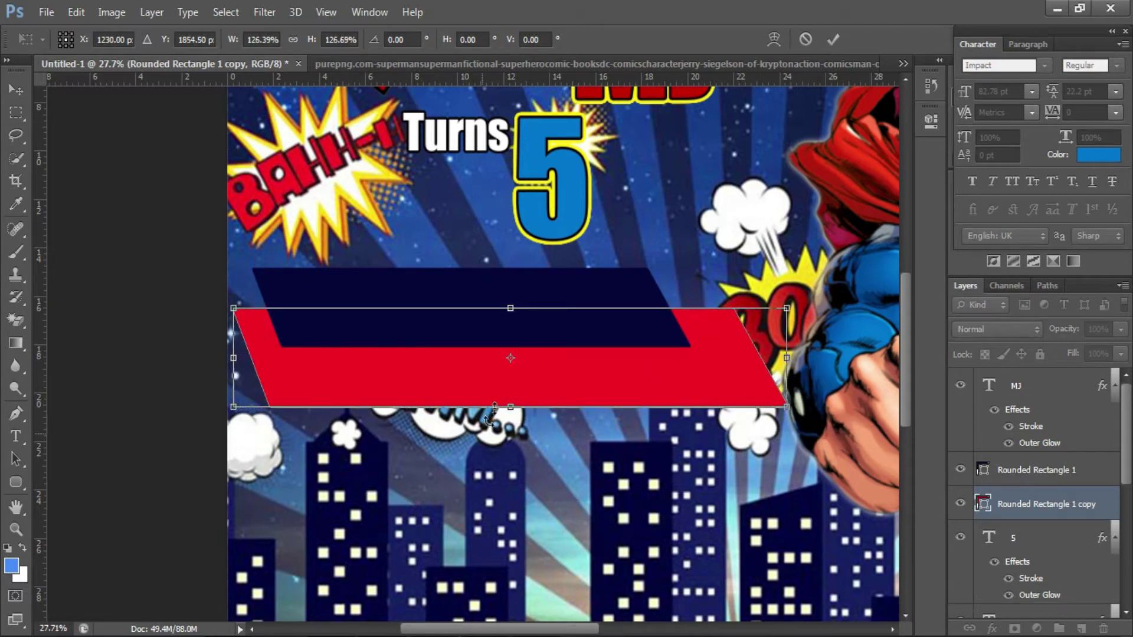
pyautogui.moveTo(514, 420); pyautogui.dragTo(515, 451)
pyautogui.press('Return')
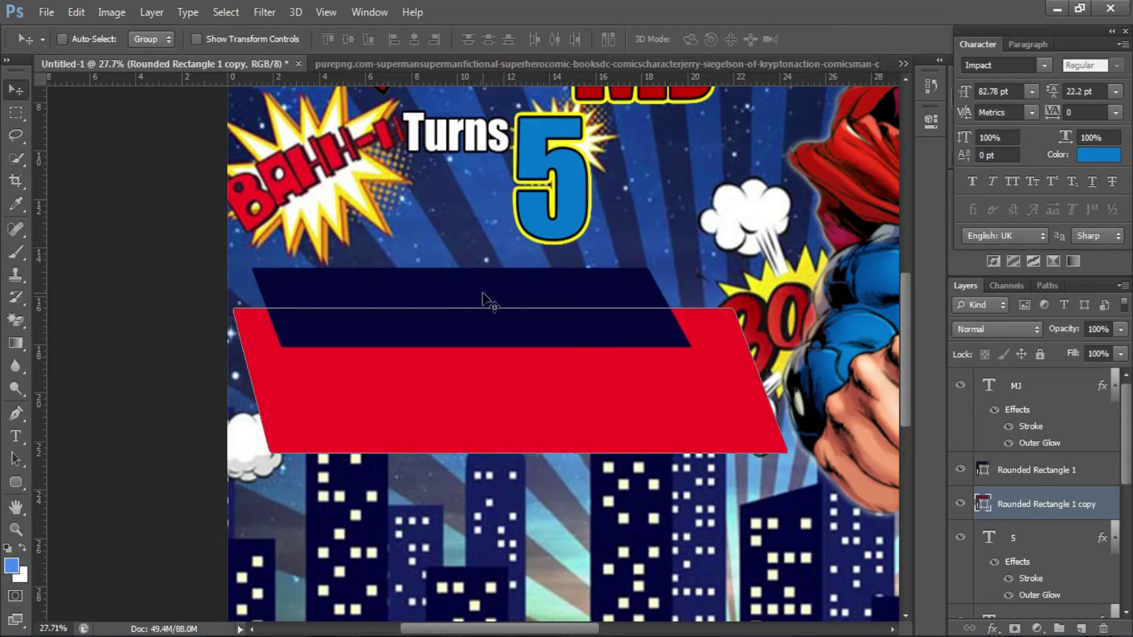
pyautogui.keyDown('ctrl'); pyautogui.click(502, 299); pyautogui.keyUp('ctrl')
# - Type 'HAPPY BIRTHDAY' in white and move it onto the navy banner
pyautogui.press('t')
pyautogui.click(663, 194)
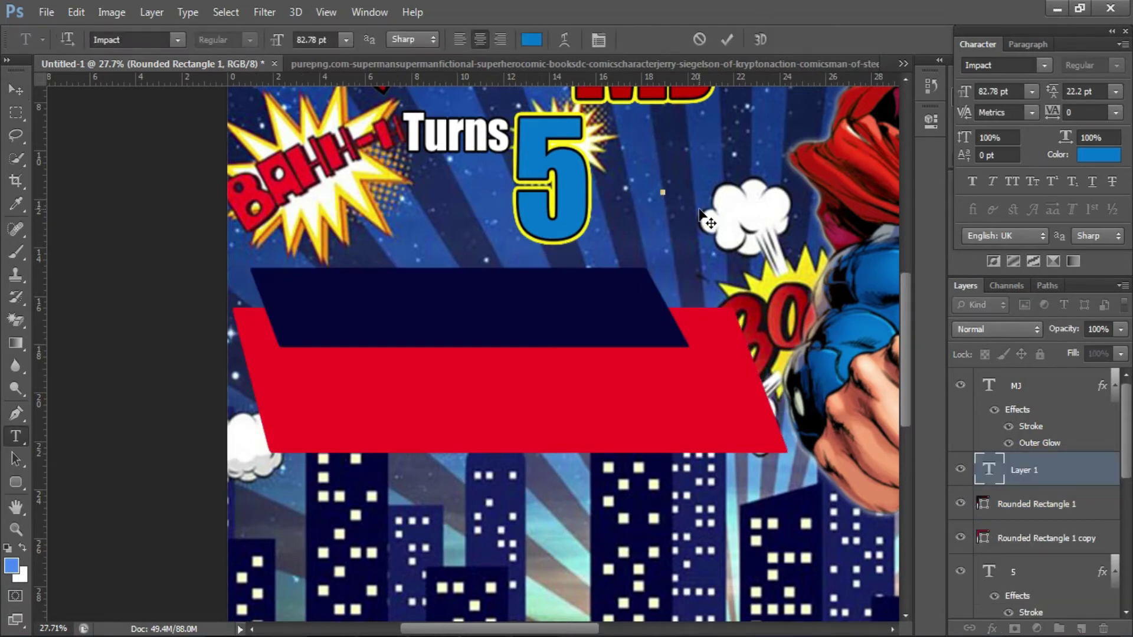
pyautogui.write('HAPPY')
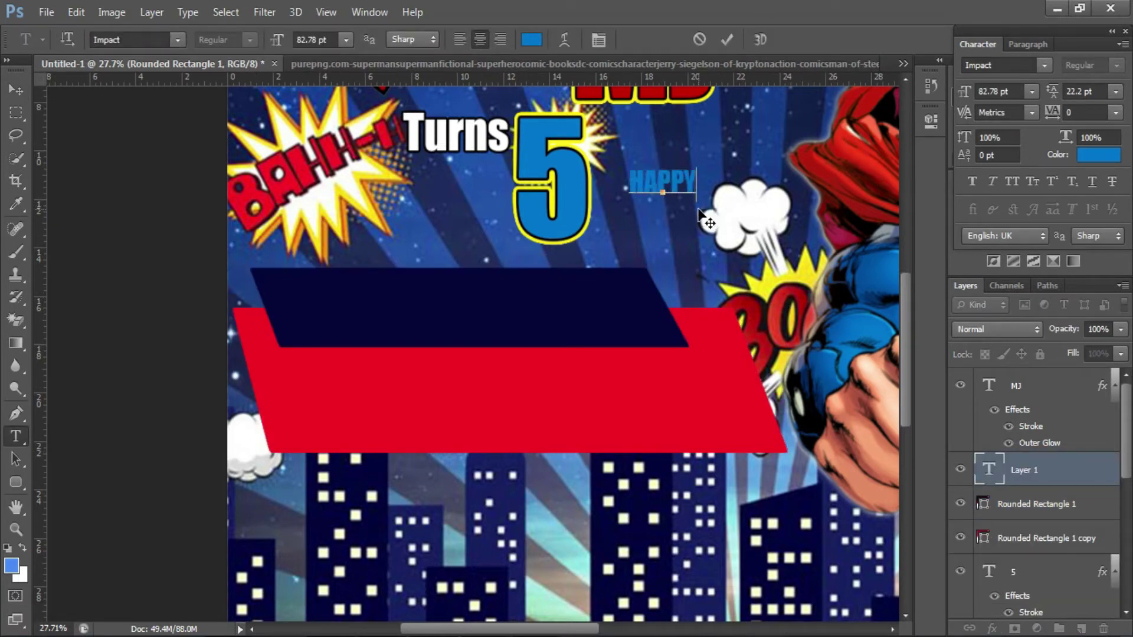
pyautogui.write(' BIRTHDAY')
pyautogui.hotkey('ctrl', 'a')
pyautogui.click(531, 40)
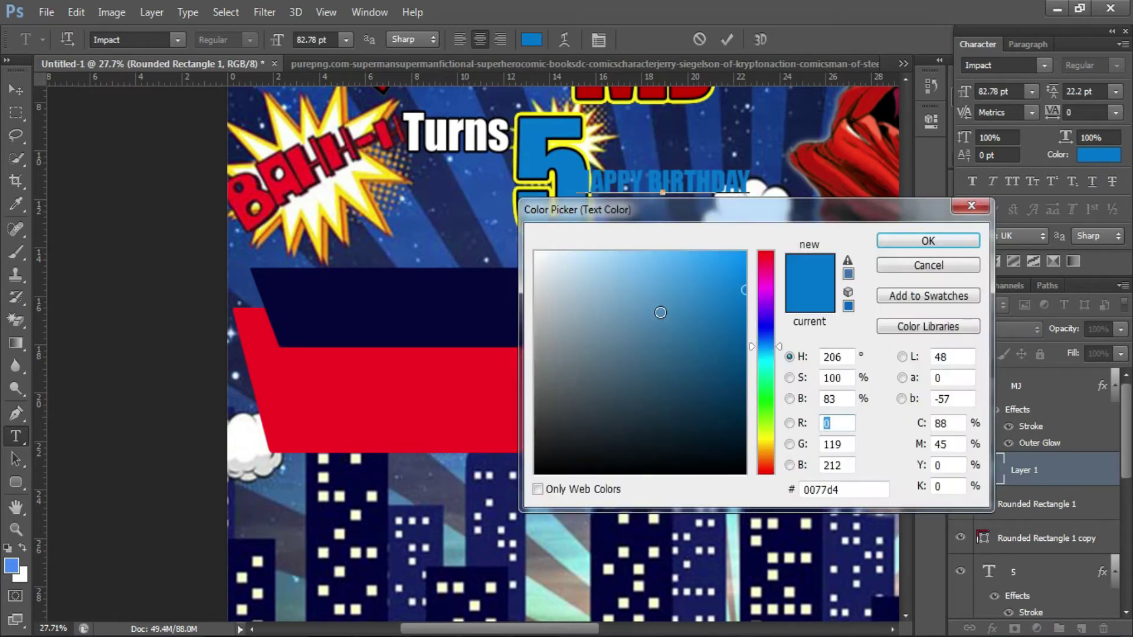
pyautogui.click(535, 252)
pyautogui.click(928, 240)
pyautogui.moveTo(746, 224); pyautogui.dragTo(647, 356)
# - Scale HAPPY BIRTHDAY to about twice its size and slant it to match the banner
pyautogui.hotkey('ctrl', 't')
pyautogui.moveTo(601, 315); pyautogui.dragTo(598, 305)
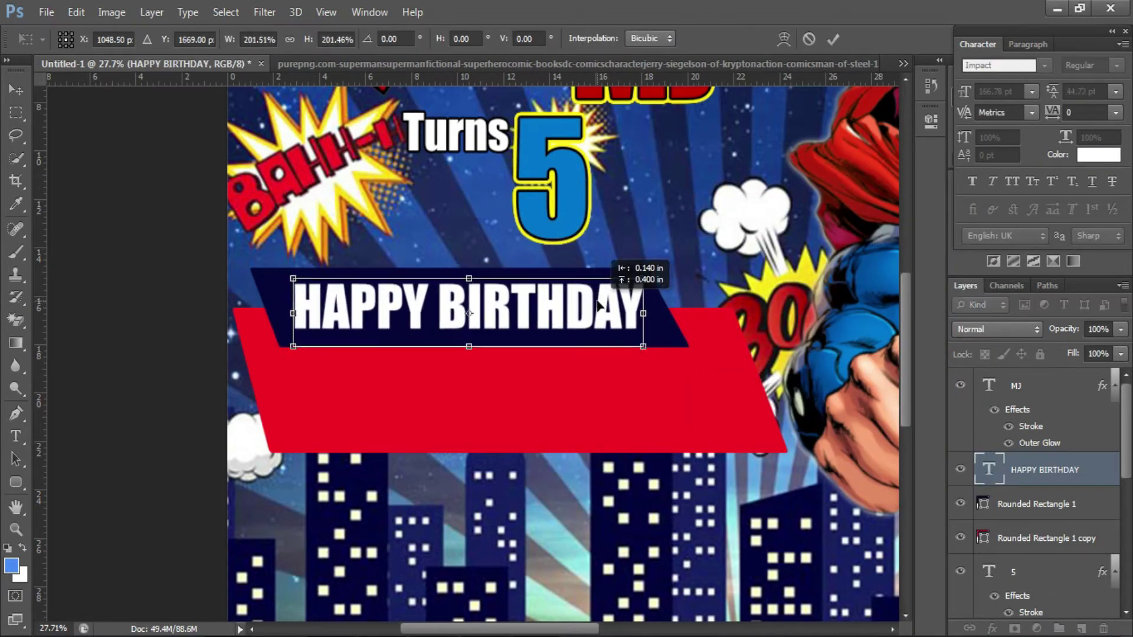
pyautogui.moveTo(297, 289); pyautogui.dragTo(284, 286)
pyautogui.moveTo(643, 349); pyautogui.dragTo(677, 356)
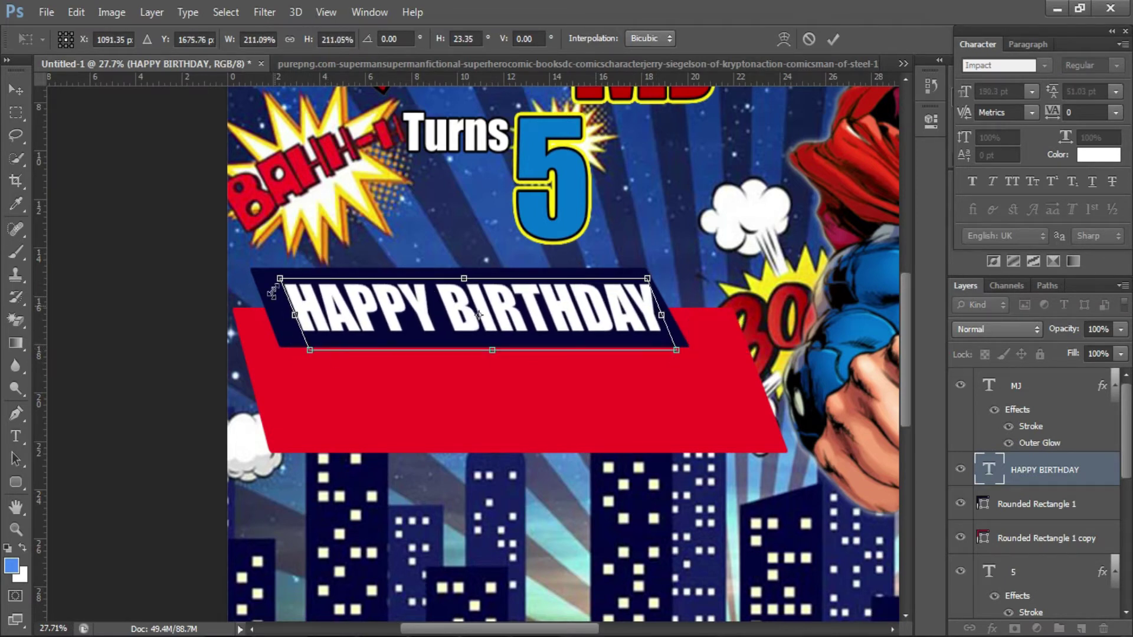
pyautogui.moveTo(282, 283); pyautogui.dragTo(268, 279)
pyautogui.press('Return')
# - Add a drop shadow to the HAPPY BIRTHDAY text
pyautogui.rightClick(1060, 466)
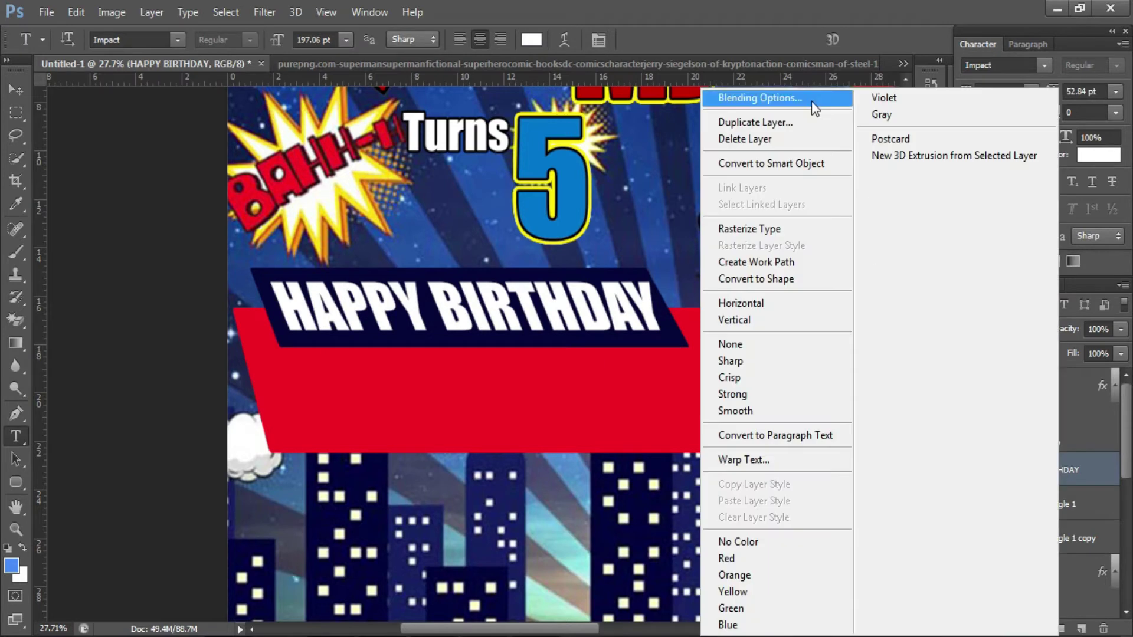
pyautogui.click(812, 101)
pyautogui.click(666, 357)
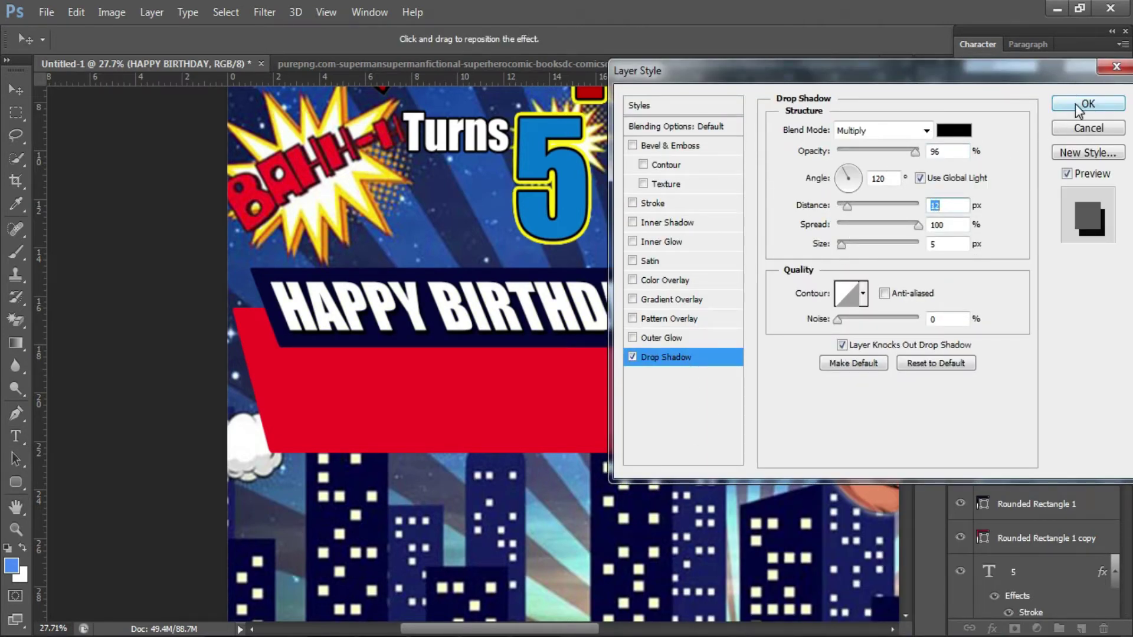
pyautogui.click(1088, 104)
pyautogui.click(356, 508)
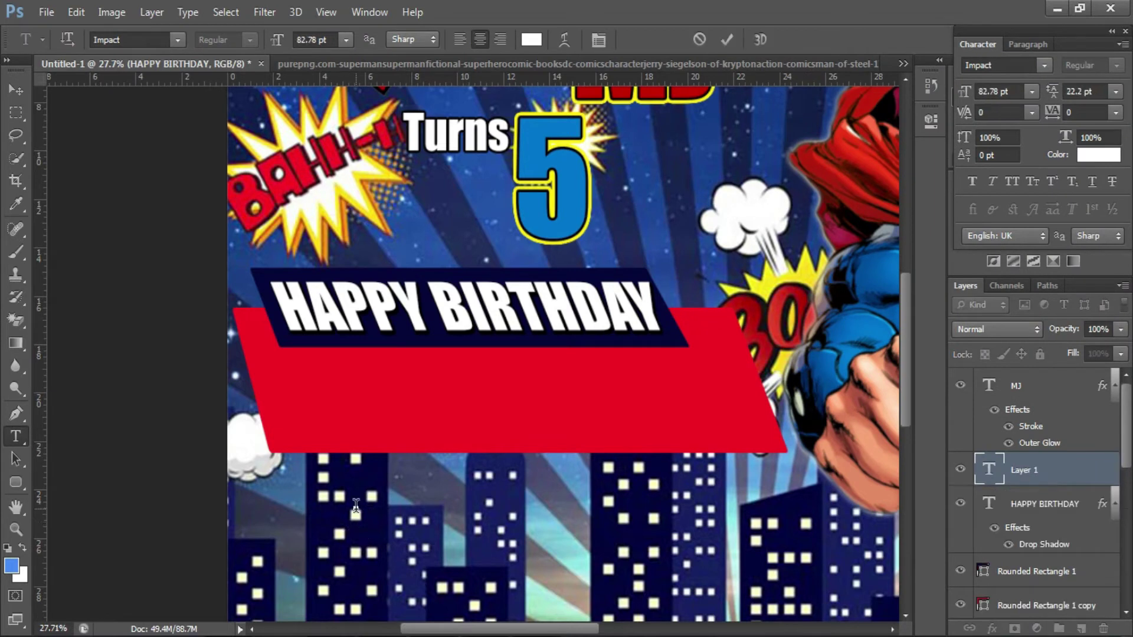
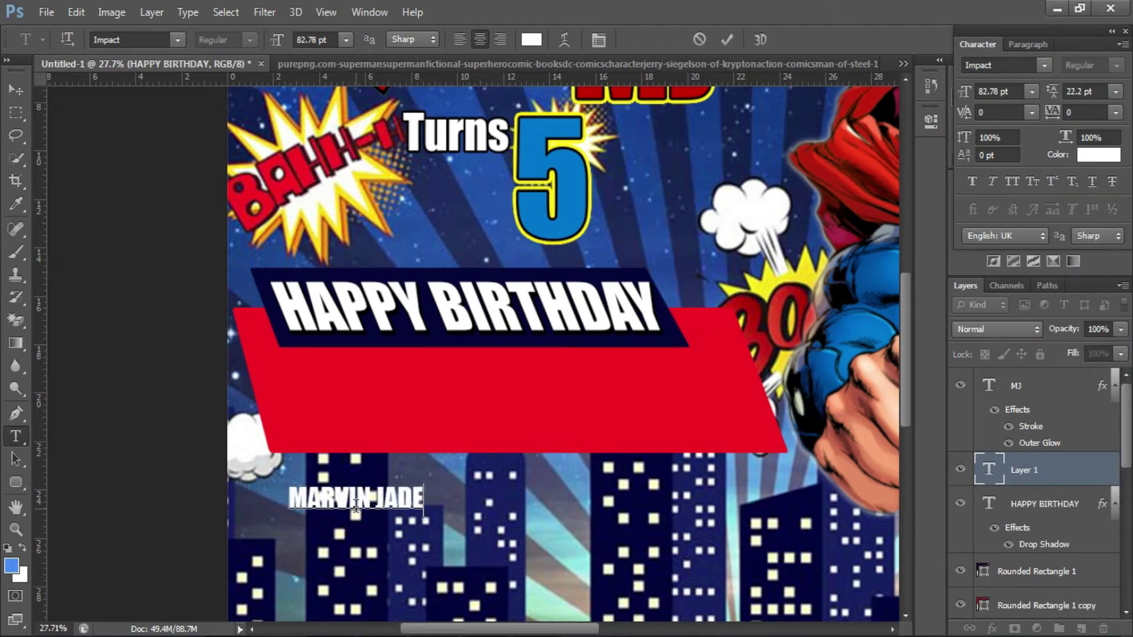
# - Type the child's name and enlarge it to fill the red banner
pyautogui.hotkey('ctrl', 'Return')
pyautogui.hotkey('ctrl', 't')
pyautogui.moveTo(424, 485); pyautogui.dragTo(732, 417)
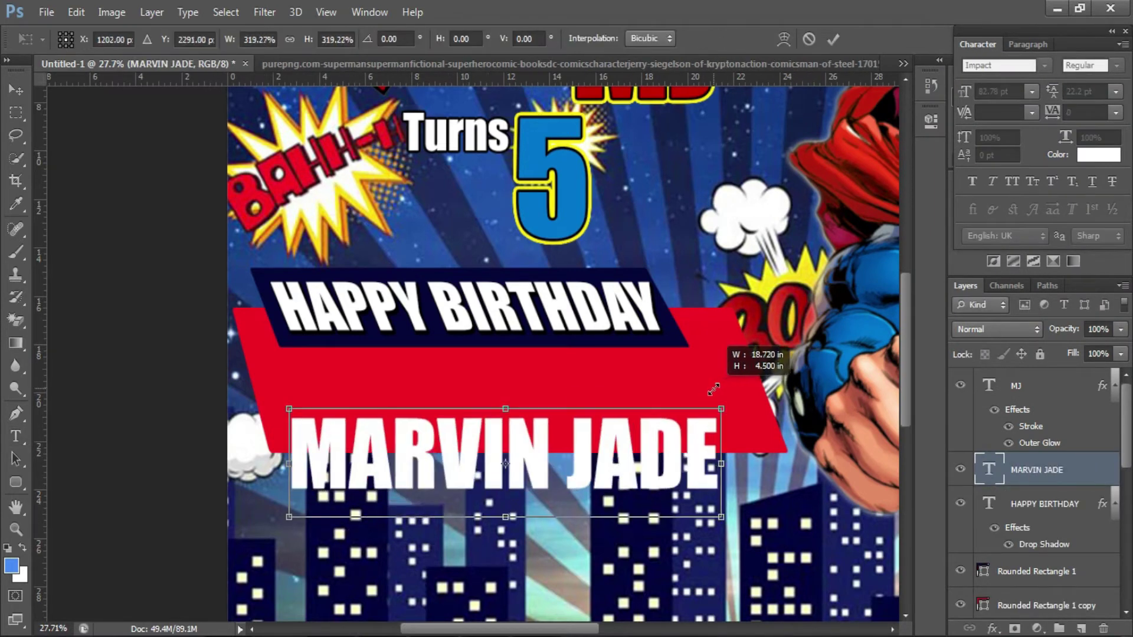
pyautogui.moveTo(651, 472); pyautogui.dragTo(651, 406)
pyautogui.moveTo(723, 456); pyautogui.dragTo(744, 465)
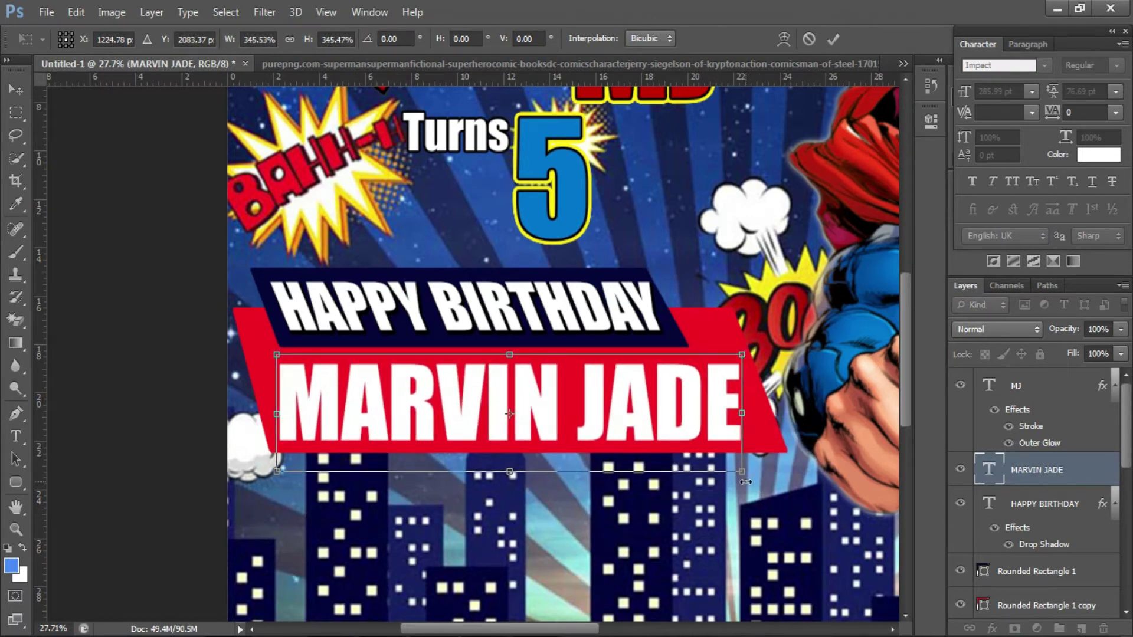
pyautogui.press('Return')
# - Add a drop shadow to the name at 100% opacity and 14 px distance
pyautogui.rightClick(1106, 469)
pyautogui.click(873, 100)
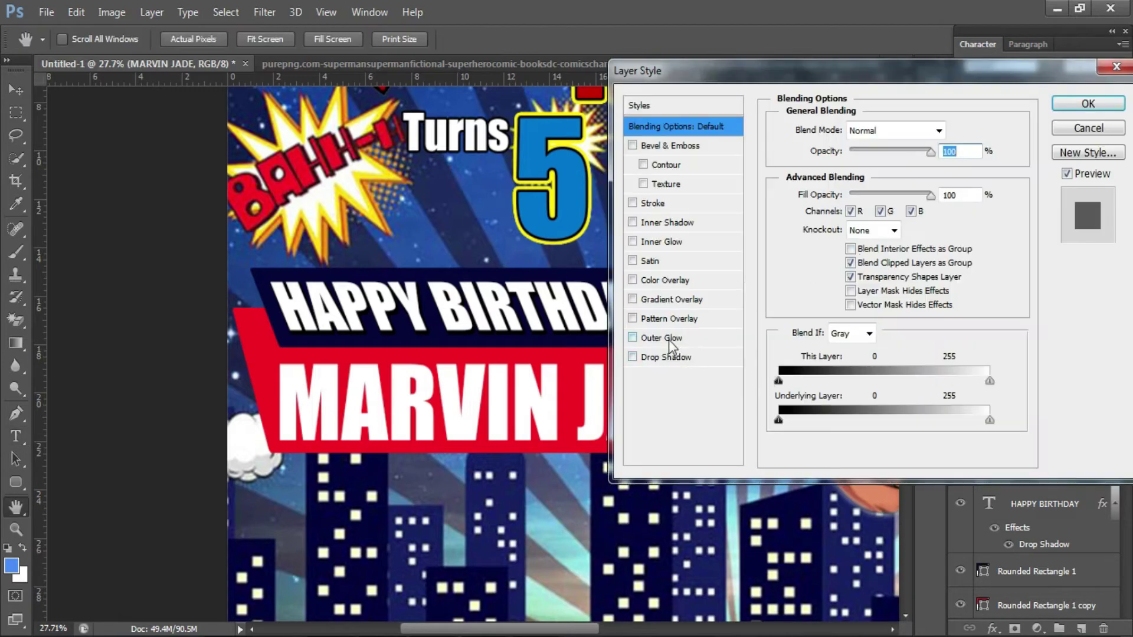
pyautogui.click(665, 357)
pyautogui.moveTo(899, 153); pyautogui.dragTo(918, 152)
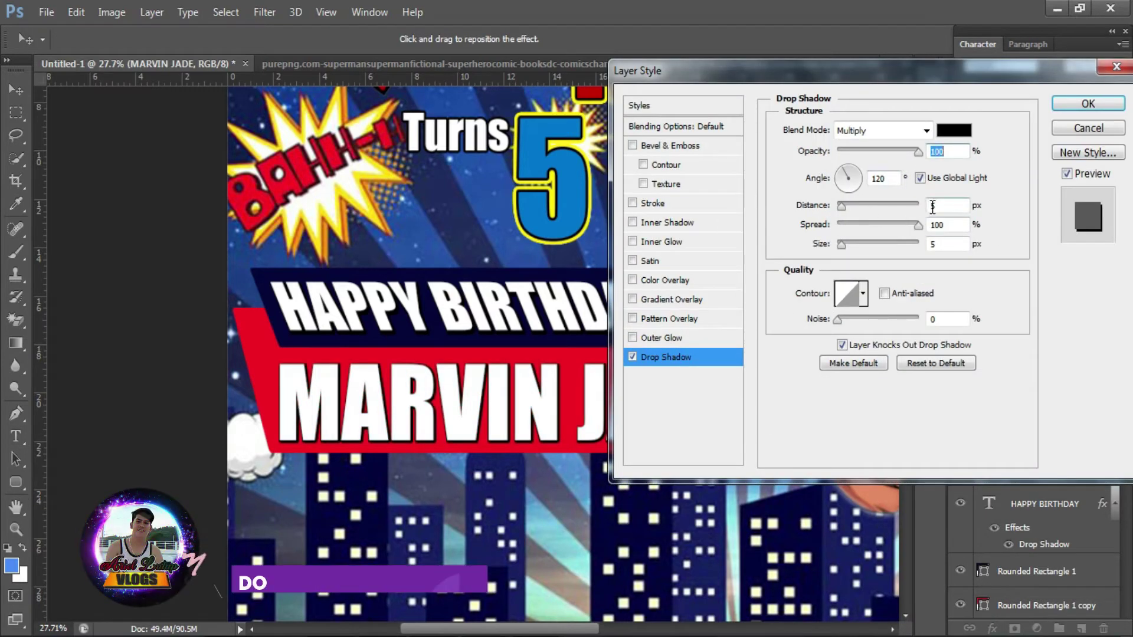
pyautogui.moveTo(841, 206); pyautogui.dragTo(848, 206)
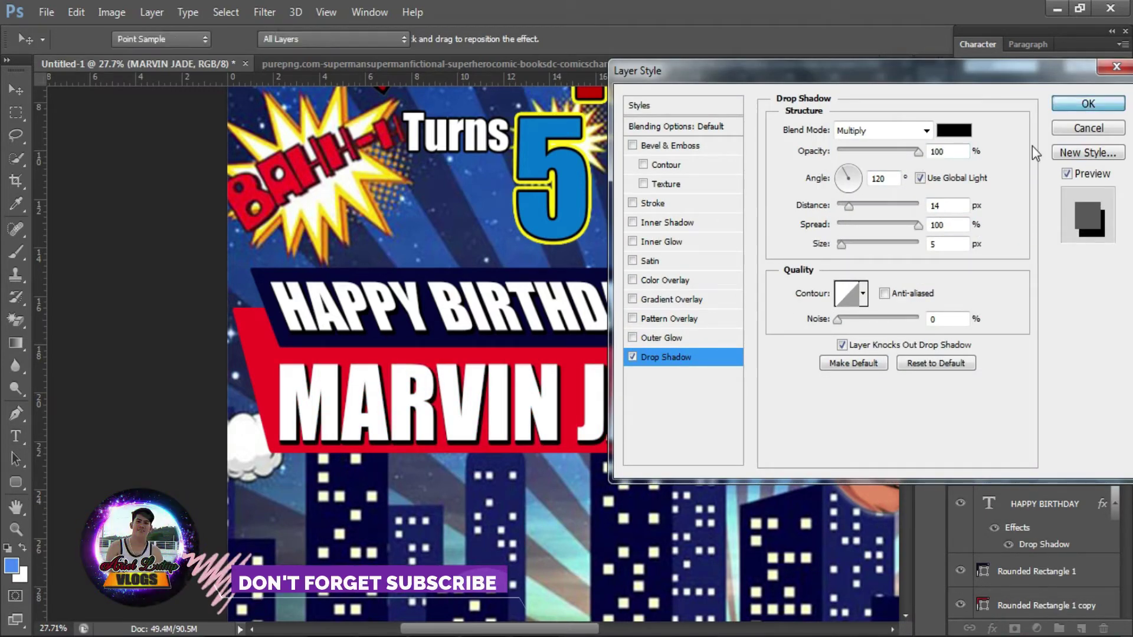
pyautogui.click(1088, 104)
pyautogui.hotkey('ctrl', 's')
pyautogui.click(227, 420)
pyautogui.click(226, 398)
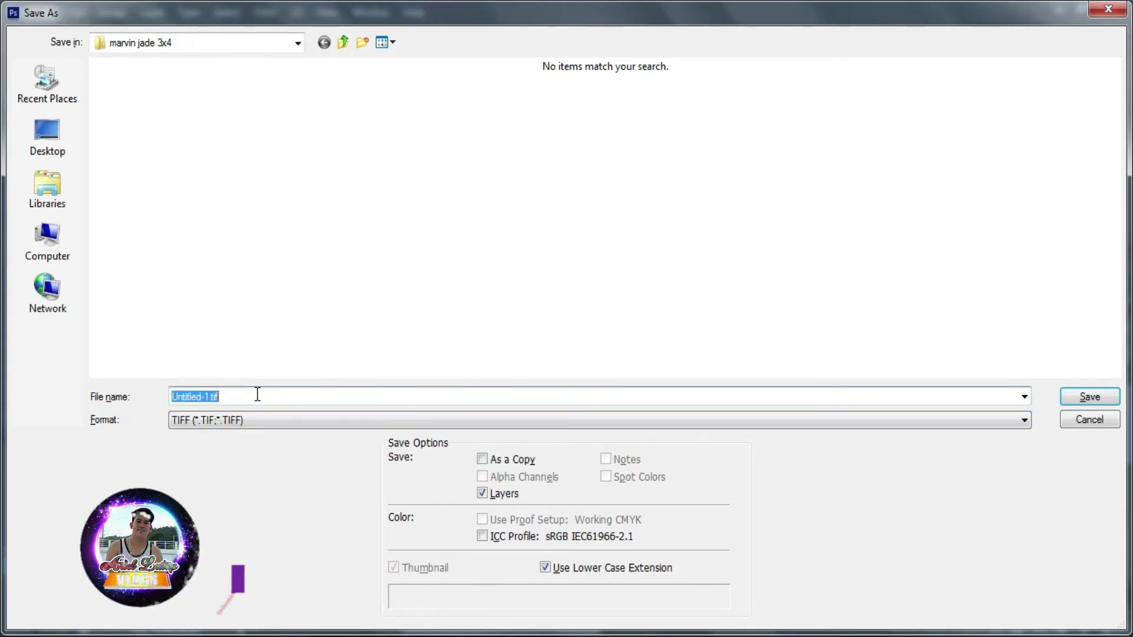
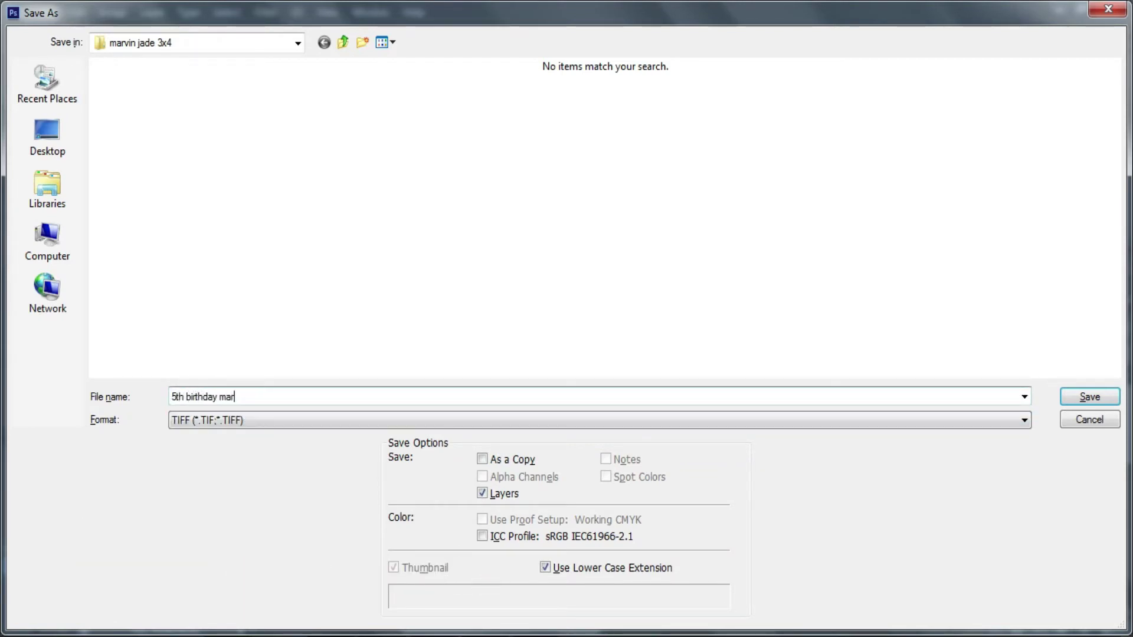
pyautogui.press('Return')
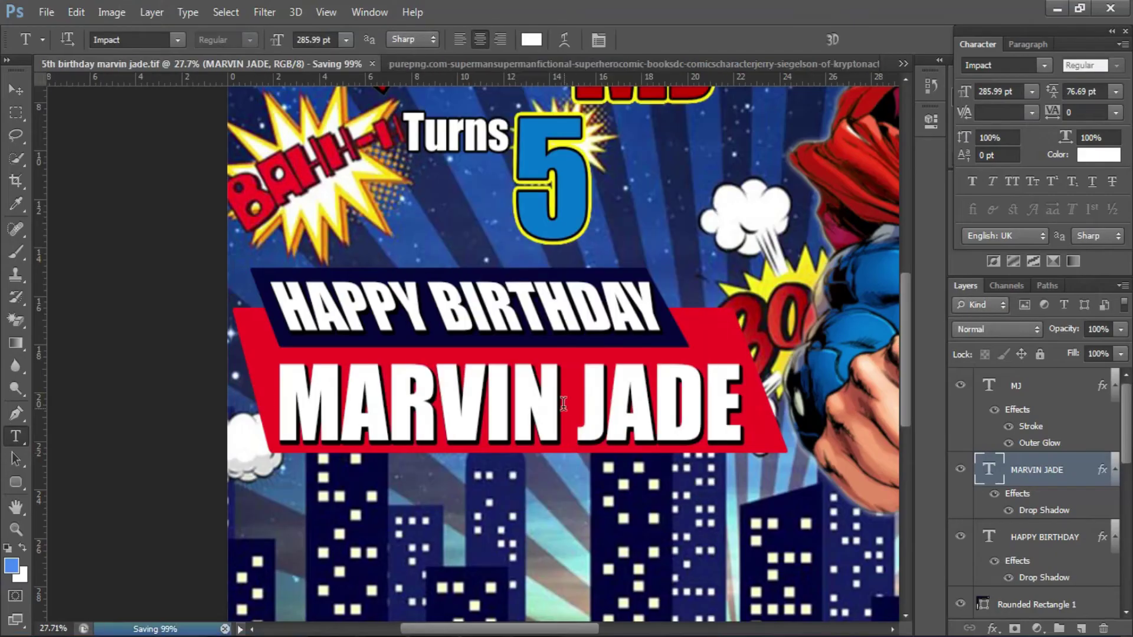
pyautogui.scroll(-5, 620, 391)
pyautogui.scroll(1, 197, 425)
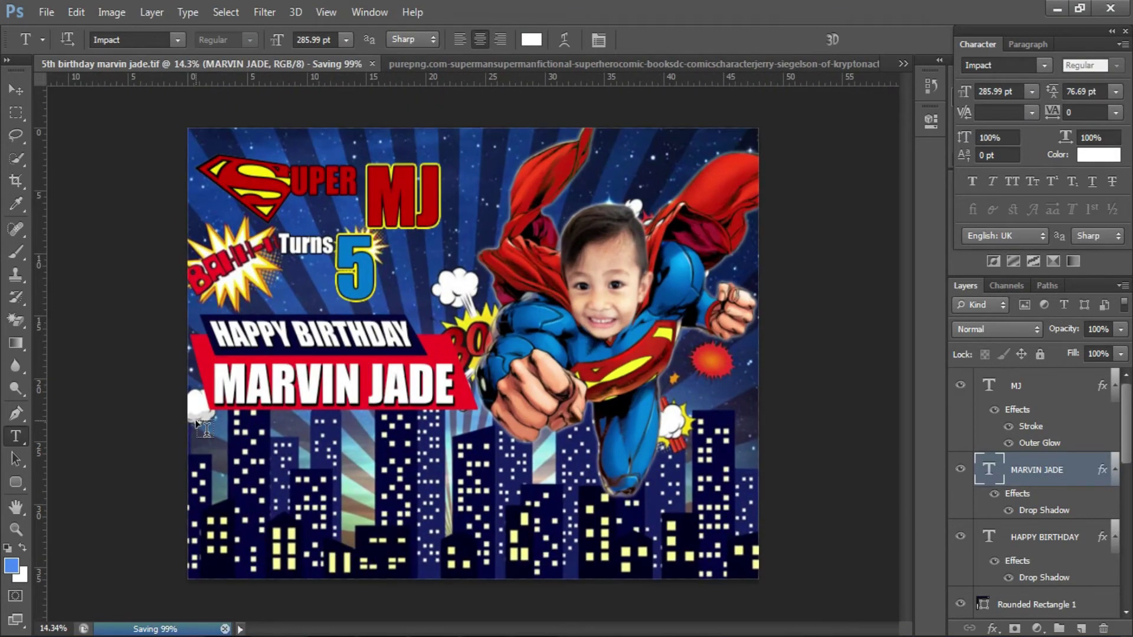
pyautogui.scroll(2, 227, 372)
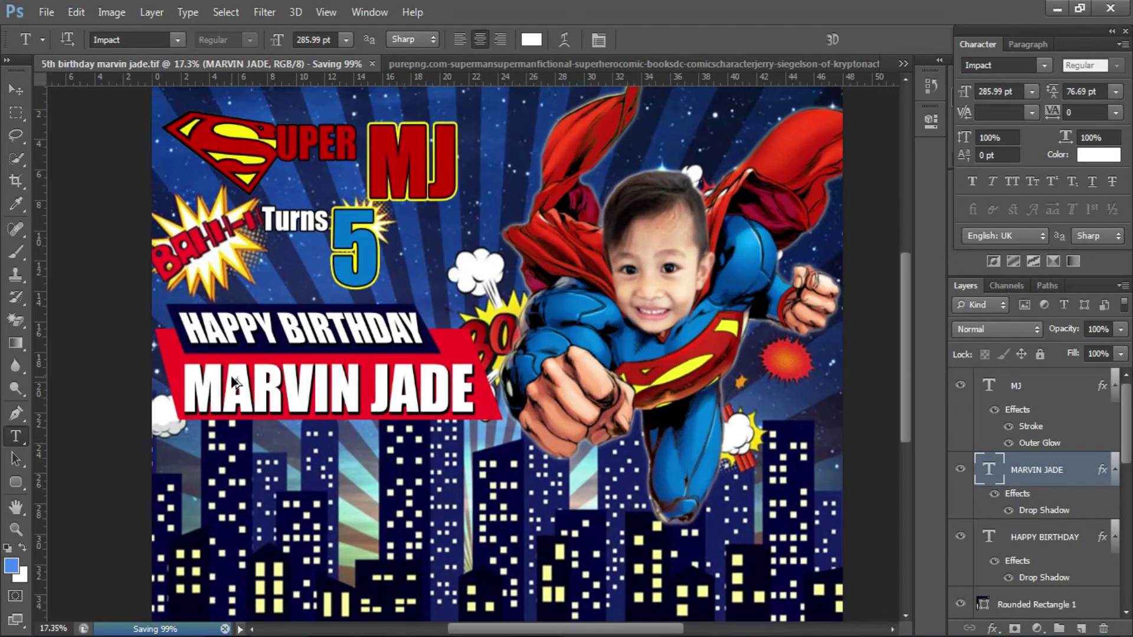
pyautogui.scroll(6, 383, 484)
# - Type 'November 08,2020' beneath the name ribbon and color it black (#000000)
pyautogui.click(299, 486)
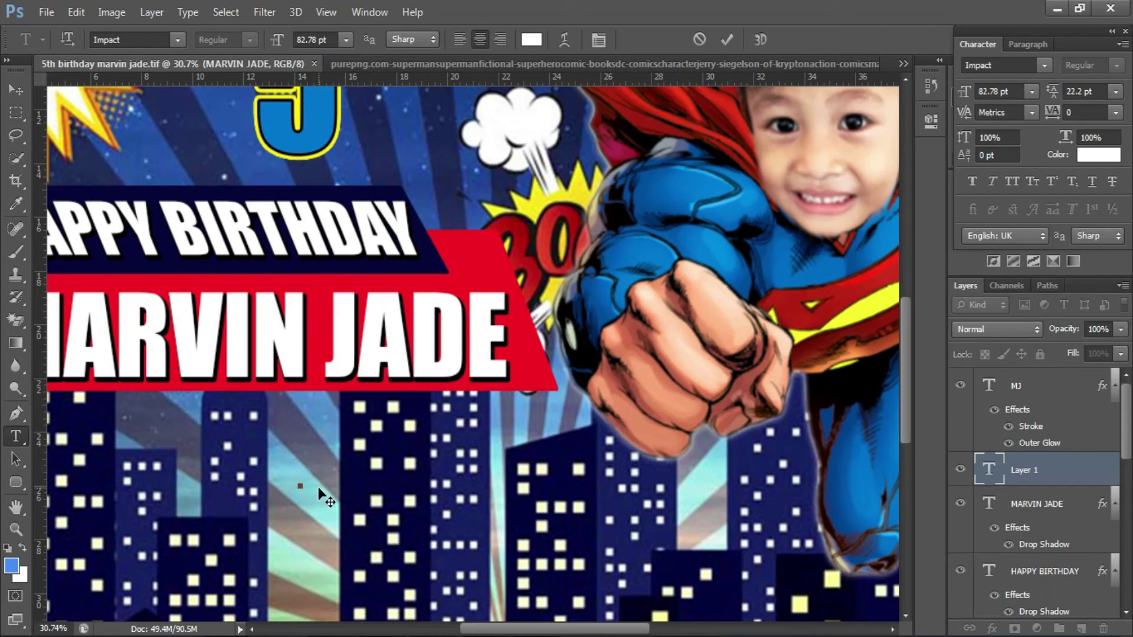
pyautogui.write('November')
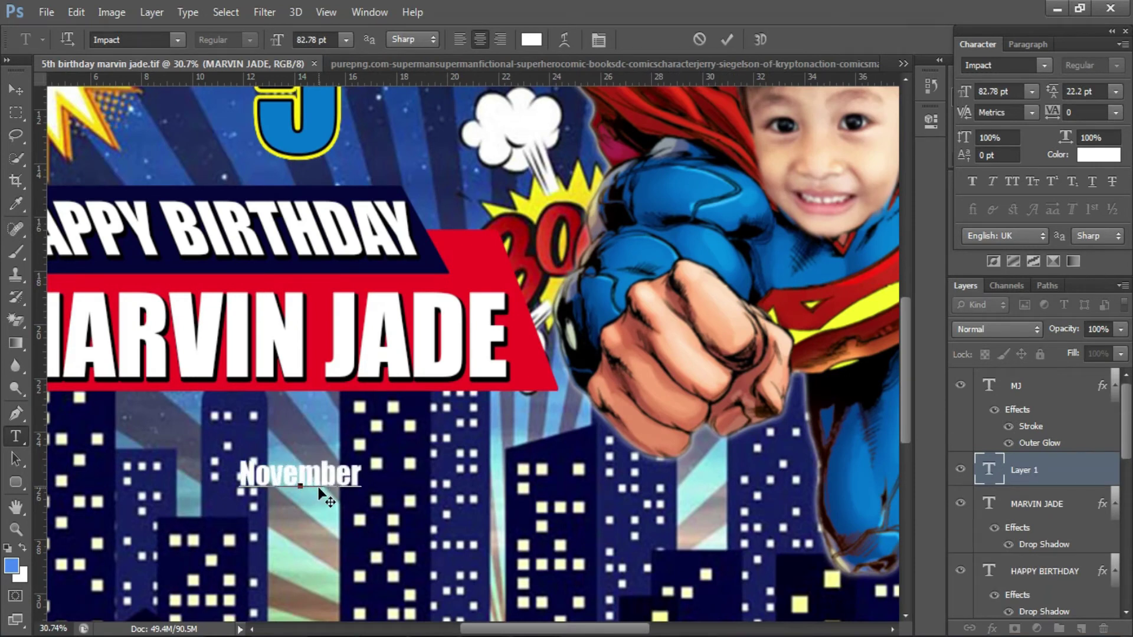
pyautogui.write(' 08,2020')
pyautogui.hotkey('ctrl', 'Return')
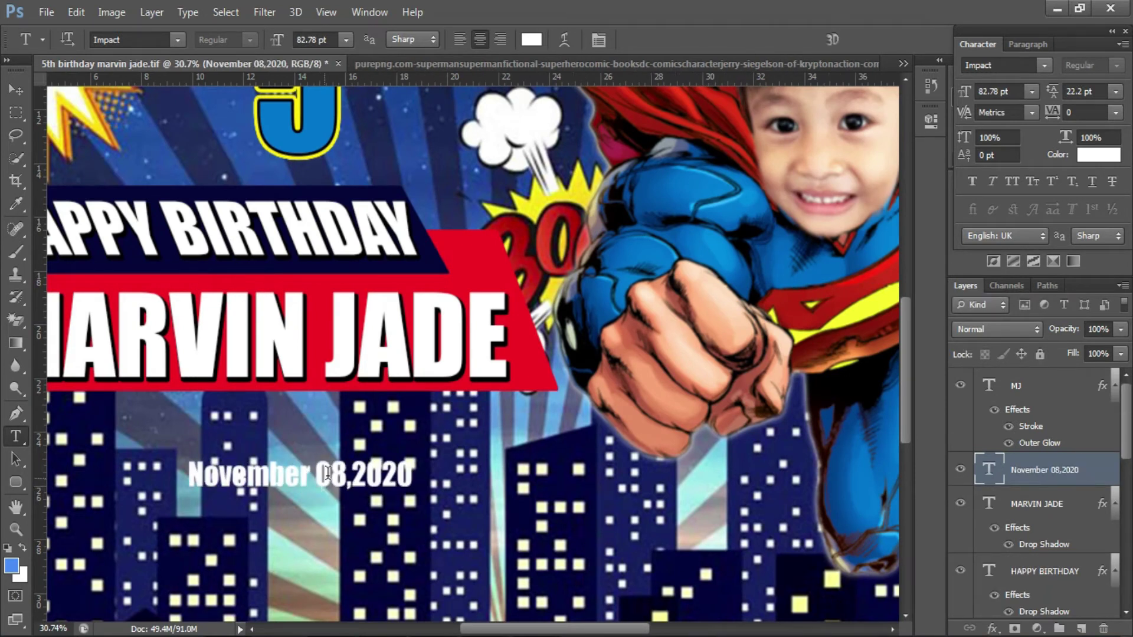
pyautogui.moveTo(544, 461); pyautogui.dragTo(576, 468)
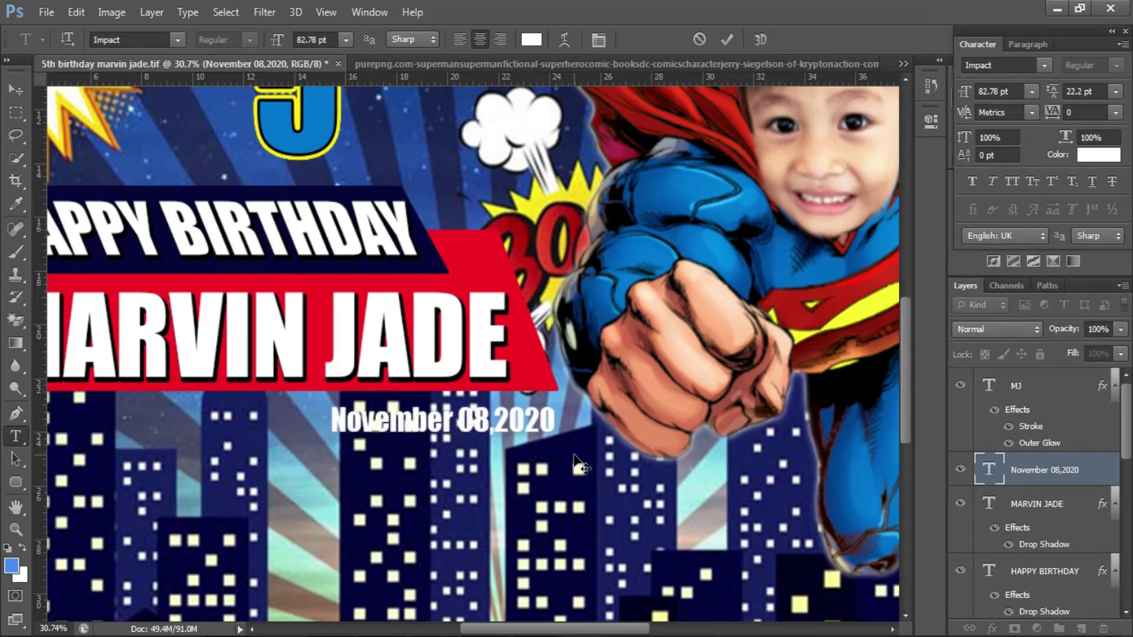
pyautogui.tripleClick(501, 415)
pyautogui.click(531, 39)
pyautogui.click(822, 491)
pyautogui.write('000000')
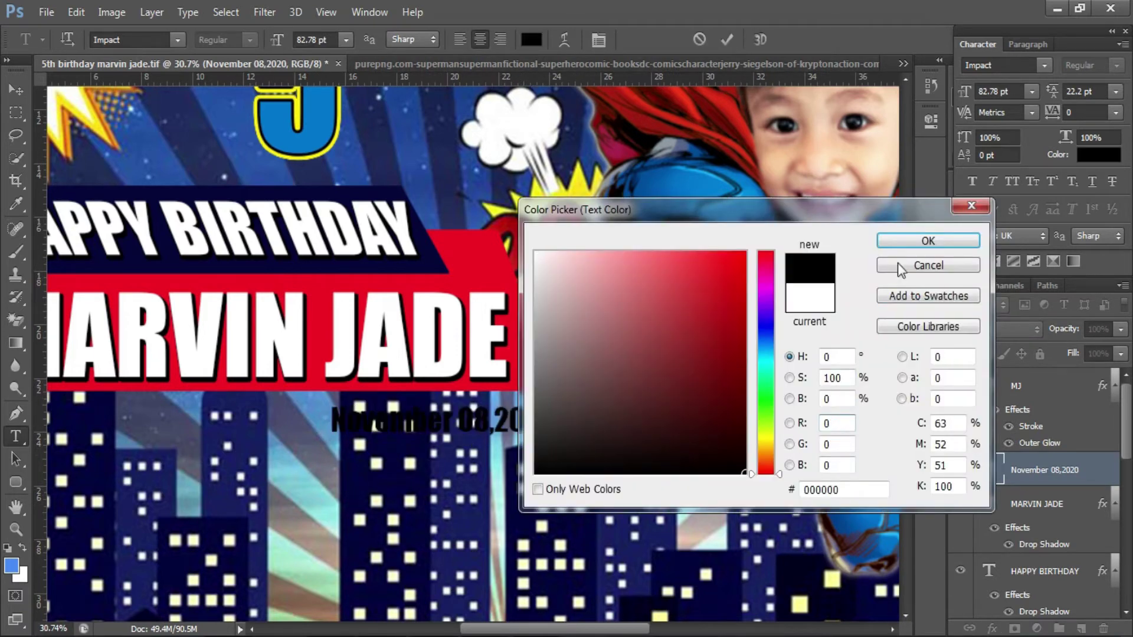
pyautogui.click(931, 236)
pyautogui.click(727, 39)
# - Give the date a golden-yellow stroke outline through Layer Style
pyautogui.rightClick(1047, 475)
pyautogui.click(750, 96)
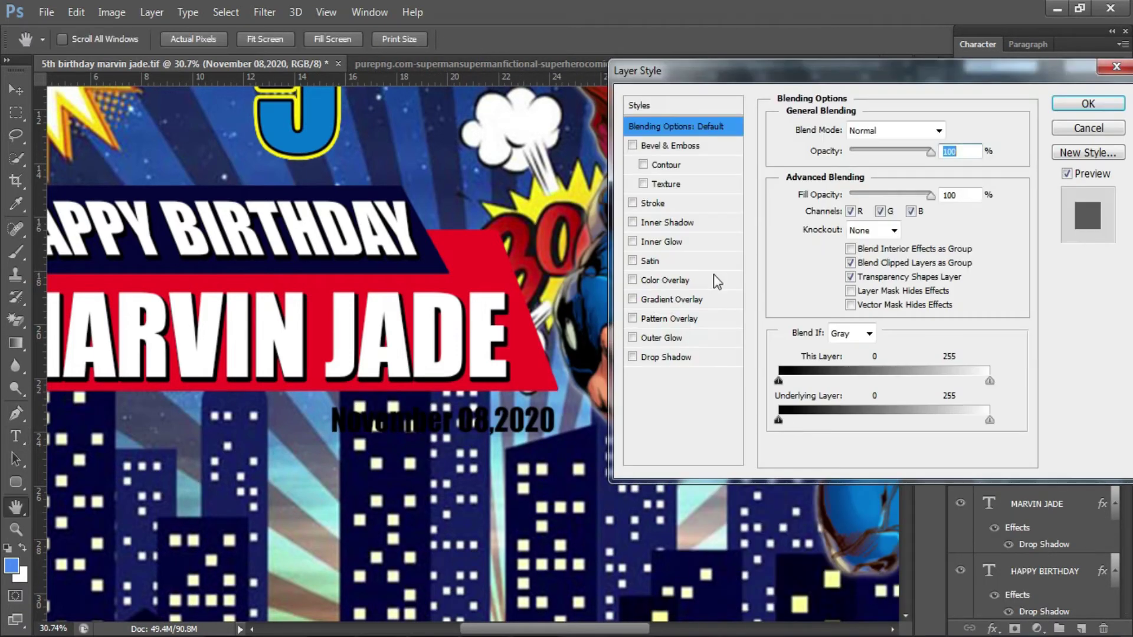
pyautogui.click(652, 203)
pyautogui.click(819, 249)
pyautogui.click(492, 271)
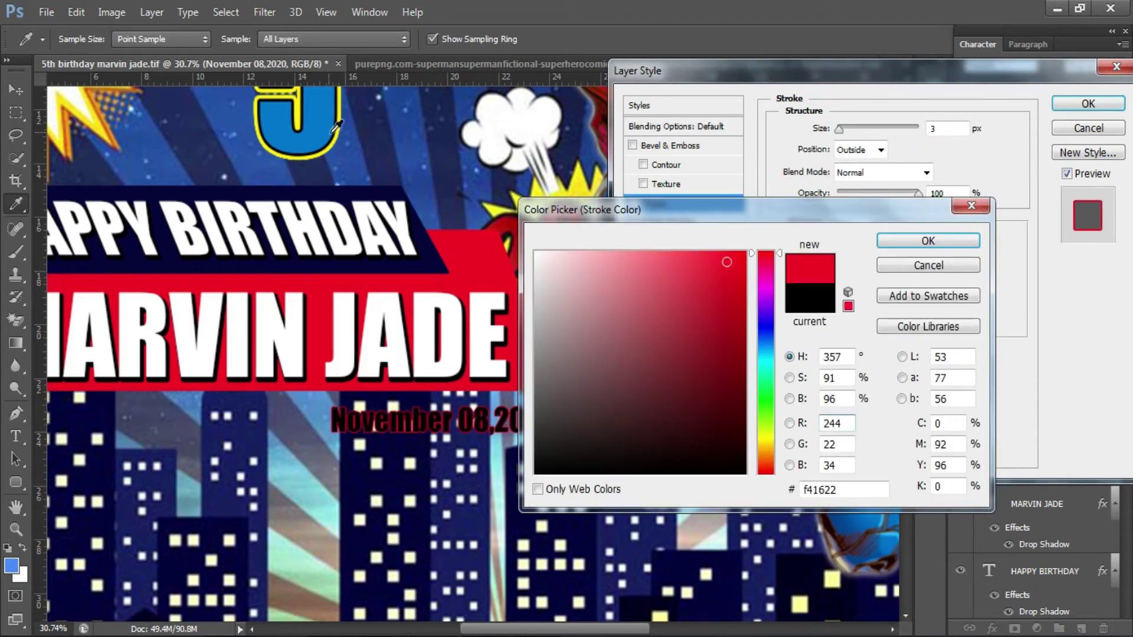
pyautogui.click(340, 131)
pyautogui.click(766, 453)
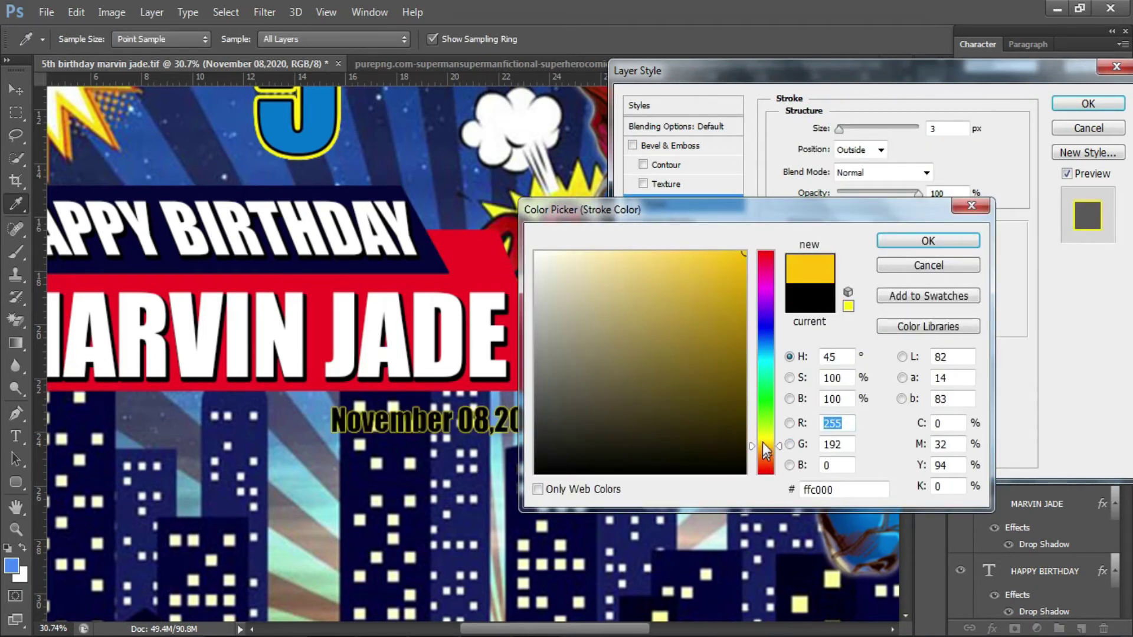
pyautogui.click(928, 240)
pyautogui.click(1065, 107)
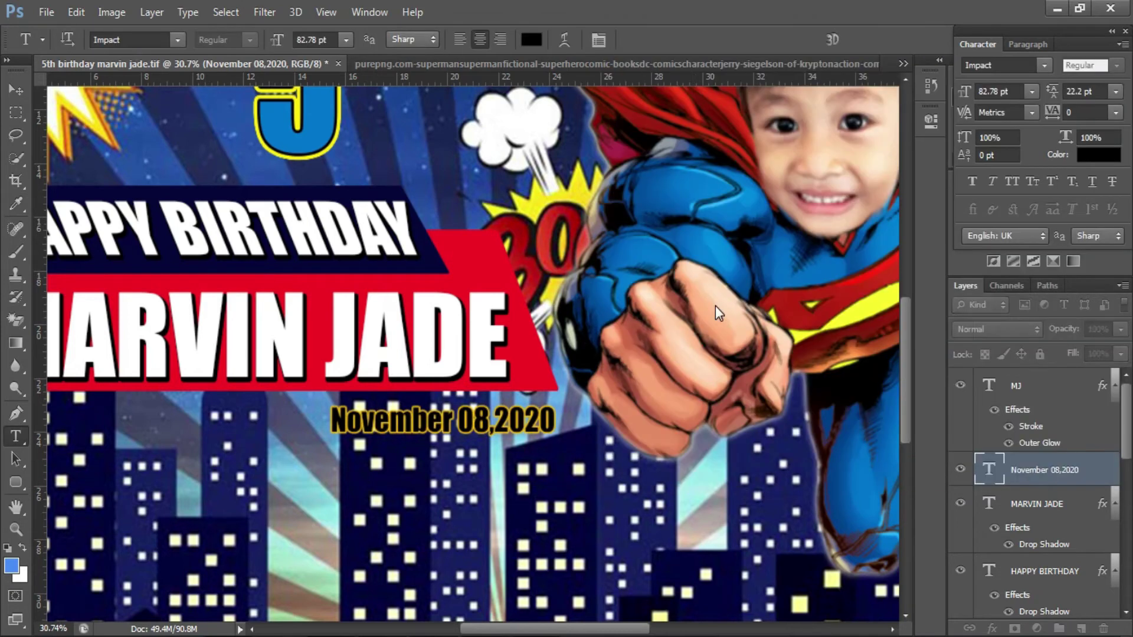
# - Enlarge the date text to about 135%
pyautogui.hotkey('ctrl', 't')
pyautogui.moveTo(329, 440); pyautogui.dragTo(253, 455)
pyautogui.moveTo(559, 409); pyautogui.dragTo(572, 400)
pyautogui.press('Return')
pyautogui.scroll(-3, 692, 403)
pyautogui.scroll(-1, 691, 402)
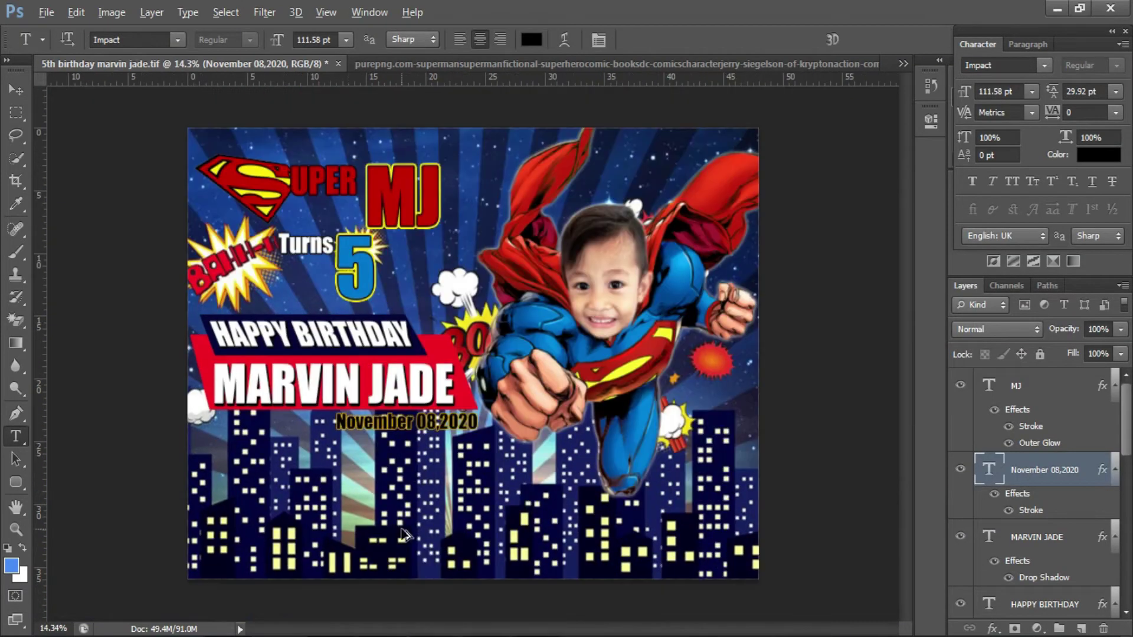
pyautogui.scroll(3, 413, 489)
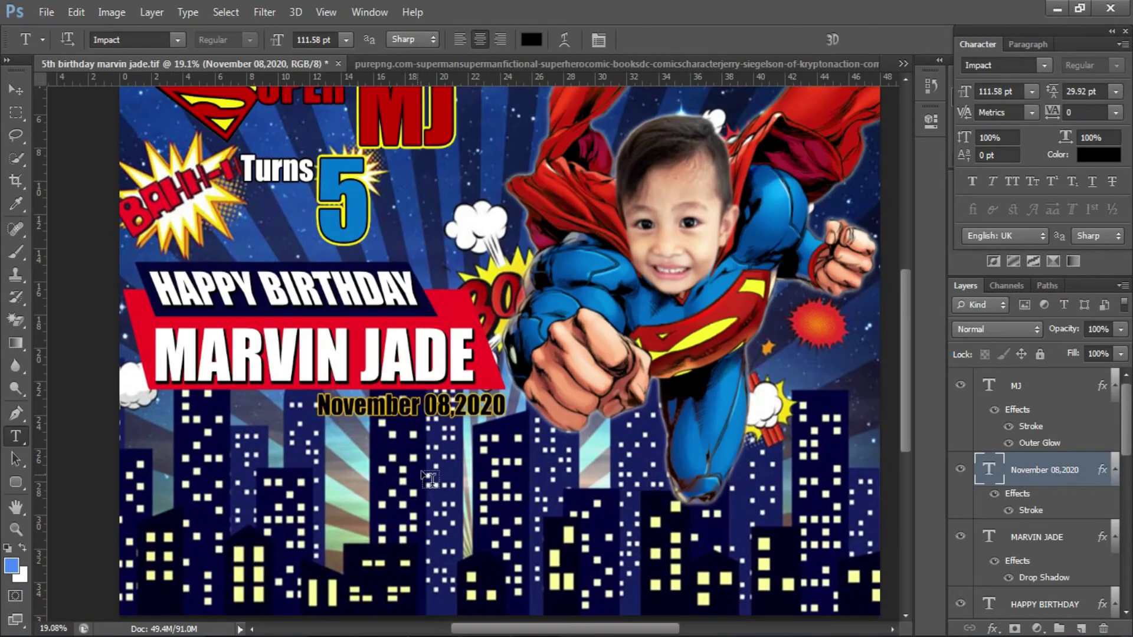
pyautogui.scroll(-3, 429, 479)
# - Copy the date to the lower-right corner and make its text white
pyautogui.press('v')
pyautogui.moveTo(450, 307); pyautogui.dragTo(791, 490)
pyautogui.press('t')
pyautogui.click(791, 489)
pyautogui.hotkey('ctrl', 'a')
pyautogui.click(531, 40)
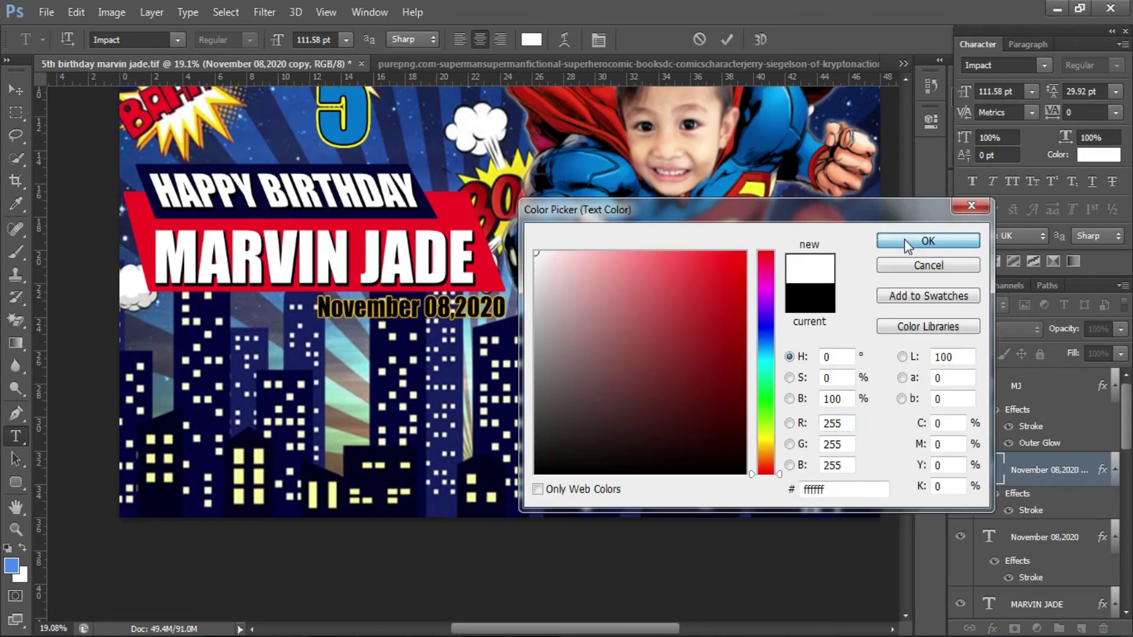
pyautogui.click(907, 244)
# - Change the copy's stroke outline color to black
pyautogui.doubleClick(1098, 470)
pyautogui.click(652, 203)
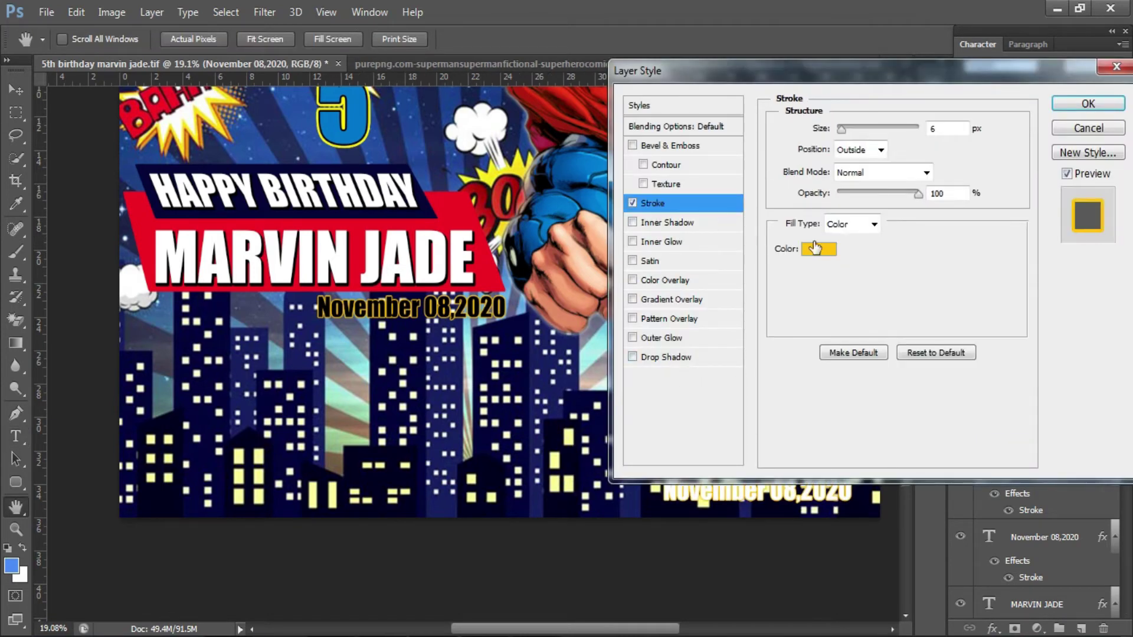
pyautogui.click(815, 248)
pyautogui.click(555, 475)
pyautogui.click(890, 240)
pyautogui.click(1088, 103)
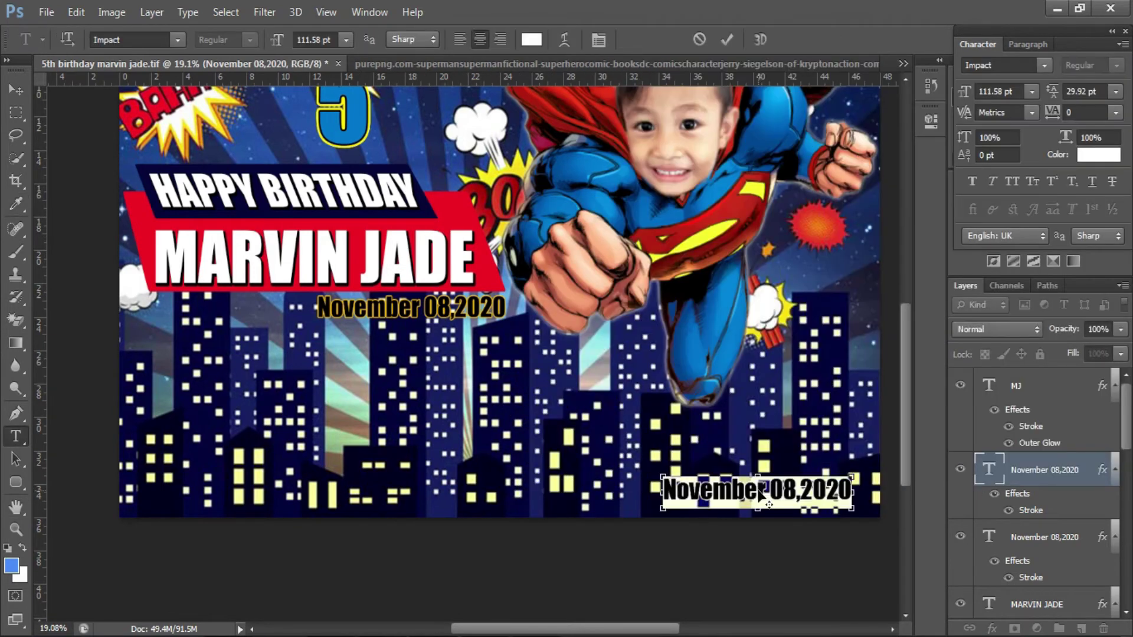
# - Replace the copied text with 'Love:' and the giver's name, then enlarge it
pyautogui.press('BackSpace')
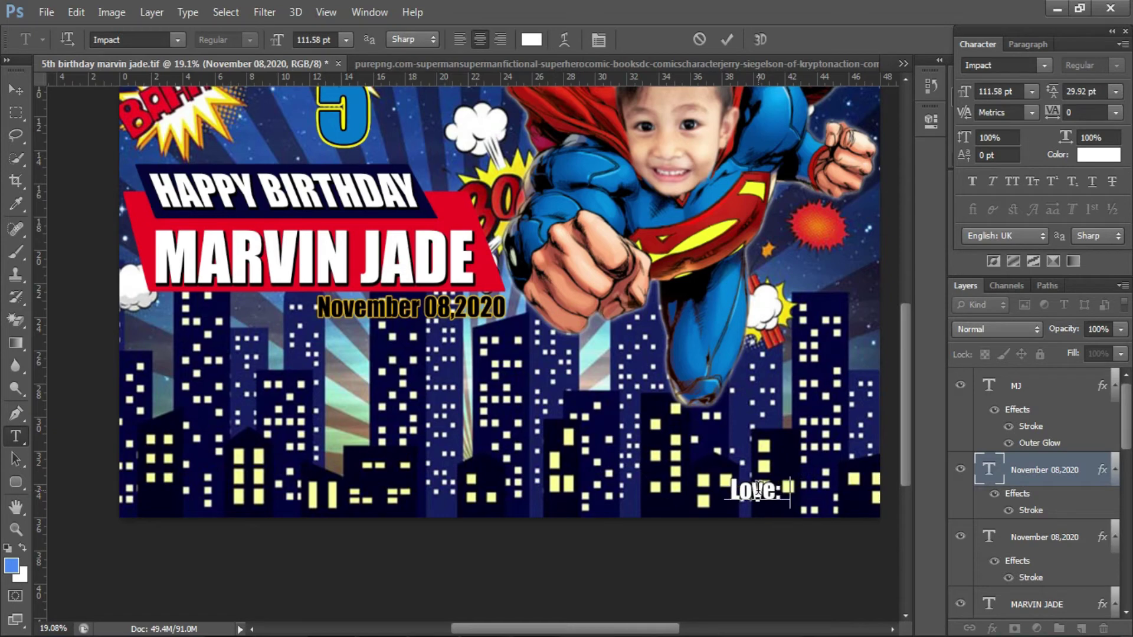
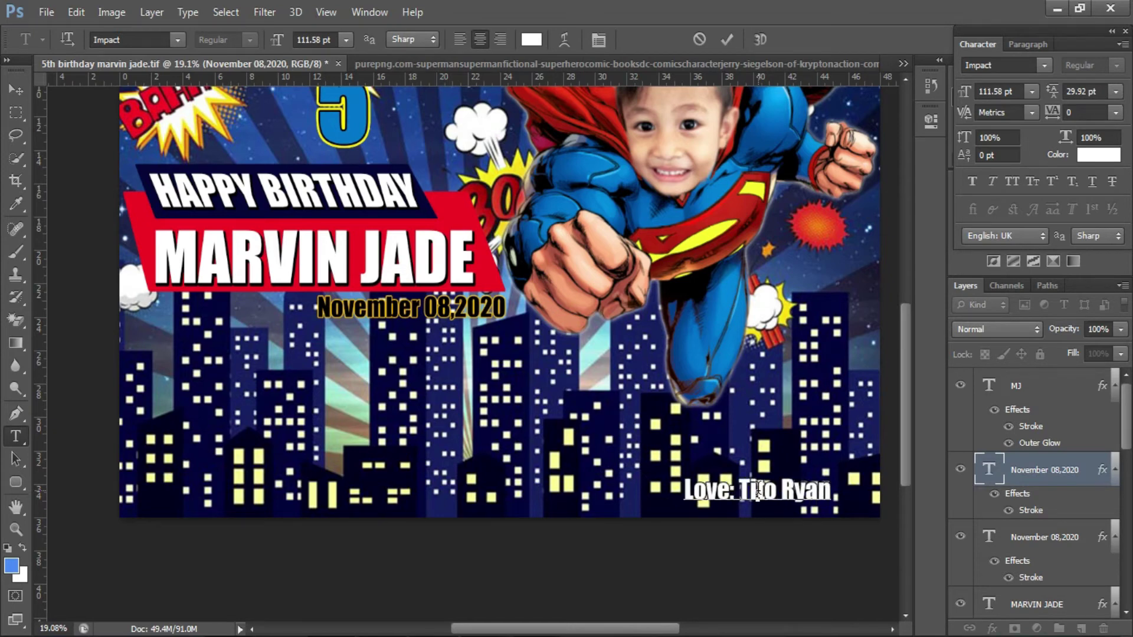
pyautogui.hotkey('ctrl', 'Return')
pyautogui.hotkey('ctrl', 't')
pyautogui.moveTo(831, 470)
pyautogui.mouseDown()
pyautogui.moveTo(860, 460)
pyautogui.moveTo(872, 438)
pyautogui.moveTo(851, 470)
pyautogui.mouseUp()
pyautogui.press('Return')
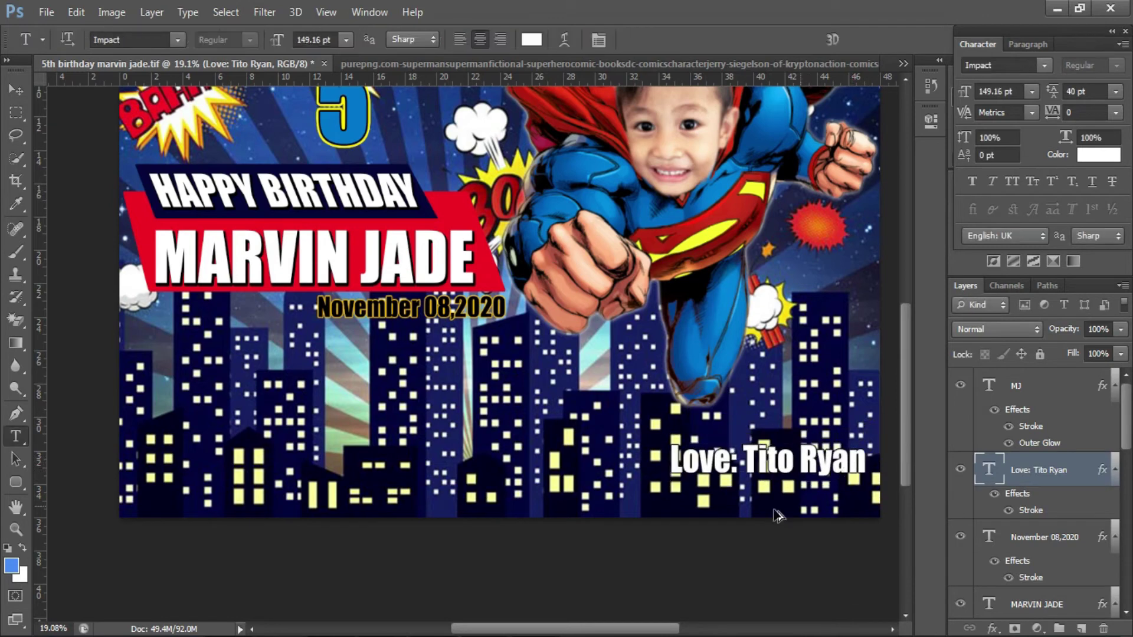
# - Review the dedication's black stroke settings against the text and confirm them
pyautogui.scroll(3, 771, 506)
pyautogui.doubleClick(1101, 470)
pyautogui.click(652, 203)
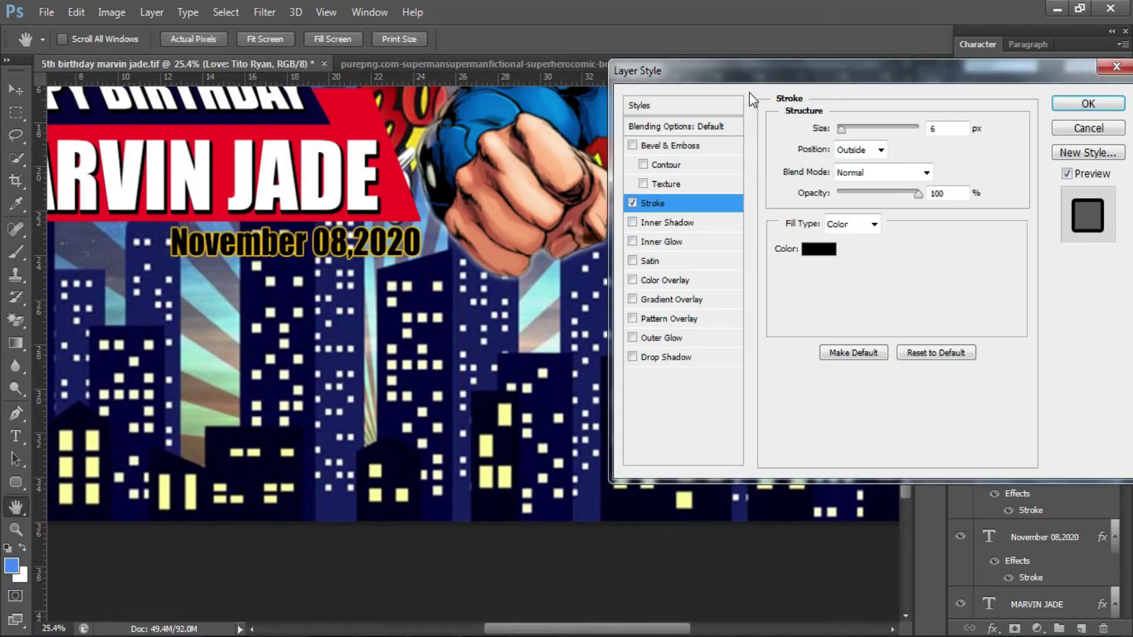
pyautogui.moveTo(767, 71); pyautogui.dragTo(948, 80)
pyautogui.moveTo(1043, 84); pyautogui.dragTo(829, 282)
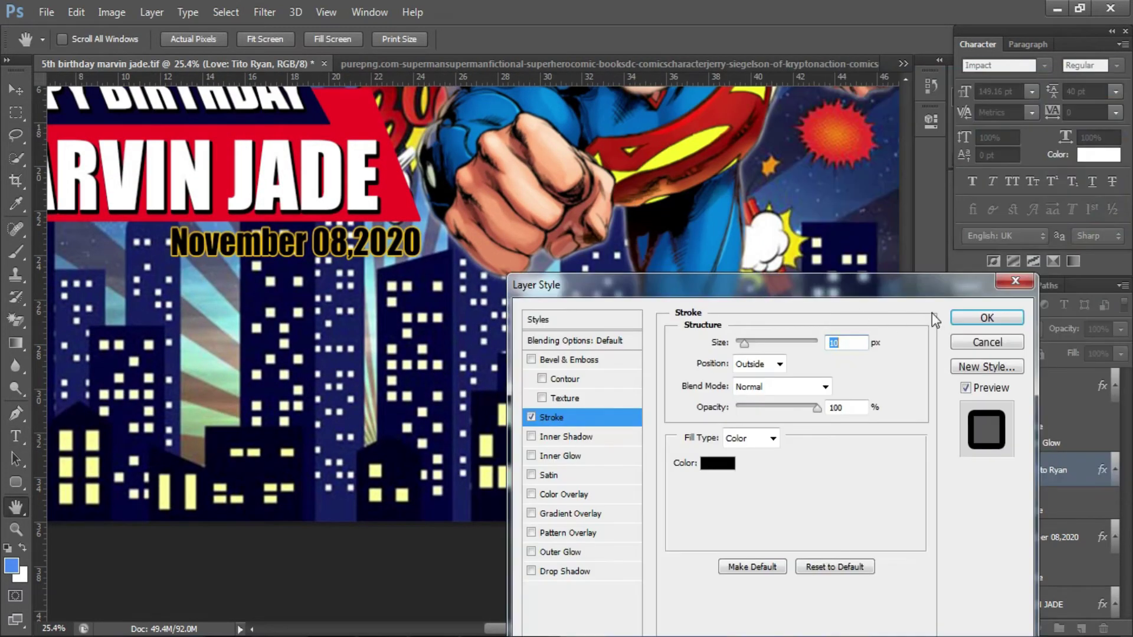
pyautogui.click(989, 318)
pyautogui.scroll(-3, 262, 440)
pyautogui.scroll(2, 262, 440)
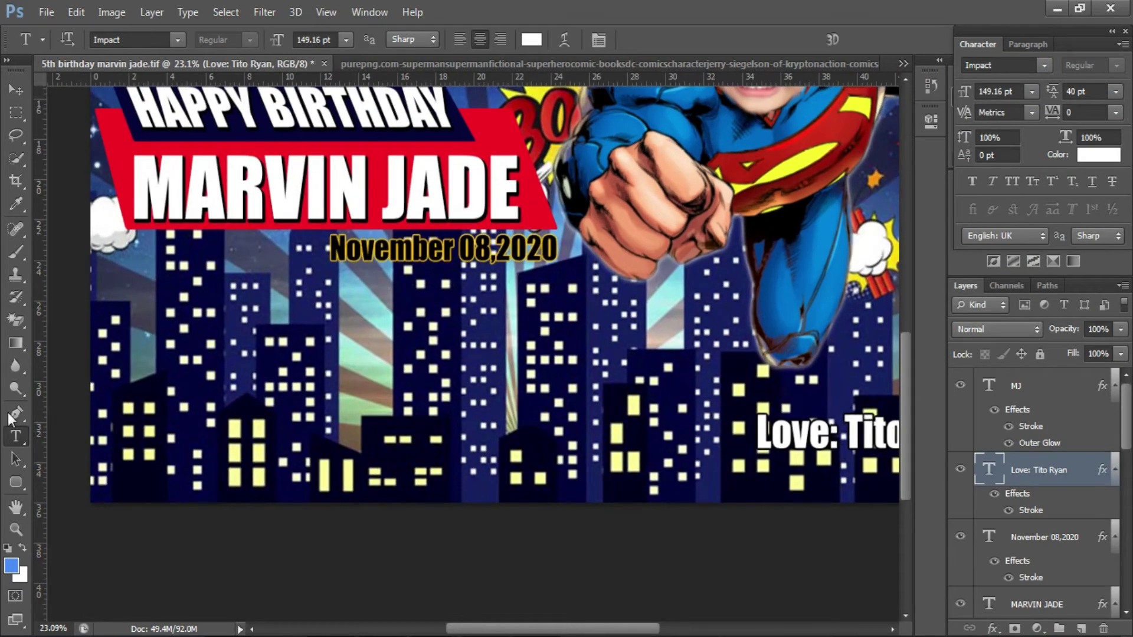
pyautogui.click(16, 482)
# - Draw a rounded rectangle photo frame and shorten its height
pyautogui.moveTo(117, 261); pyautogui.dragTo(260, 486)
pyautogui.hotkey('ctrl', 't')
pyautogui.moveTo(190, 259); pyautogui.dragTo(191, 275)
pyautogui.press('Return')
# - Give the frame a stroke and a white Normal outer glow at 100% opacity, size 27
pyautogui.rightClick(1065, 469)
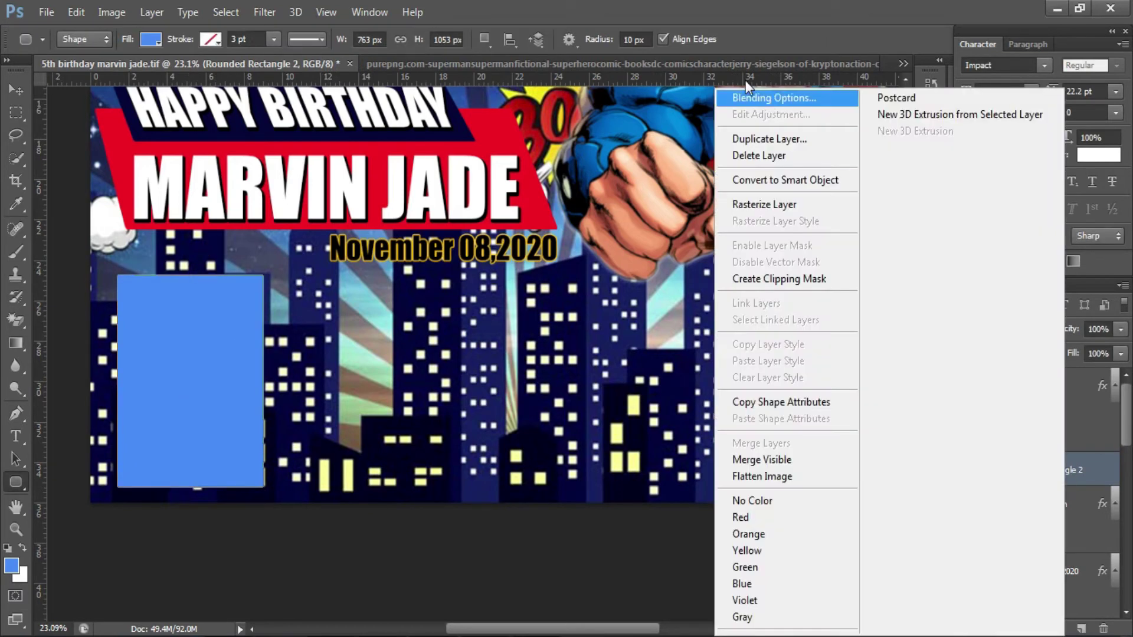
pyautogui.click(750, 93)
pyautogui.click(549, 417)
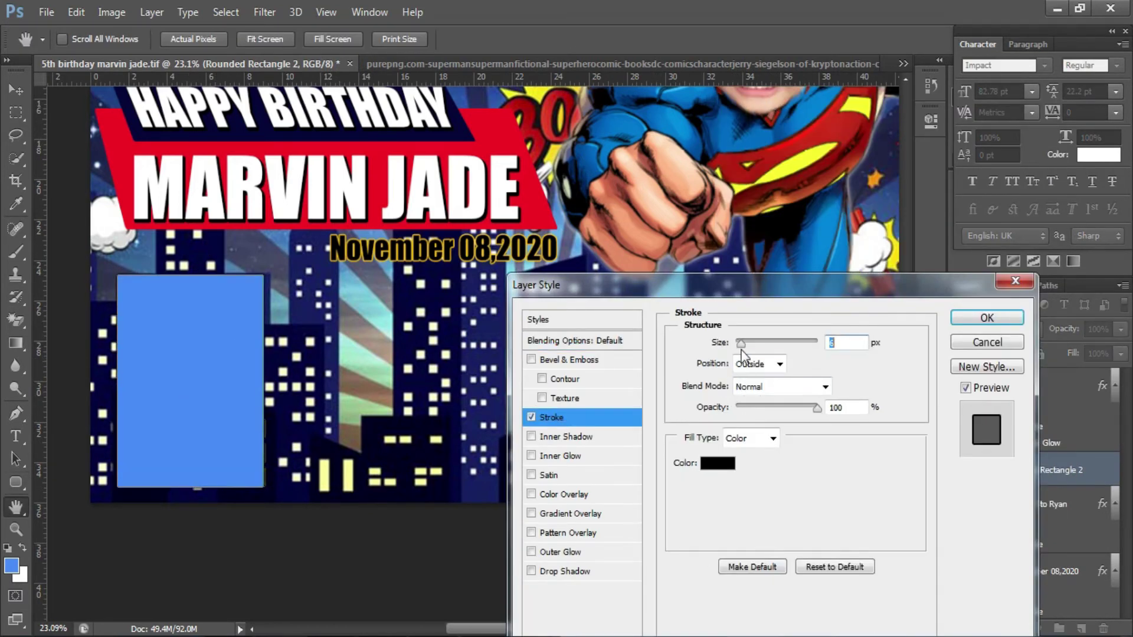
pyautogui.click(567, 553)
pyautogui.click(773, 345)
pyautogui.click(753, 11)
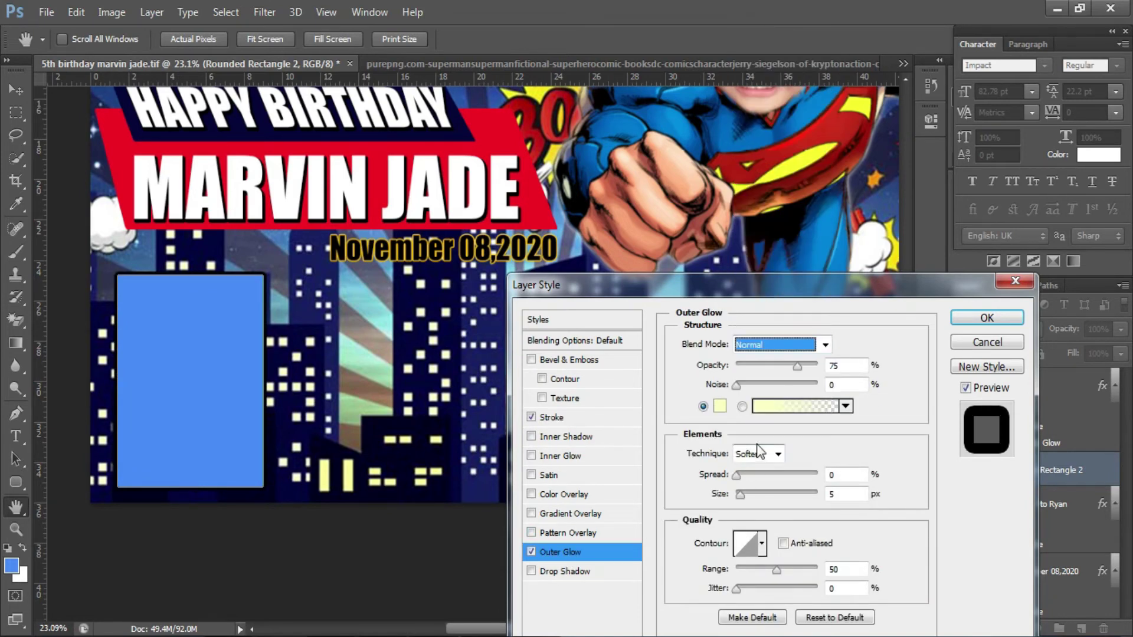
pyautogui.press('Tab')
pyautogui.hotkey('shift', 'Up')
pyautogui.hotkey('shift', 'Up')
pyautogui.hotkey('shift', 'Up')
pyautogui.click(720, 406)
pyautogui.press('Return')
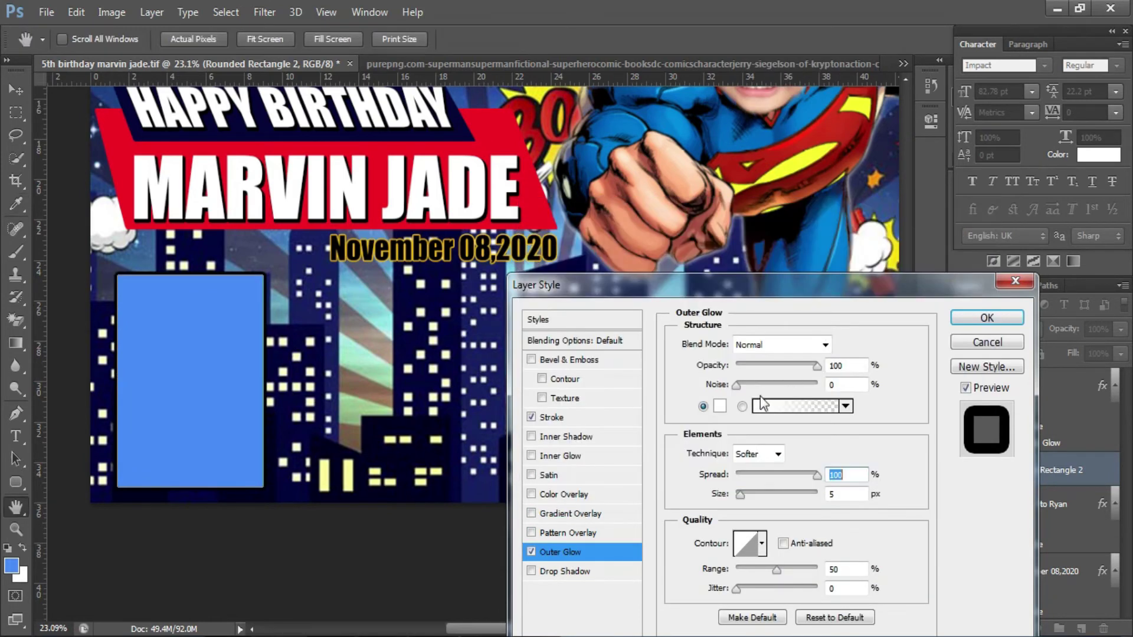
pyautogui.moveTo(740, 494); pyautogui.dragTo(750, 502)
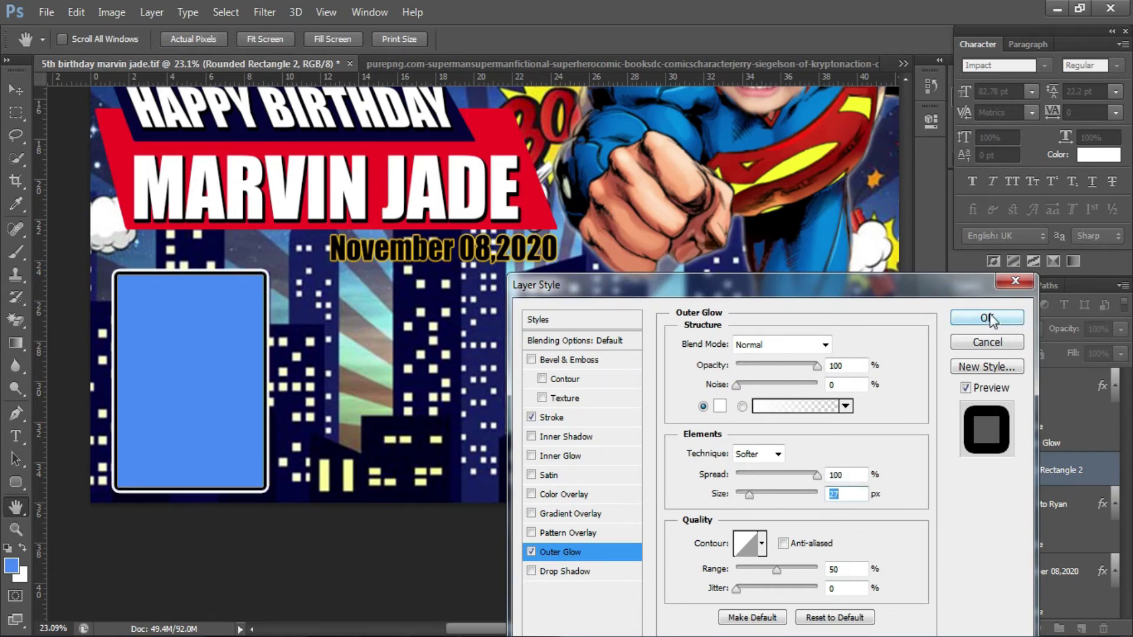
pyautogui.click(987, 318)
# - Position the frame and duplicate it into a row of three
pyautogui.moveTo(192, 290); pyautogui.dragTo(535, 346)
pyautogui.press('v')
pyautogui.hotkey('shift', 'Left')
pyautogui.hotkey('shift', 'Left')
pyautogui.hotkey('shift', 'Left')
pyautogui.hotkey('shift', 'Left')
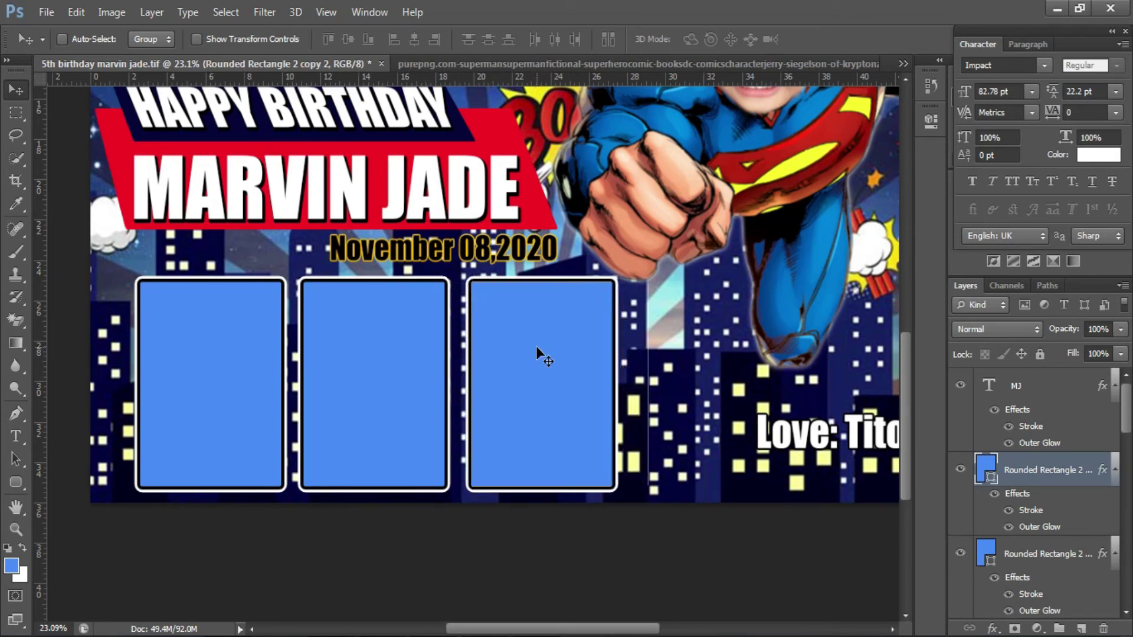
pyautogui.hotkey('alt', '[')
# - Try placing a photo into the banner and dismiss the resulting error
pyautogui.click(46, 12)
pyautogui.click(161, 298)
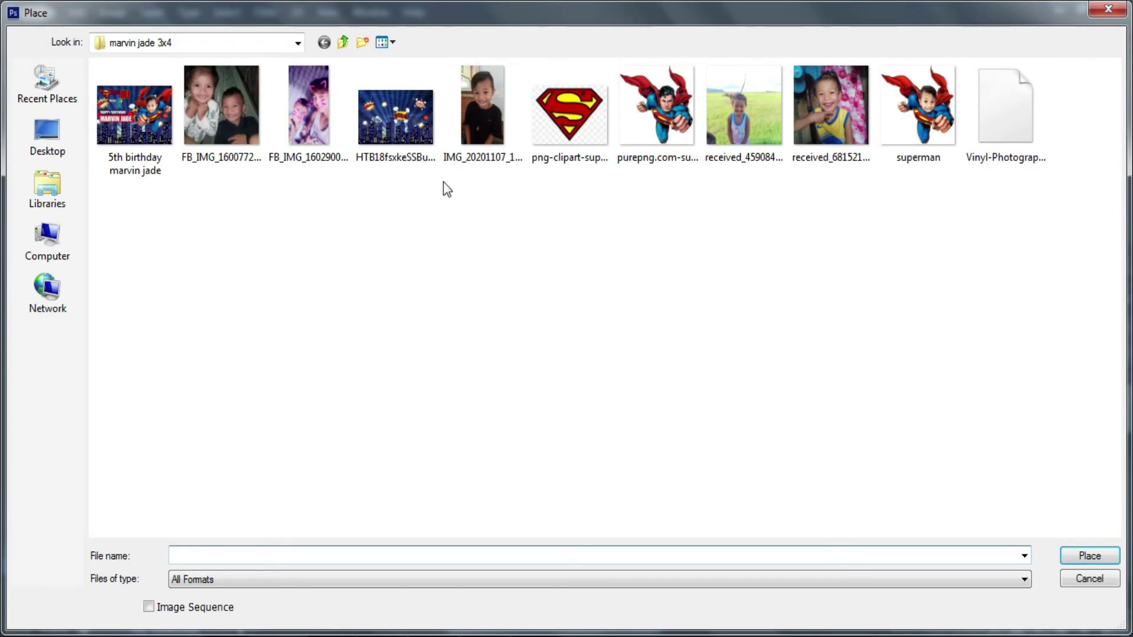
pyautogui.doubleClick(831, 106)
pyautogui.click(599, 266)
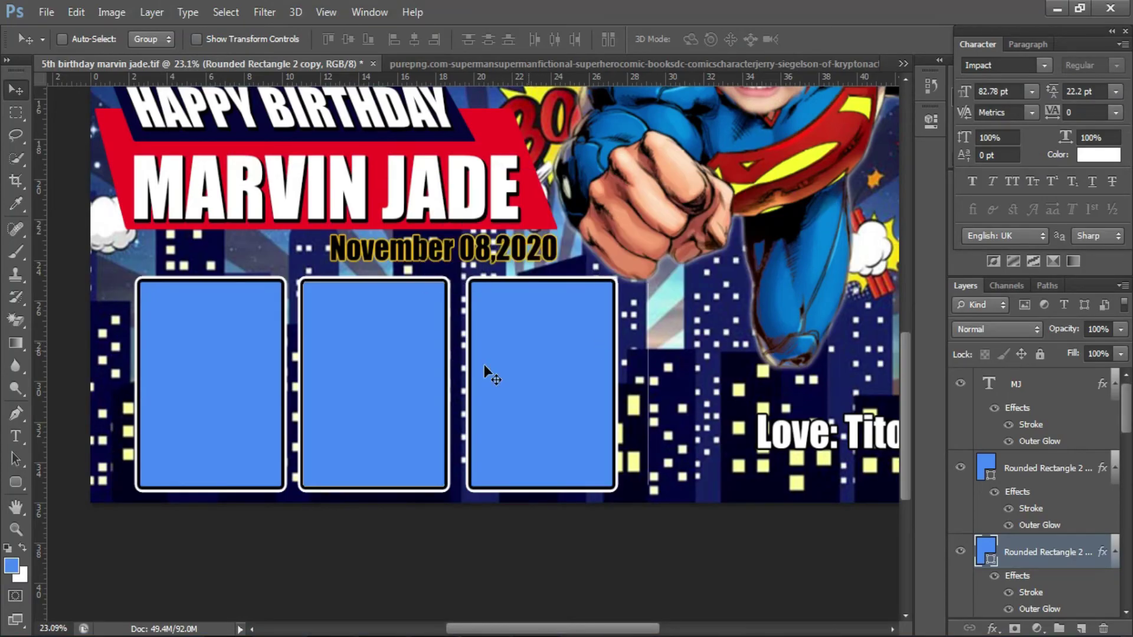
# - Nudge the three frame layers to the left
pyautogui.keyDown('ctrl'); pyautogui.click(1035, 469); pyautogui.keyUp('ctrl')
pyautogui.scroll(-2, 1028, 472)
pyautogui.scroll(1, 1025, 472)
pyautogui.keyDown('ctrl'); pyautogui.click(1026, 471); pyautogui.keyUp('ctrl')
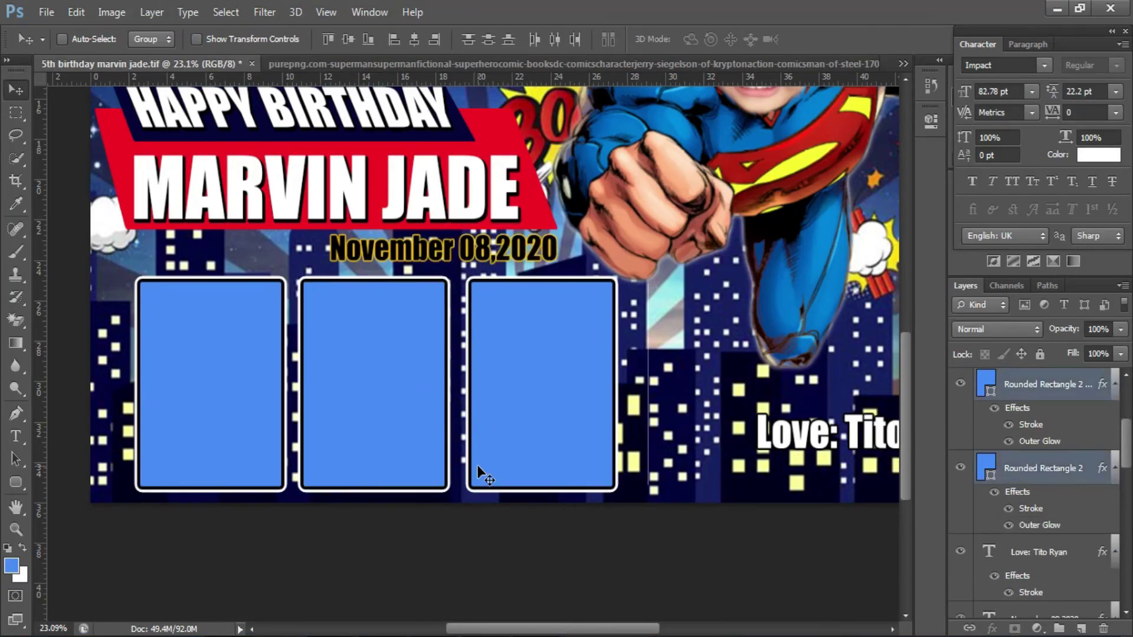
pyautogui.hotkey('shift', 'Left')
pyautogui.hotkey('shift', 'Left')
pyautogui.hotkey('shift', 'Left')
pyautogui.hotkey('shift', 'Left')
pyautogui.hotkey('shift', 'Left')
pyautogui.hotkey('shift', 'Left')
pyautogui.hotkey('shift', 'Left')
pyautogui.hotkey('shift', 'Left')
pyautogui.hotkey('shift', 'Left')
pyautogui.hotkey('shift', 'Left')
pyautogui.hotkey('shift', 'Left')
pyautogui.hotkey('shift', 'Left')
pyautogui.hotkey('shift', 'Left')
pyautogui.hotkey('shift', 'Left')
pyautogui.hotkey('shift', 'Left')
pyautogui.hotkey('shift', 'Left')
pyautogui.hotkey('shift', 'Left')
pyautogui.hotkey('shift', 'Left')
pyautogui.hotkey('shift', 'Left')
pyautogui.hotkey('shift', 'Left')
pyautogui.hotkey('shift', 'Left')
pyautogui.hotkey('shift', 'Left')
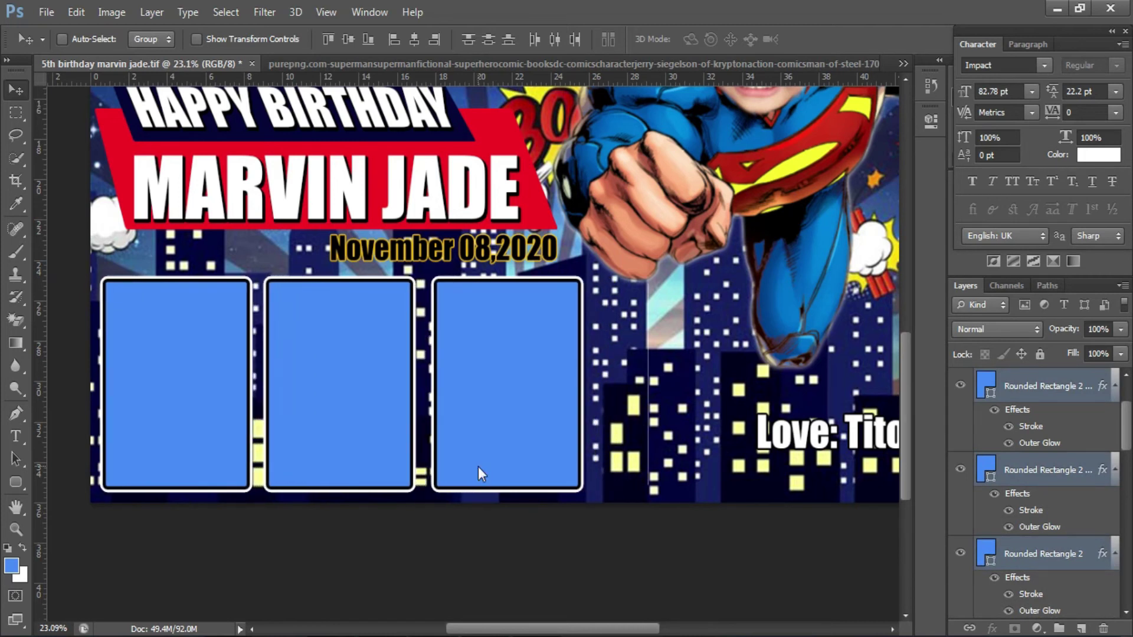
pyautogui.rightClick(221, 386)
pyautogui.click(242, 397)
pyautogui.rightClick(334, 381)
pyautogui.click(345, 396)
pyautogui.hotkey('shift', 'Left')
pyautogui.hotkey('shift', 'Left')
pyautogui.hotkey('shift', 'Left')
pyautogui.hotkey('shift', 'Left')
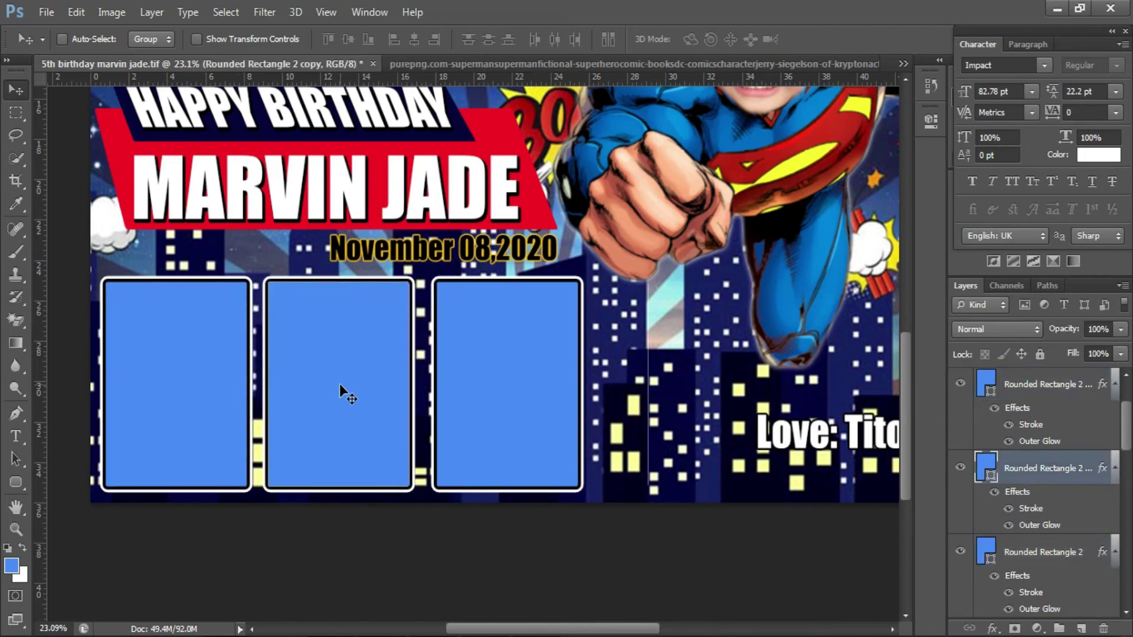
# - Copy the third frame into a fourth slot on the right
pyautogui.keyDown('ctrl'); pyautogui.click(434, 356); pyautogui.keyUp('ctrl')
pyautogui.moveTo(478, 350); pyautogui.dragTo(608, 355)
pyautogui.scroll(-2, 598, 363)
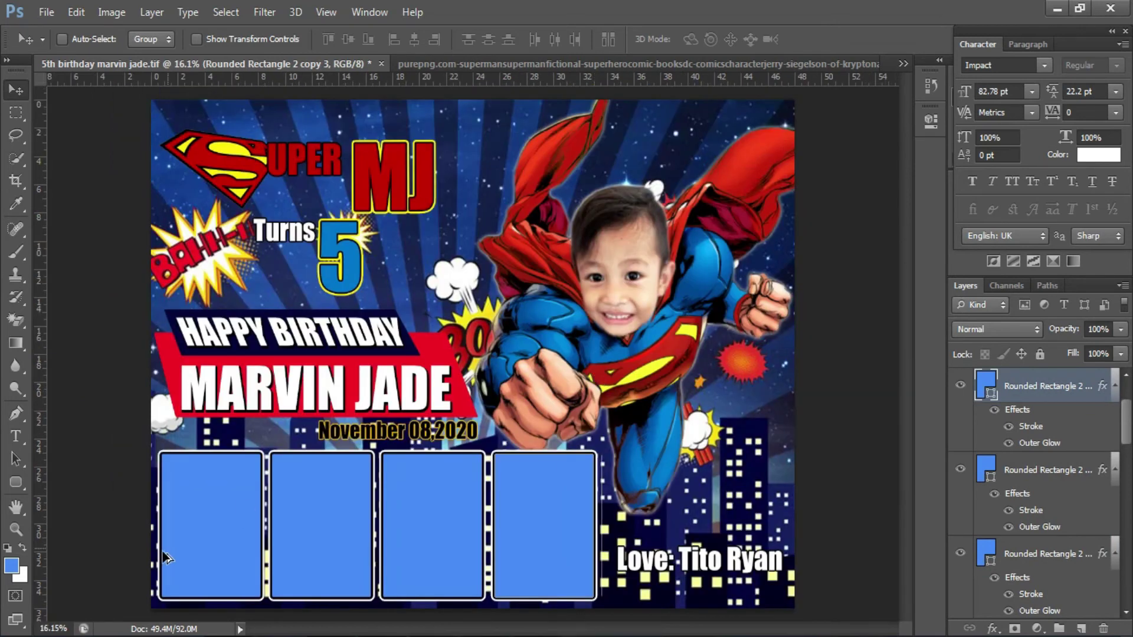
pyautogui.scroll(-1, 196, 456)
# - Place the photo of the two children and clip it inside the bottom-left first frame
pyautogui.click(46, 12)
pyautogui.click(53, 296)
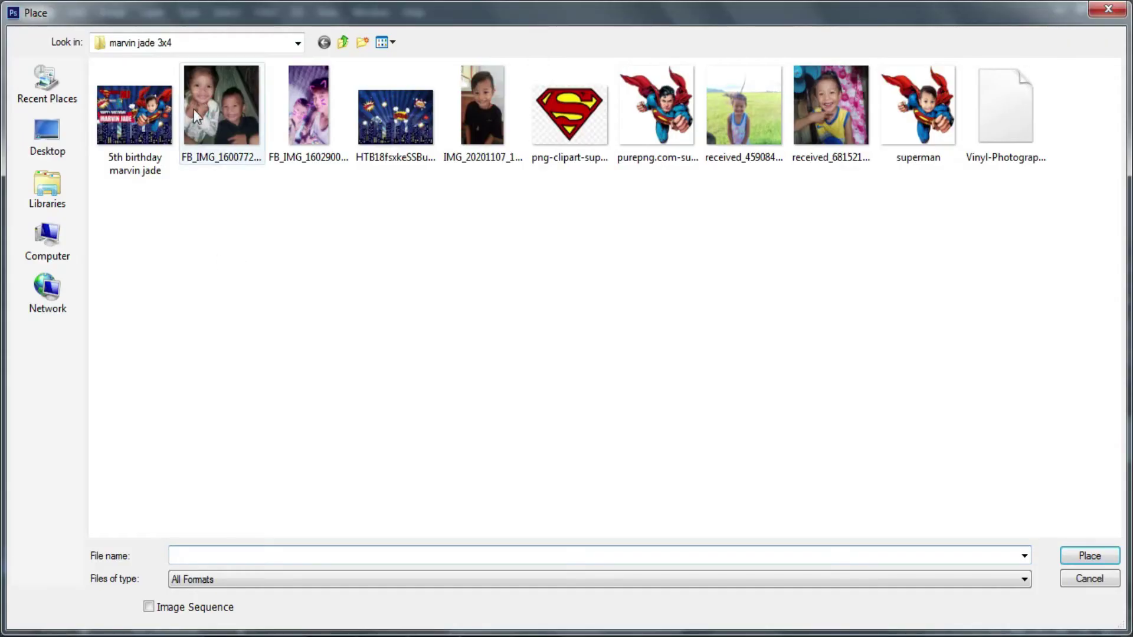
pyautogui.doubleClick(200, 110)
pyautogui.moveTo(457, 340); pyautogui.dragTo(265, 478)
pyautogui.press('Return')
pyautogui.hotkey('ctrl', 'alt', 'g')
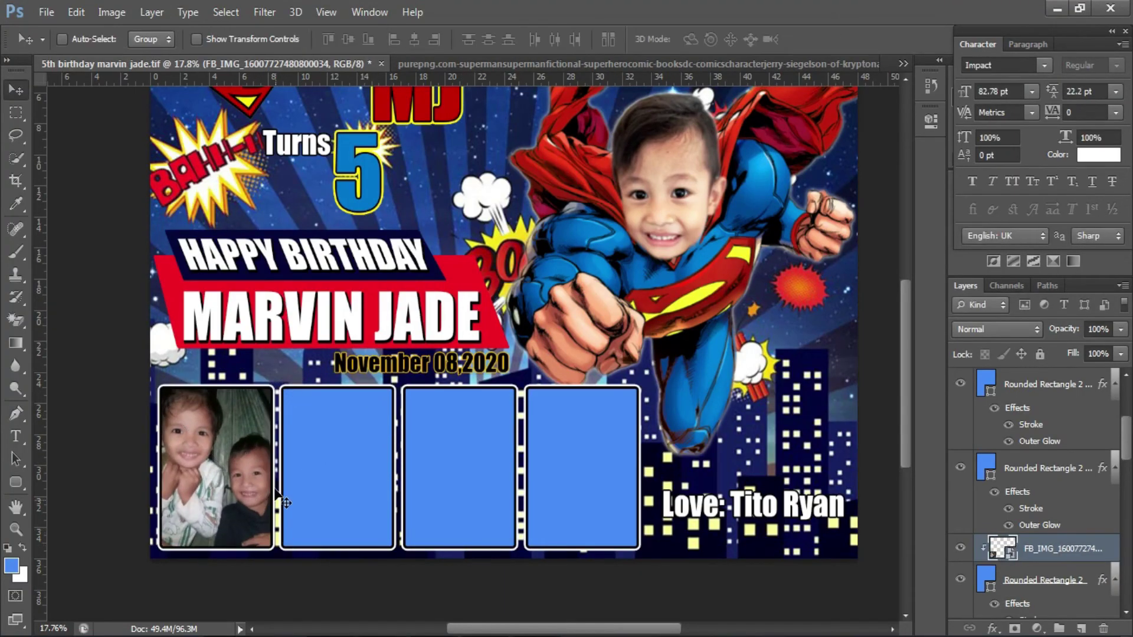
# - Place the second photo, clip it inside the second frame, and shift it down
pyautogui.hotkey('alt', ']')
pyautogui.click(46, 11)
pyautogui.click(81, 296)
pyautogui.doubleClick(295, 113)
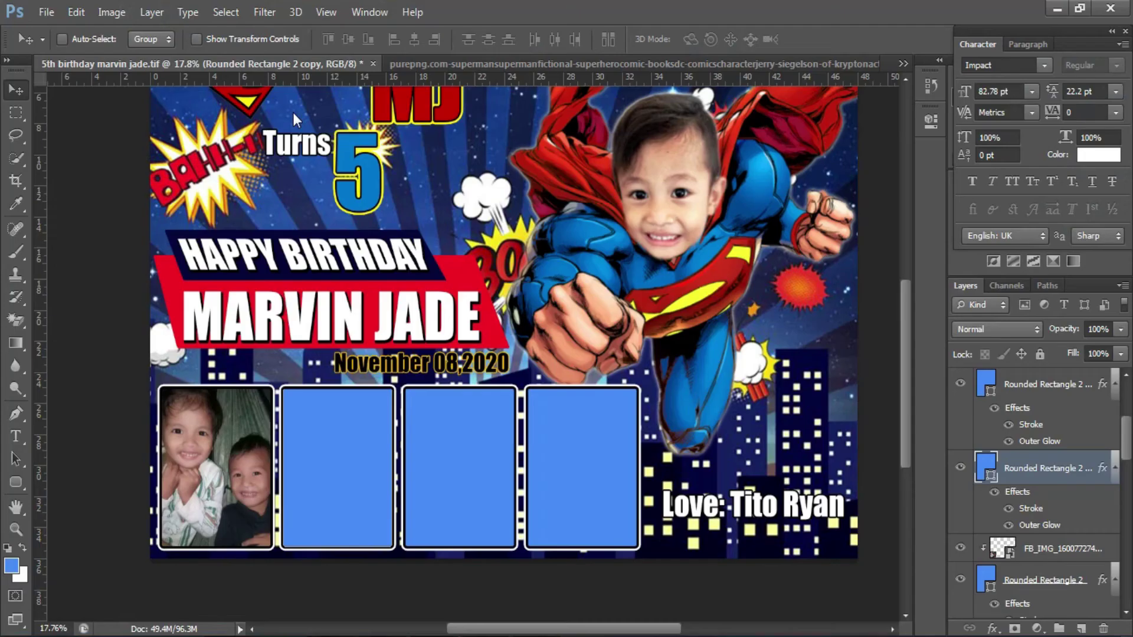
pyautogui.moveTo(424, 355); pyautogui.dragTo(283, 466)
pyautogui.press('Return')
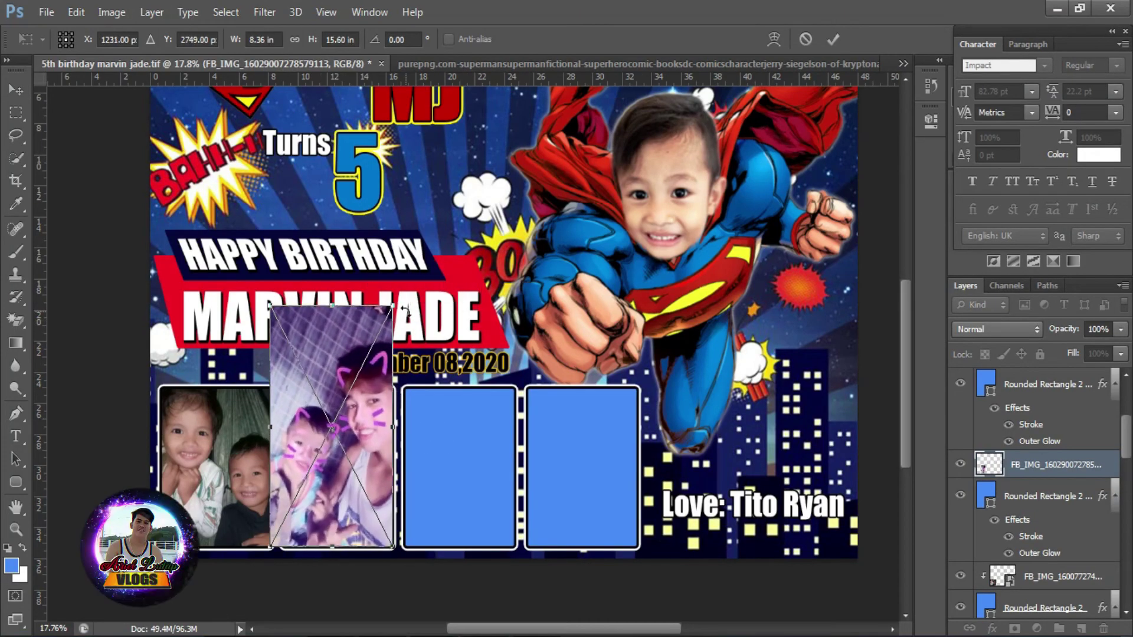
pyautogui.hotkey('ctrl', 'alt', 'g')
pyautogui.moveTo(376, 451); pyautogui.dragTo(377, 469)
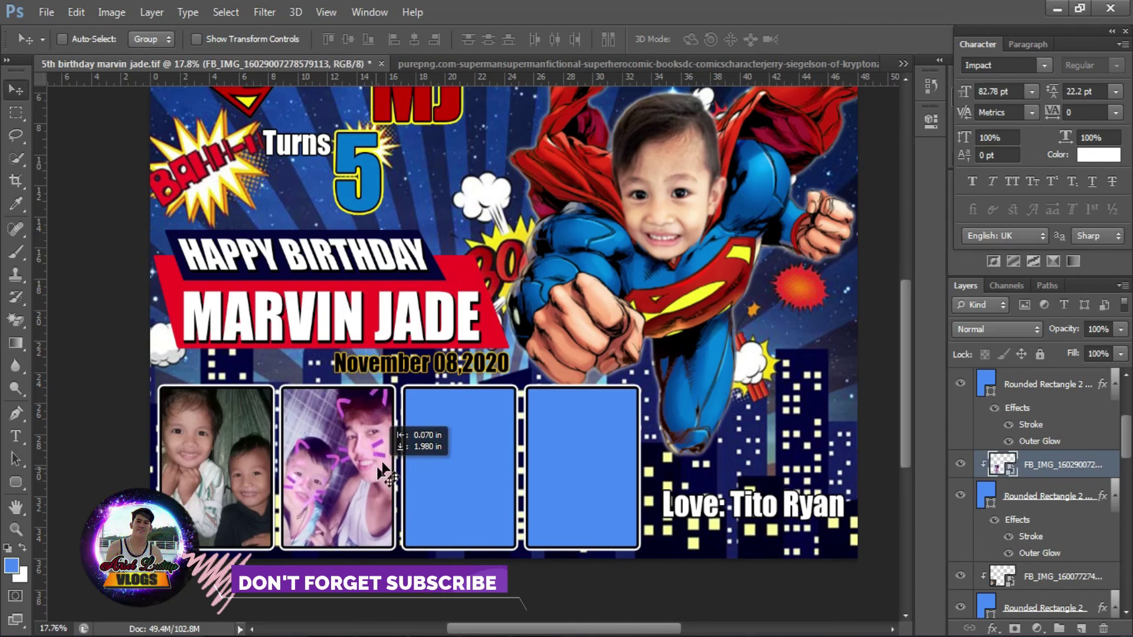
# - Place the photo of the child in the field, clip it into the third frame, and adjust its position
pyautogui.hotkey('alt', ']')
pyautogui.click(47, 13)
pyautogui.click(95, 295)
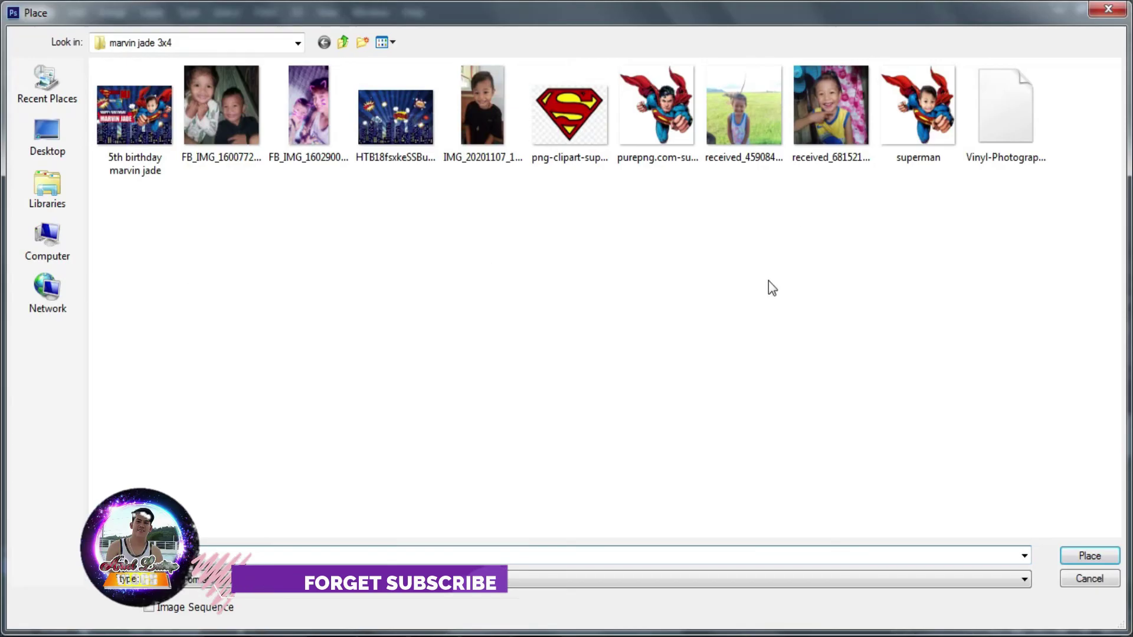
pyautogui.doubleClick(743, 109)
pyautogui.moveTo(473, 413); pyautogui.dragTo(502, 509)
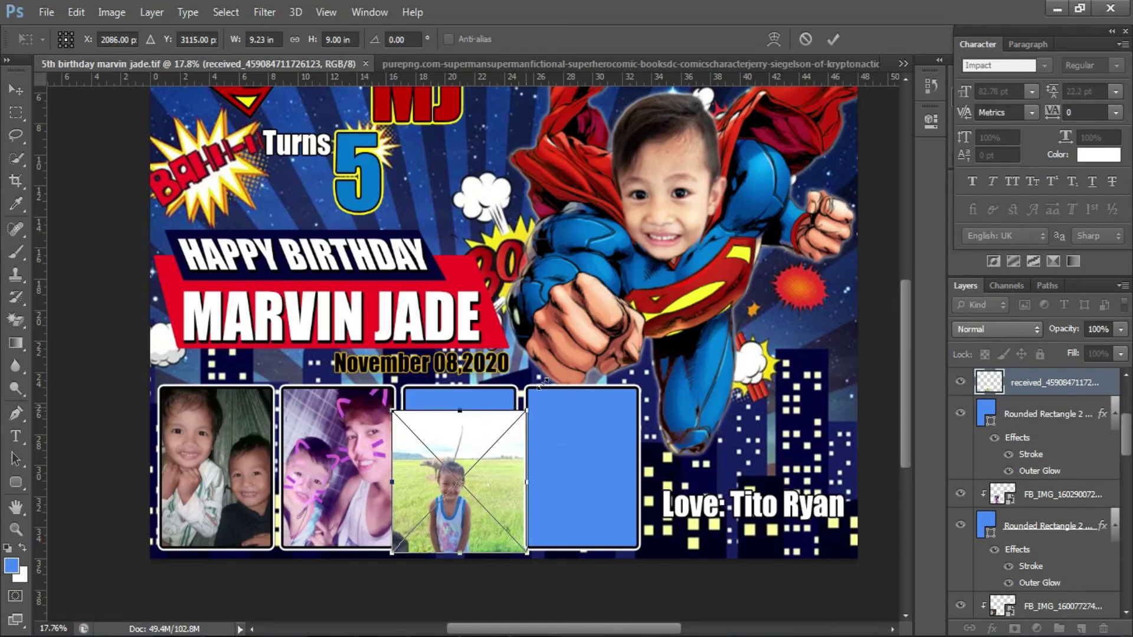
pyautogui.press('Return')
pyautogui.hotkey('ctrl', 'alt', 'g')
pyautogui.moveTo(436, 472); pyautogui.dragTo(422, 469)
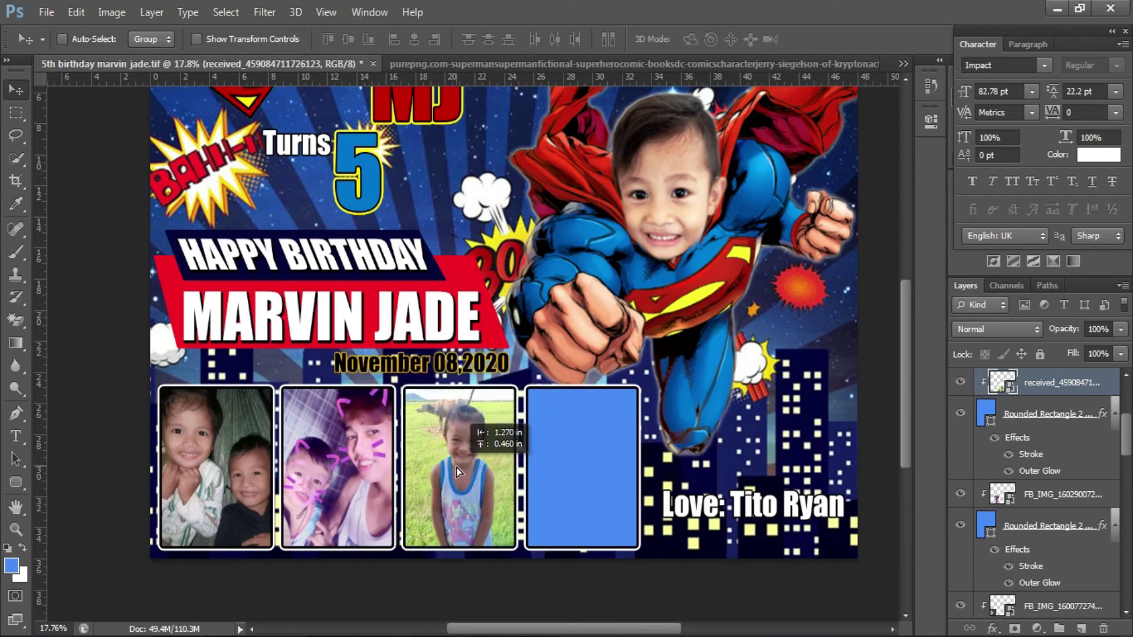
# - Place the pink-background photo, clip it inside the fourth frame, and save the banner
pyautogui.keyDown('ctrl'); pyautogui.click(576, 423); pyautogui.keyUp('ctrl')
pyautogui.click(41, 13)
pyautogui.click(115, 295)
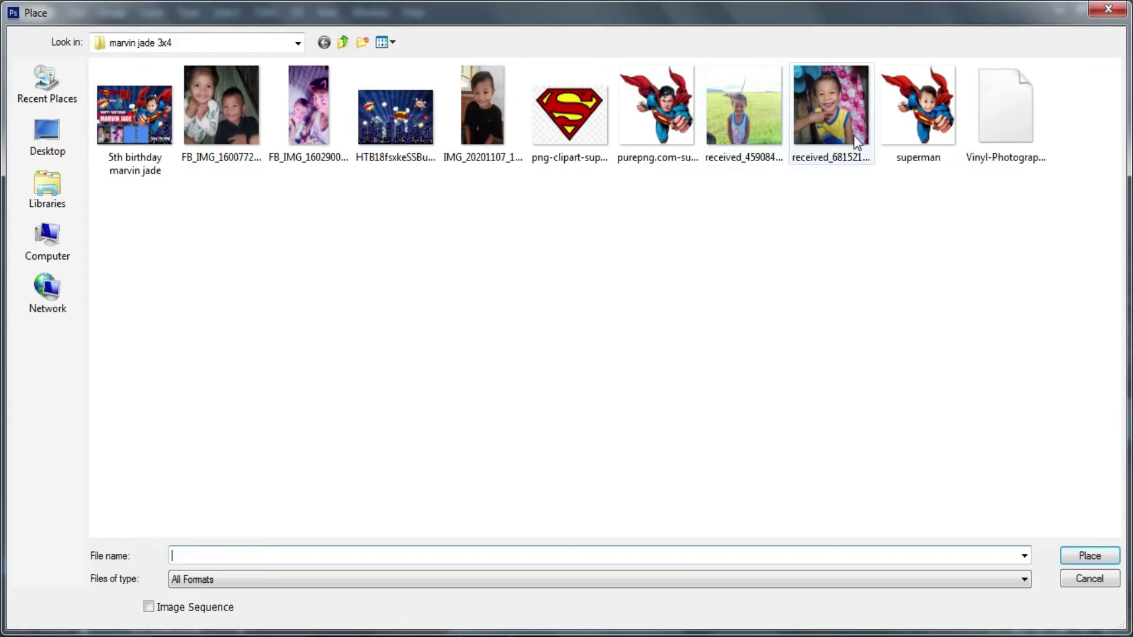
pyautogui.doubleClick(830, 112)
pyautogui.moveTo(519, 378); pyautogui.dragTo(616, 514)
pyautogui.press('Return')
pyautogui.hotkey('ctrl', 'alt', 'g')
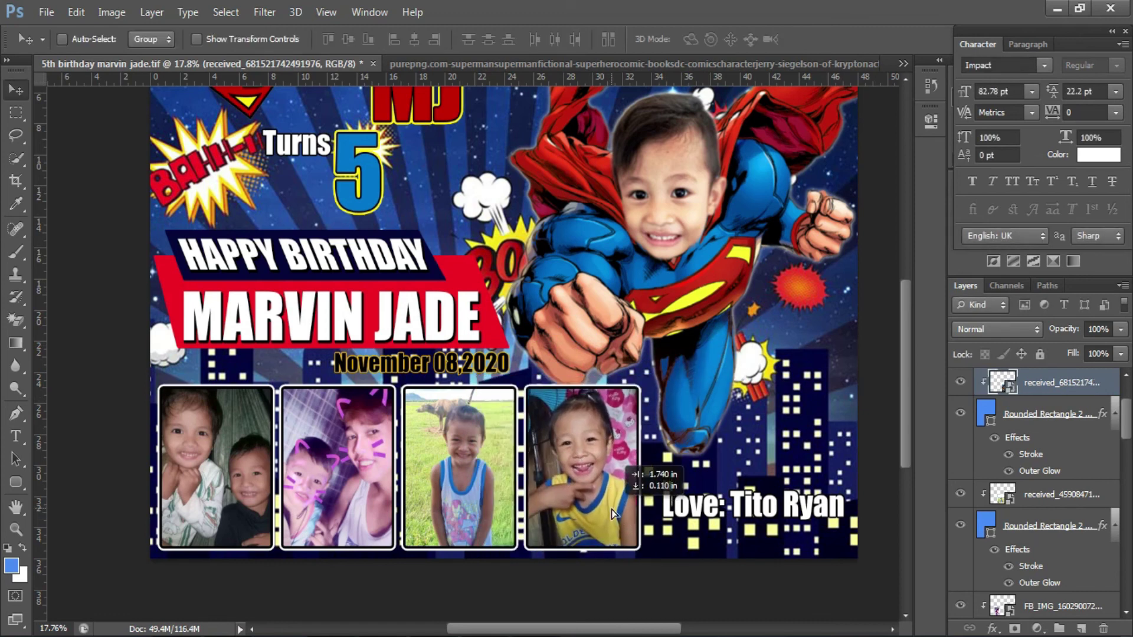
pyautogui.hotkey('ctrl', 's')
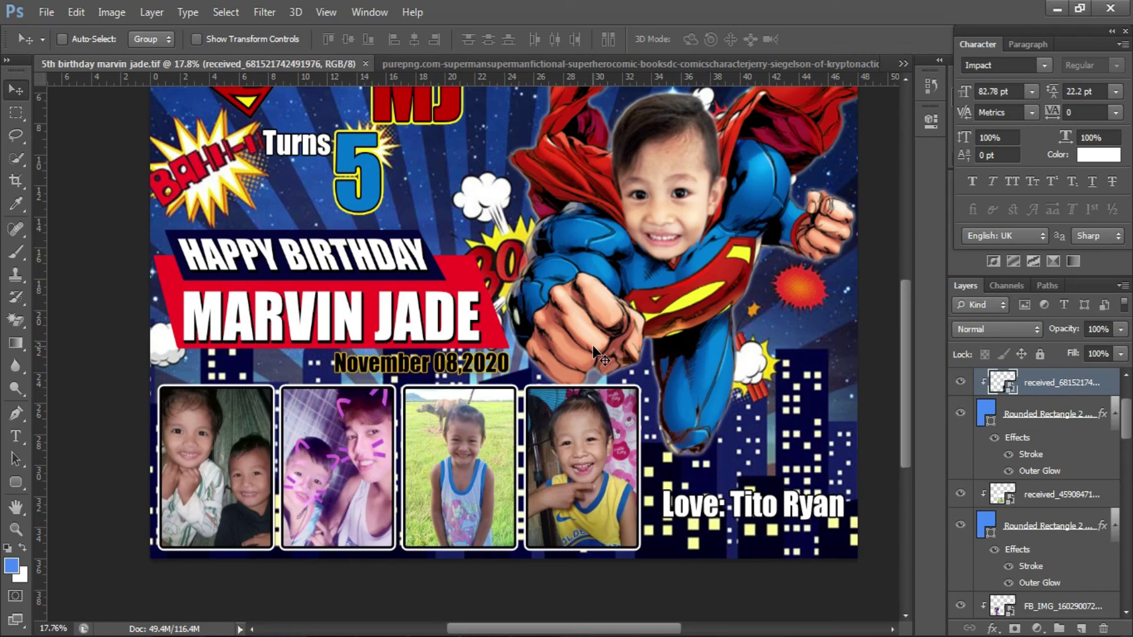
# - Recolour the date layer's yellow Stroke effect to white, then save the banner
pyautogui.doubleClick(496, 363)
pyautogui.doubleClick(1027, 611)
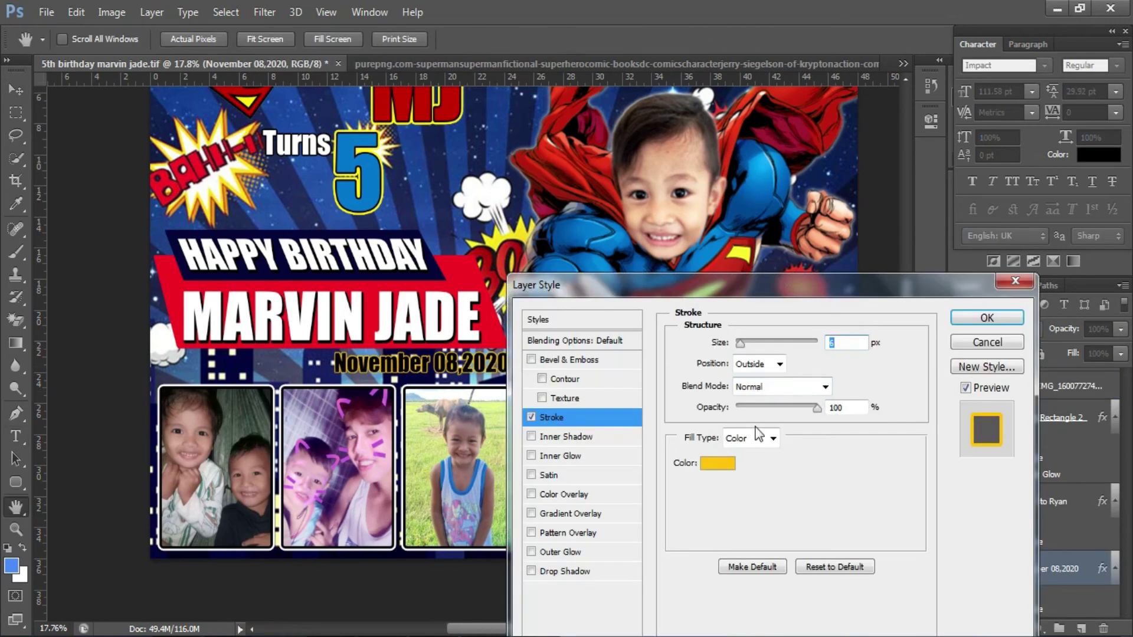
pyautogui.click(730, 462)
pyautogui.click(590, 250)
pyautogui.click(912, 242)
pyautogui.click(1000, 318)
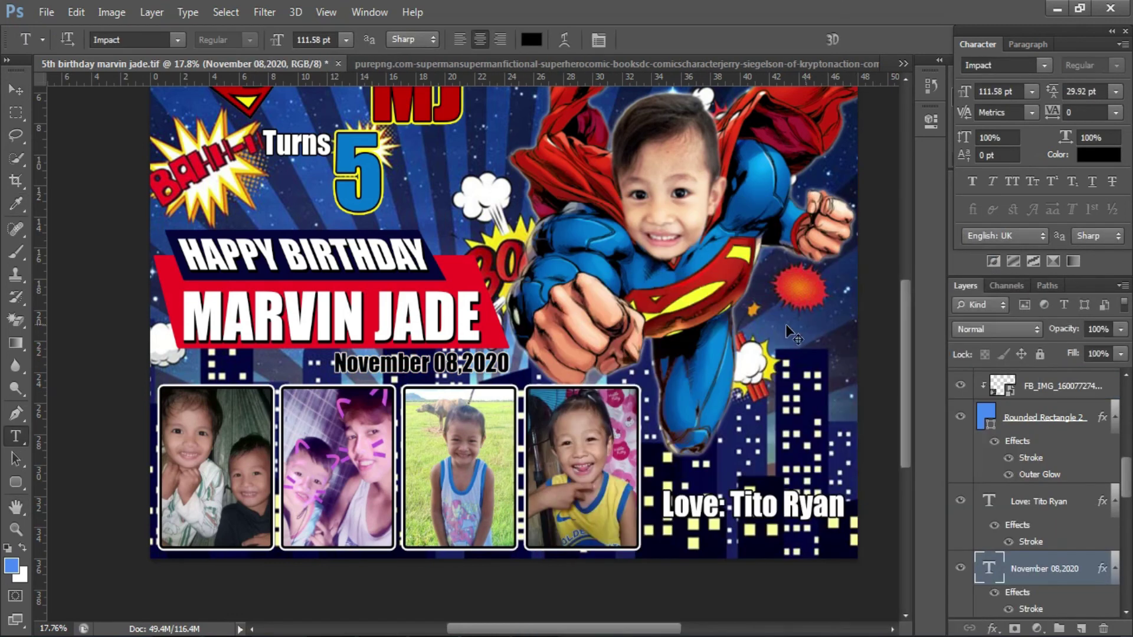
pyautogui.hotkey('ctrl', 's')
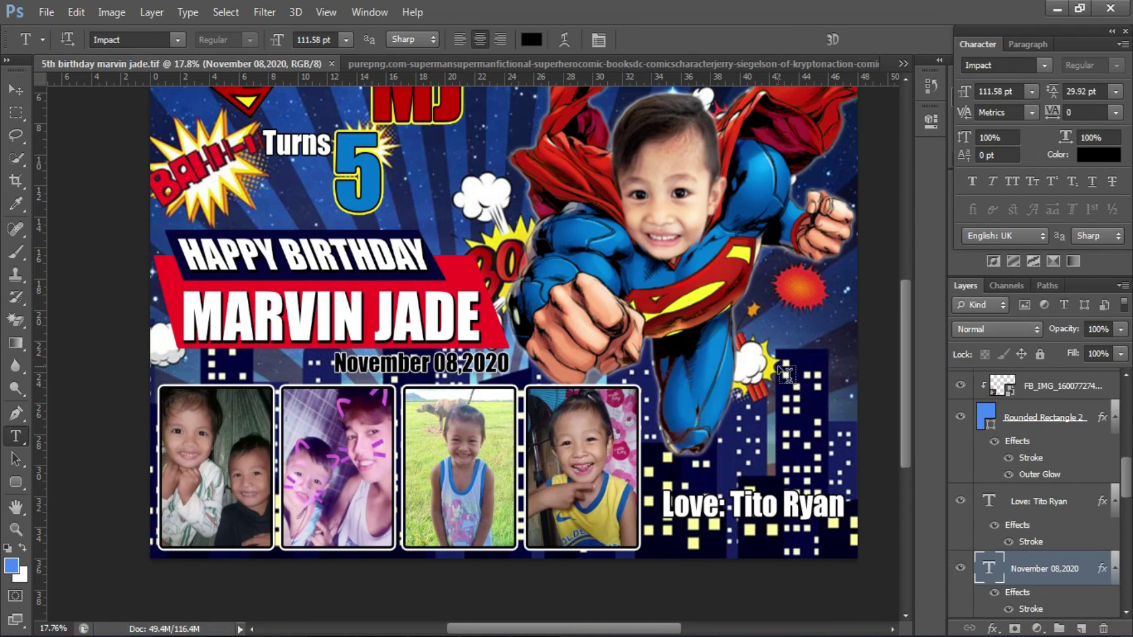